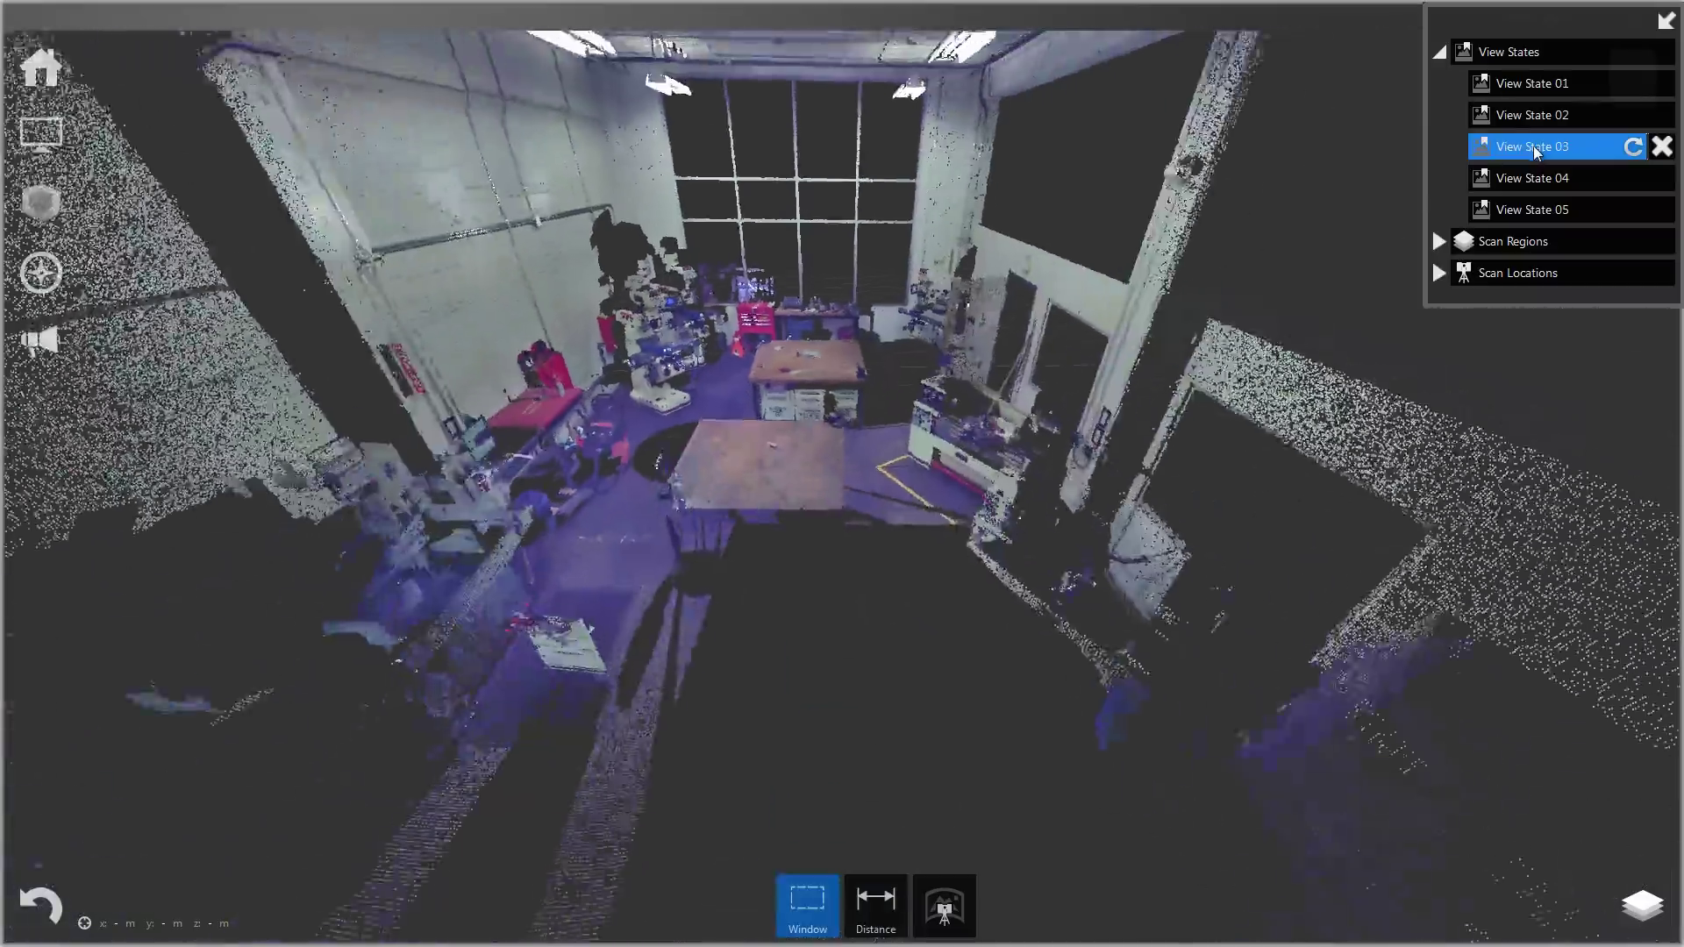
Step: Visit saved View State 04 and View State 05 of the workshop point cloud
{"action": "left_click", "coordinate": [1532, 178]}
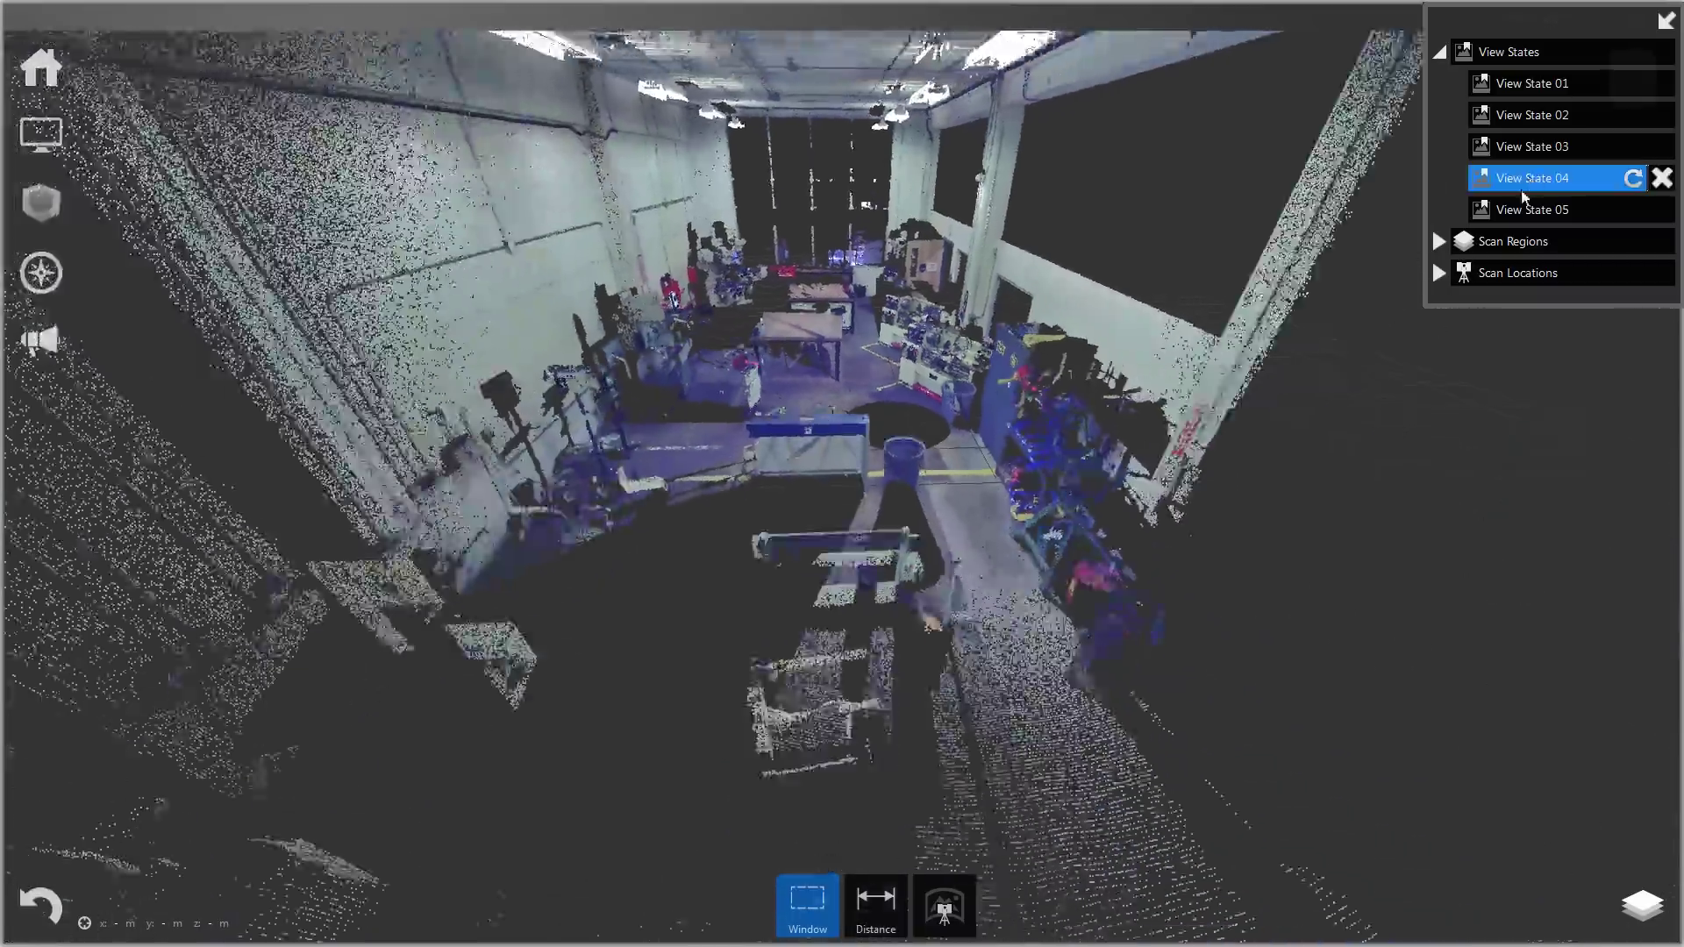
{"action": "left_click", "coordinate": [1520, 211]}
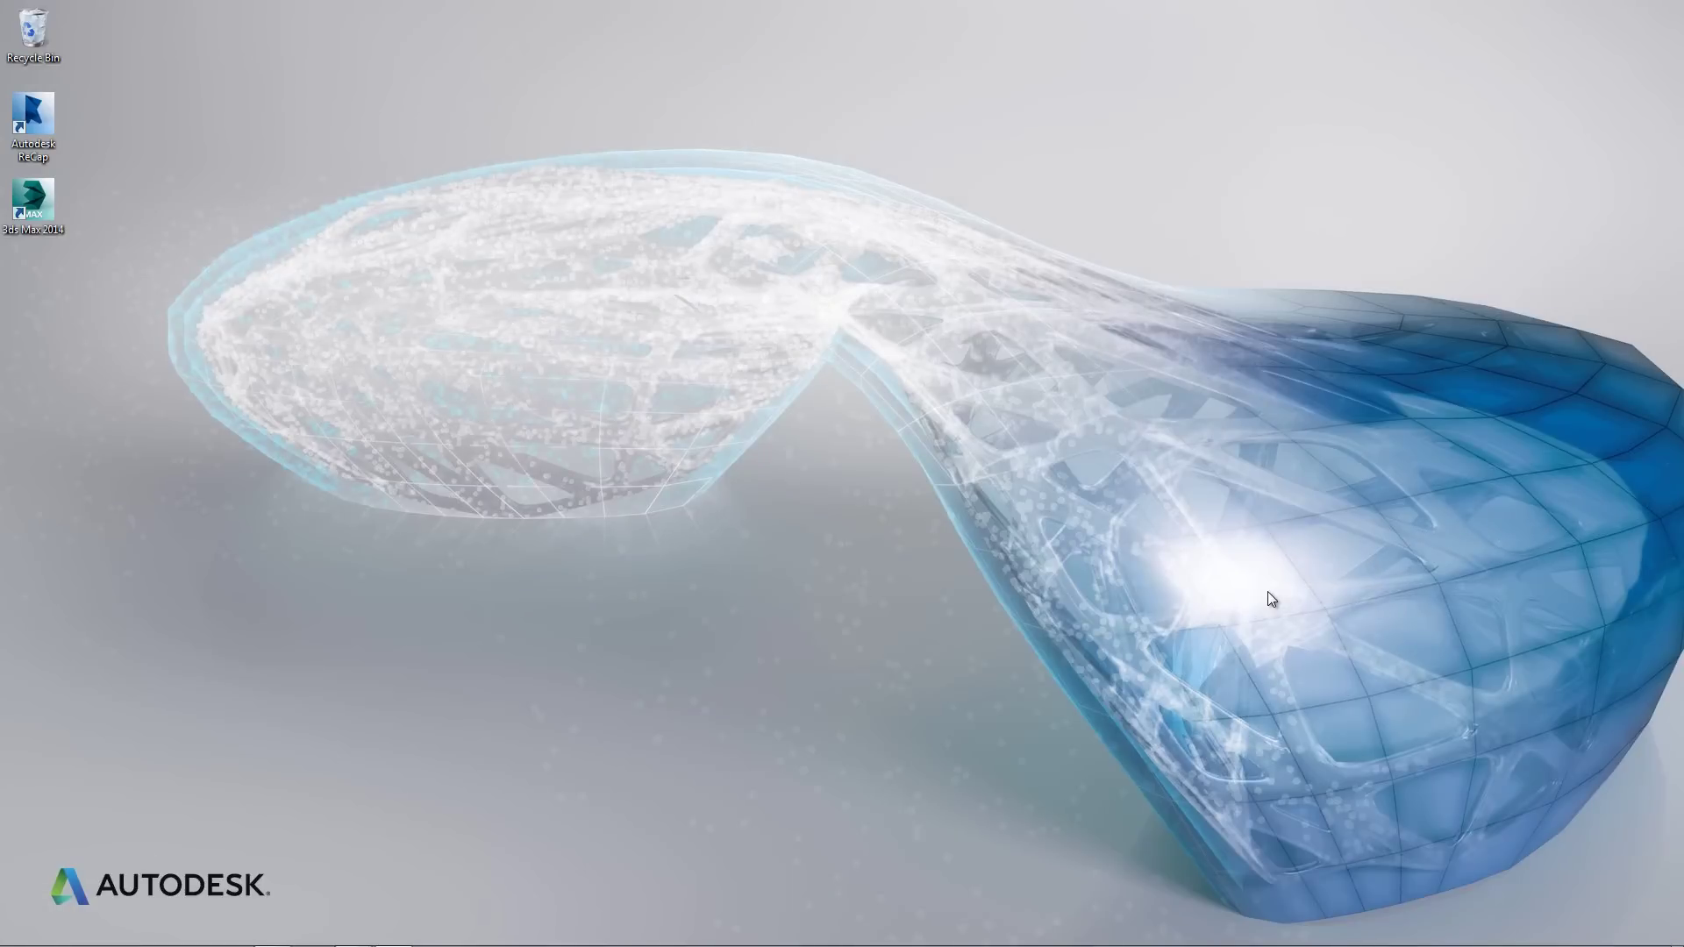
Step: Launch ReCap and start project Techshop_sf_v001 saved in C:\recap_pro_projects\TechShop_demo
{"action": "double_click", "coordinate": [46, 120]}
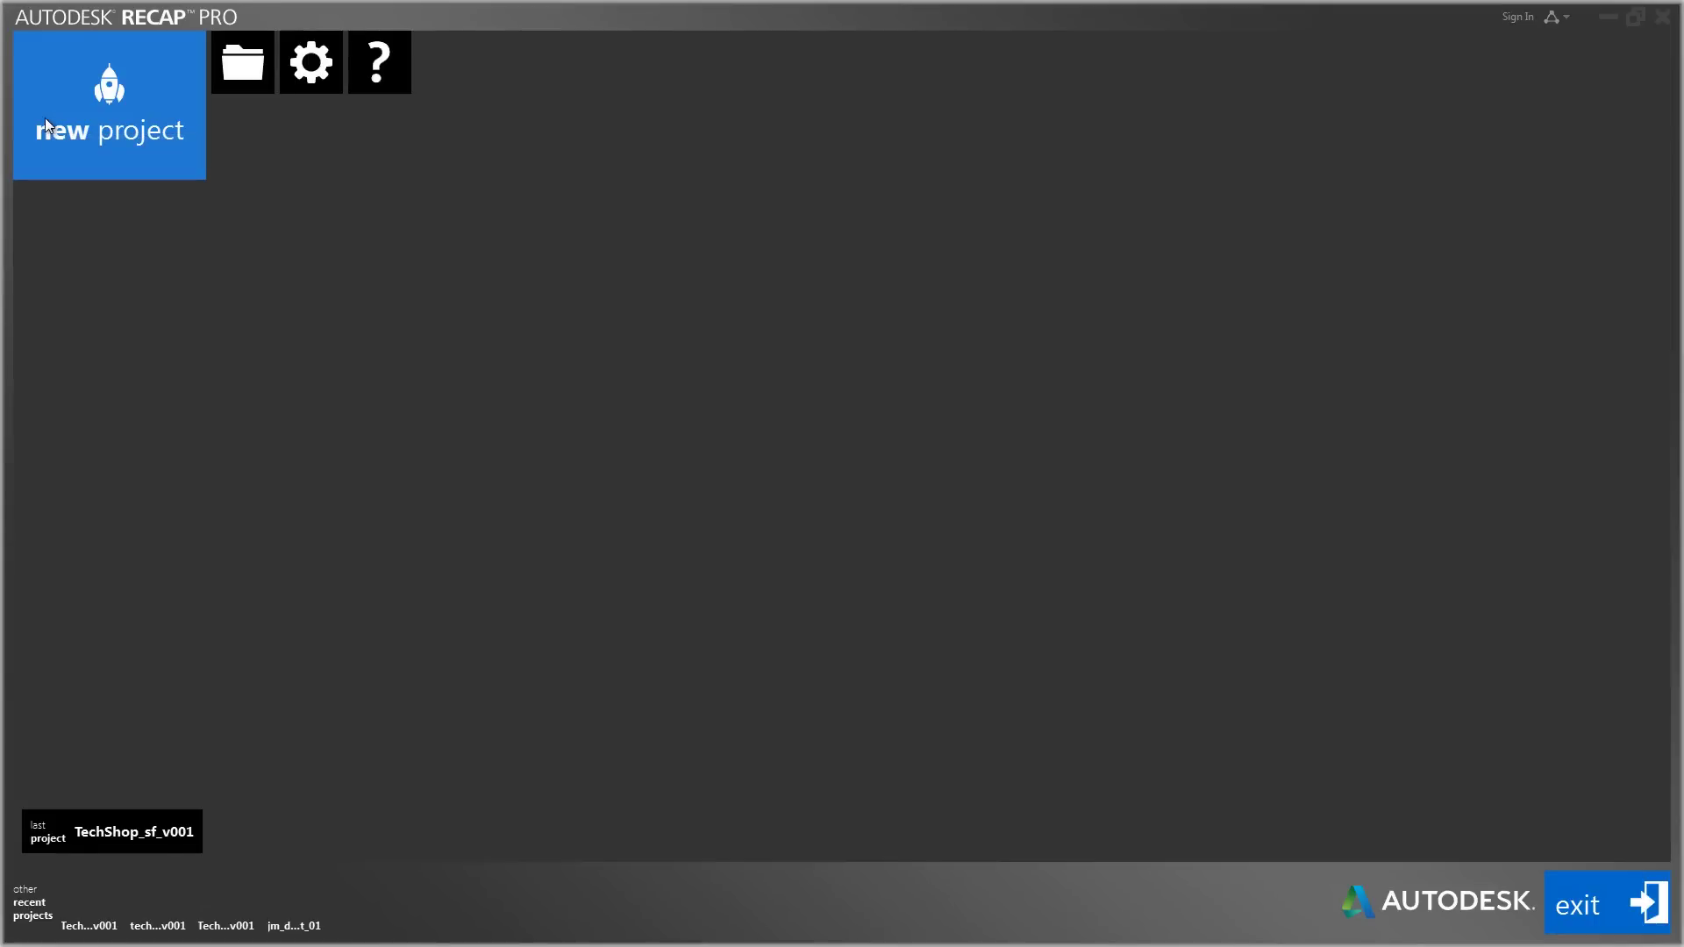
{"action": "left_click", "coordinate": [143, 139]}
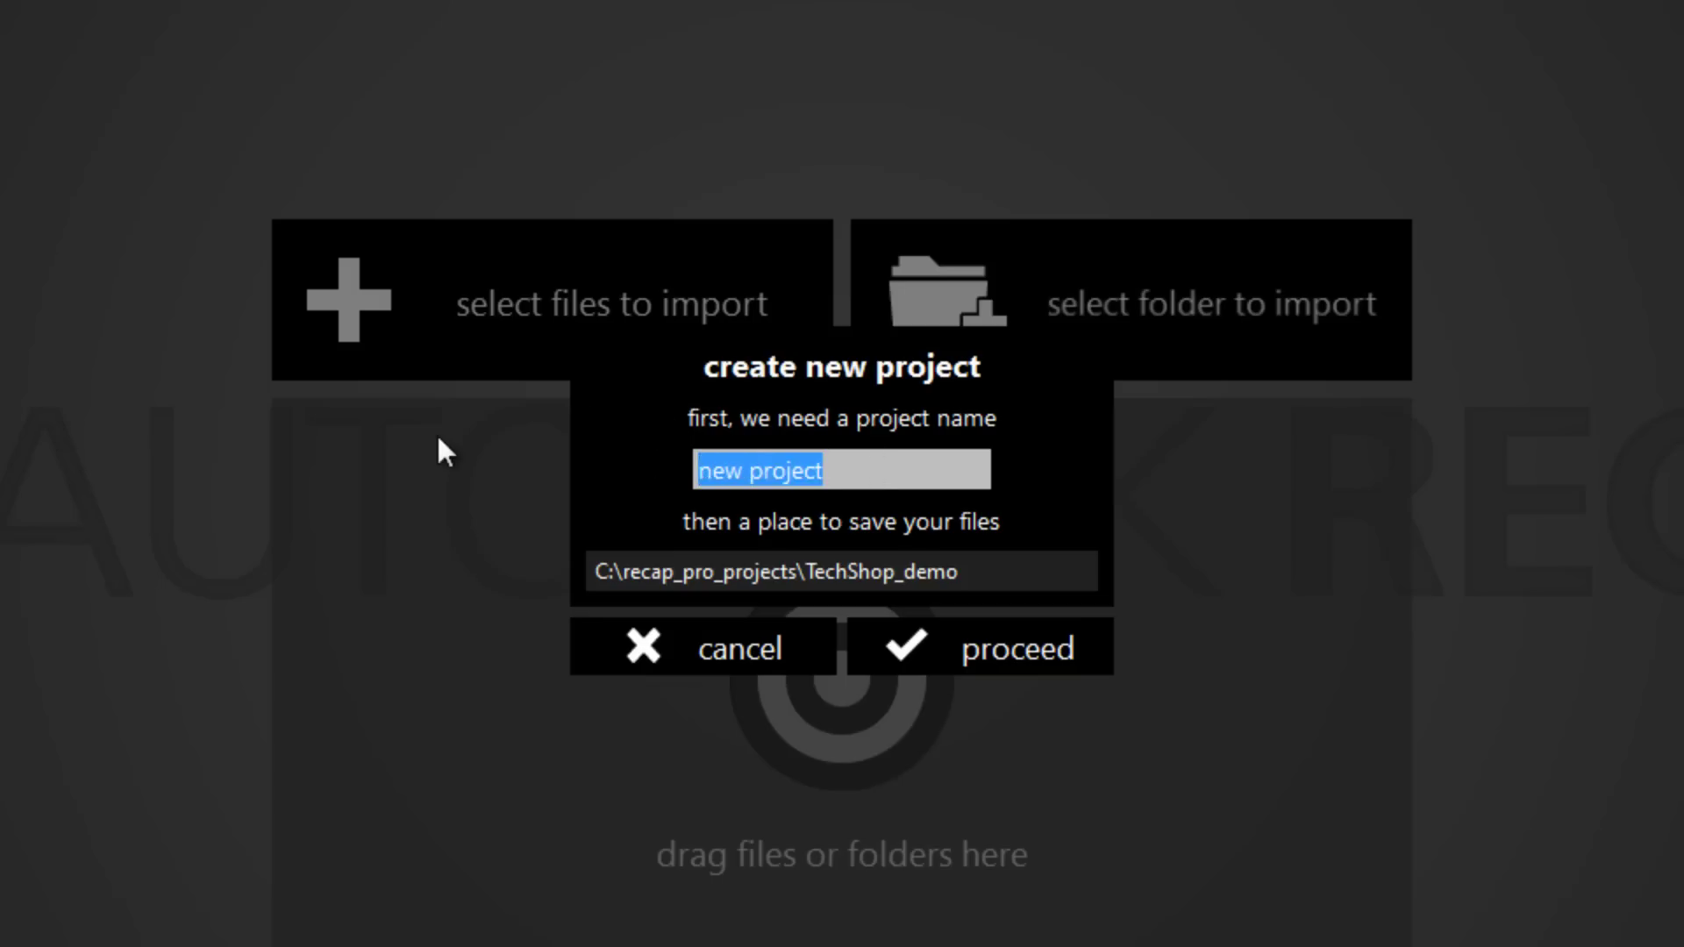
{"action": "type", "text": "T"}
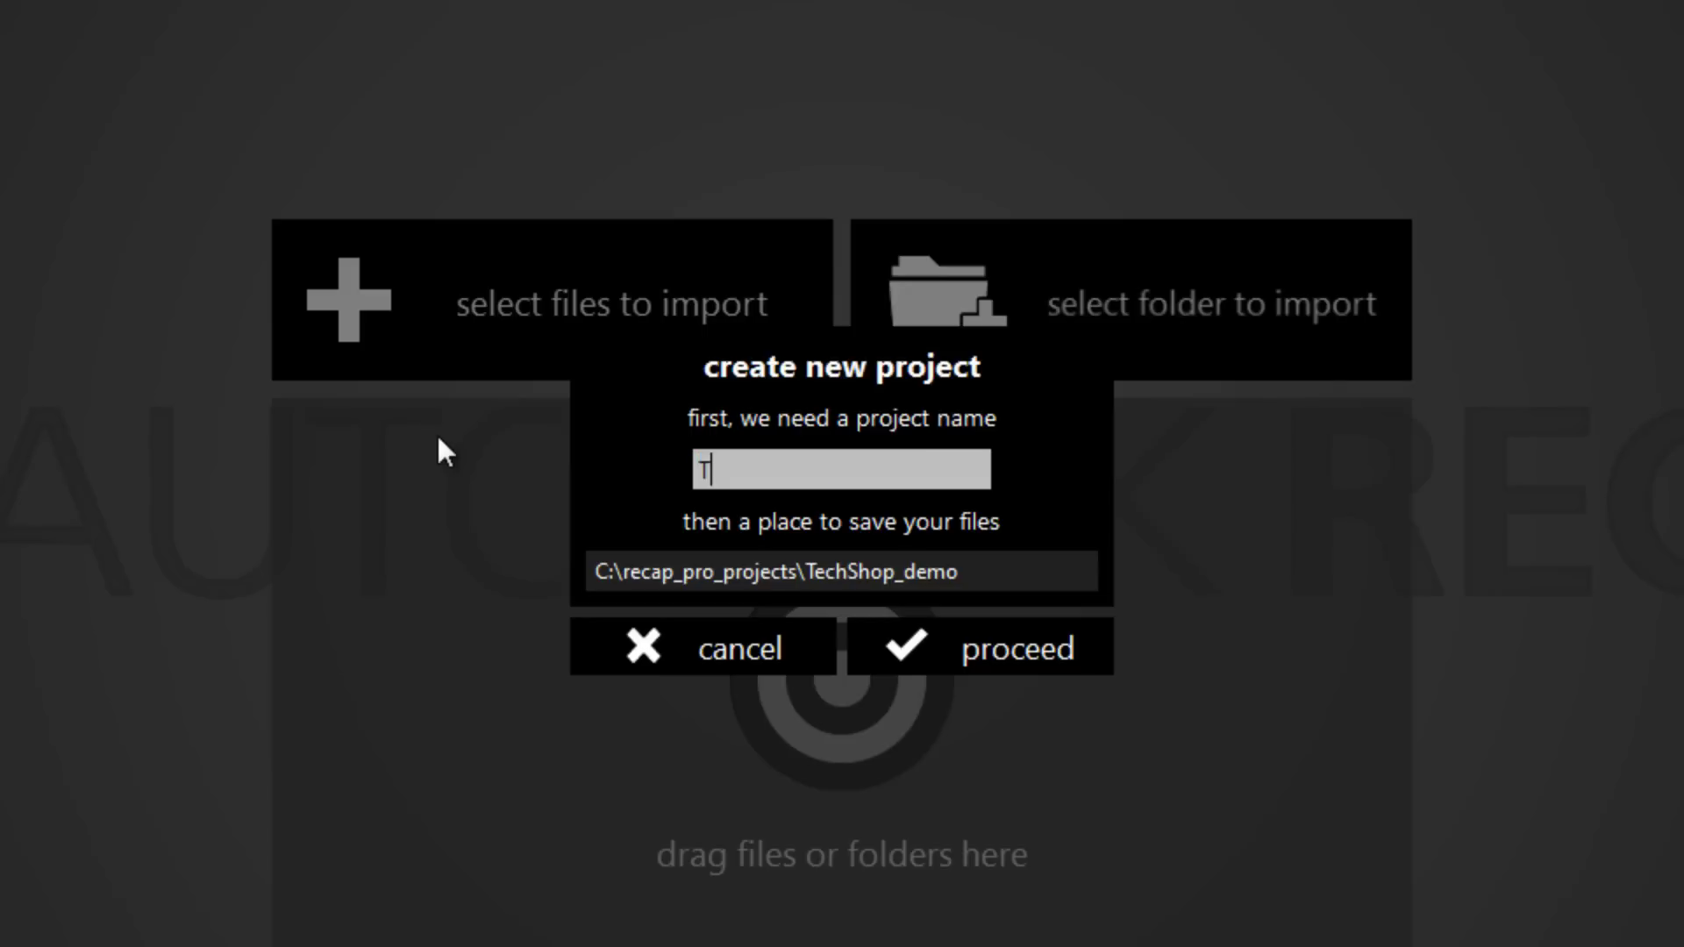
{"action": "type", "text": "echshop_sf_v001"}
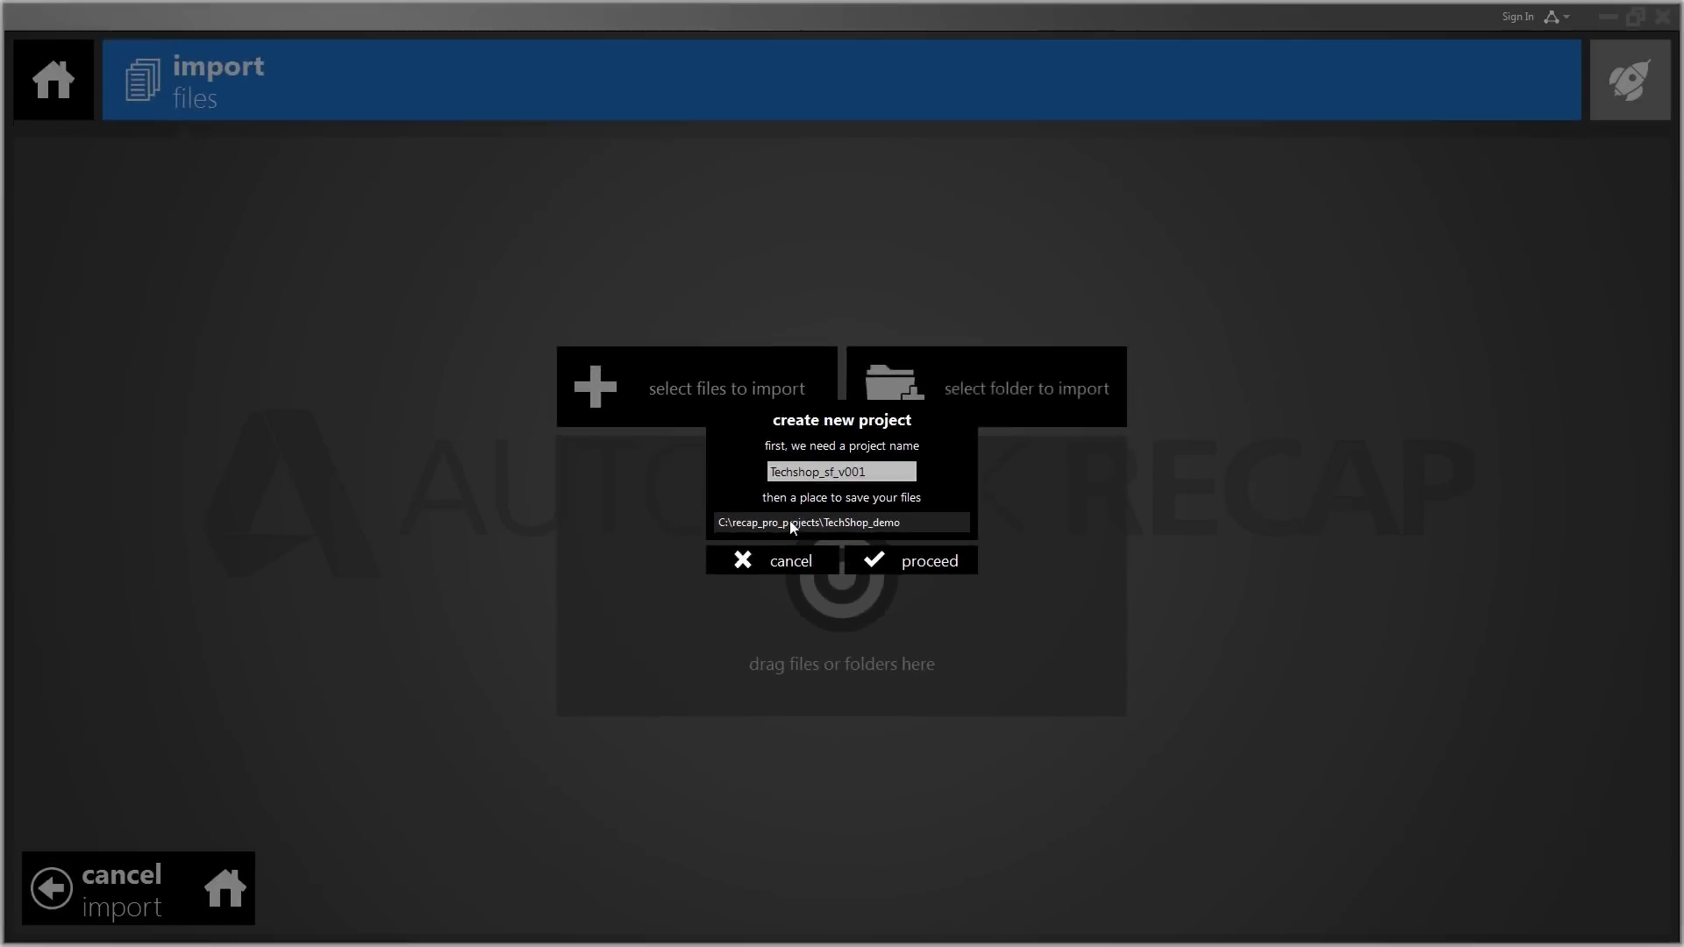
{"action": "left_click", "coordinate": [790, 523]}
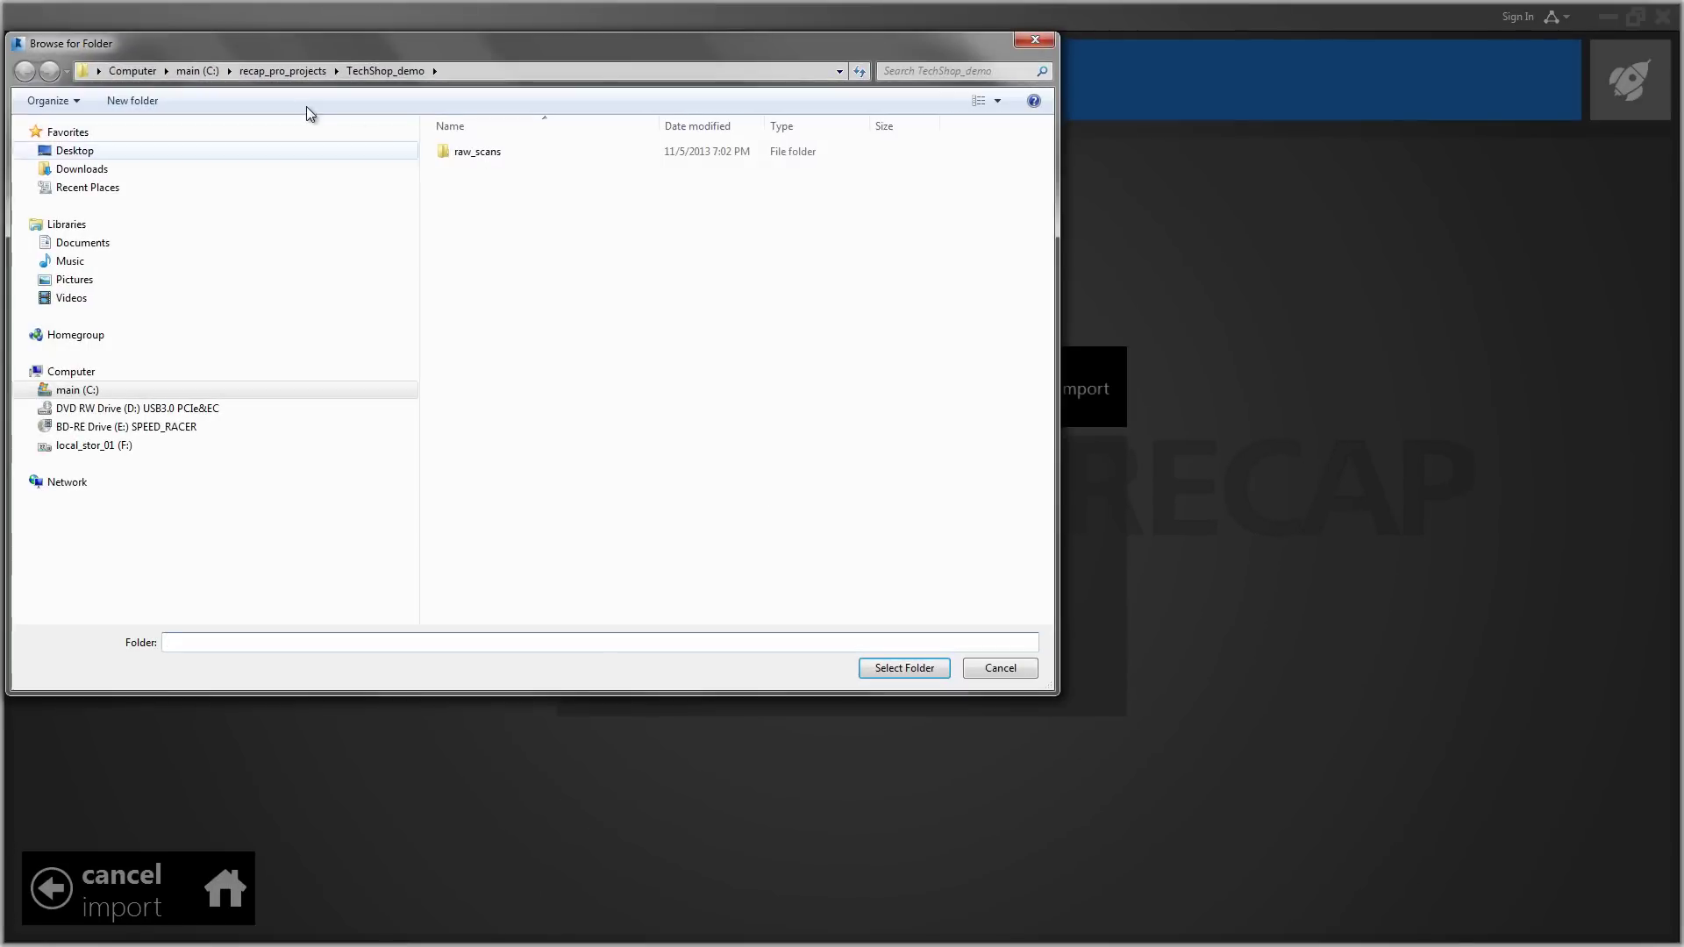
{"action": "left_click", "coordinate": [904, 668]}
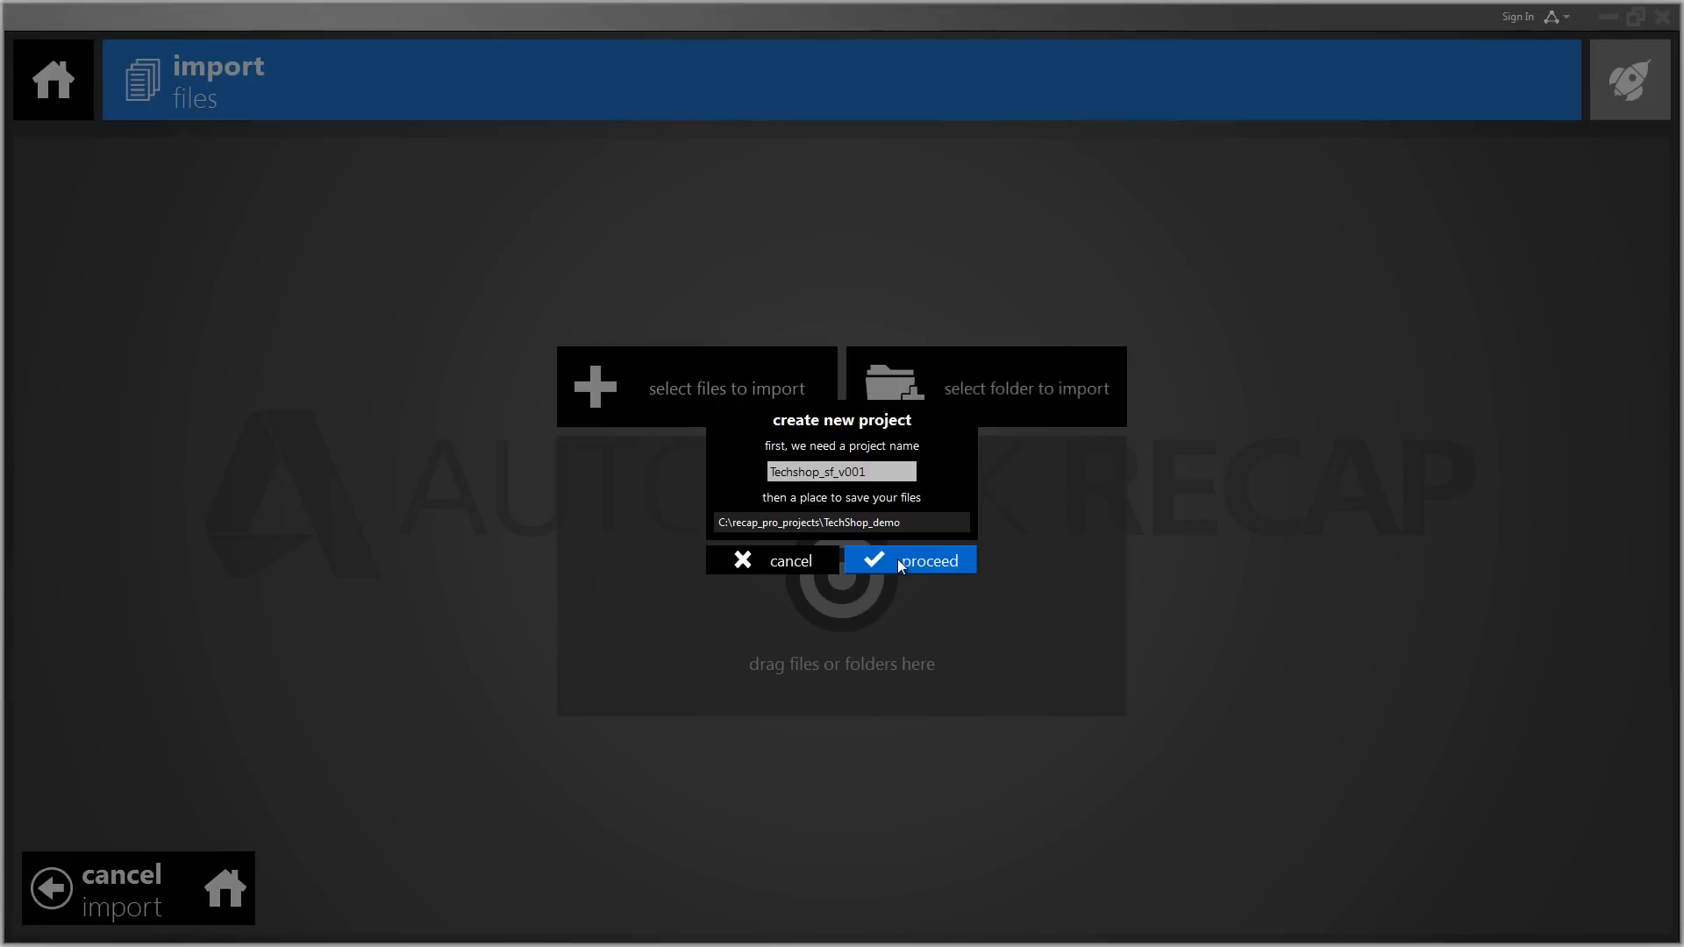
Step: Create the project and open the raw_scans folder in File Explorer
{"action": "left_click", "coordinate": [897, 560]}
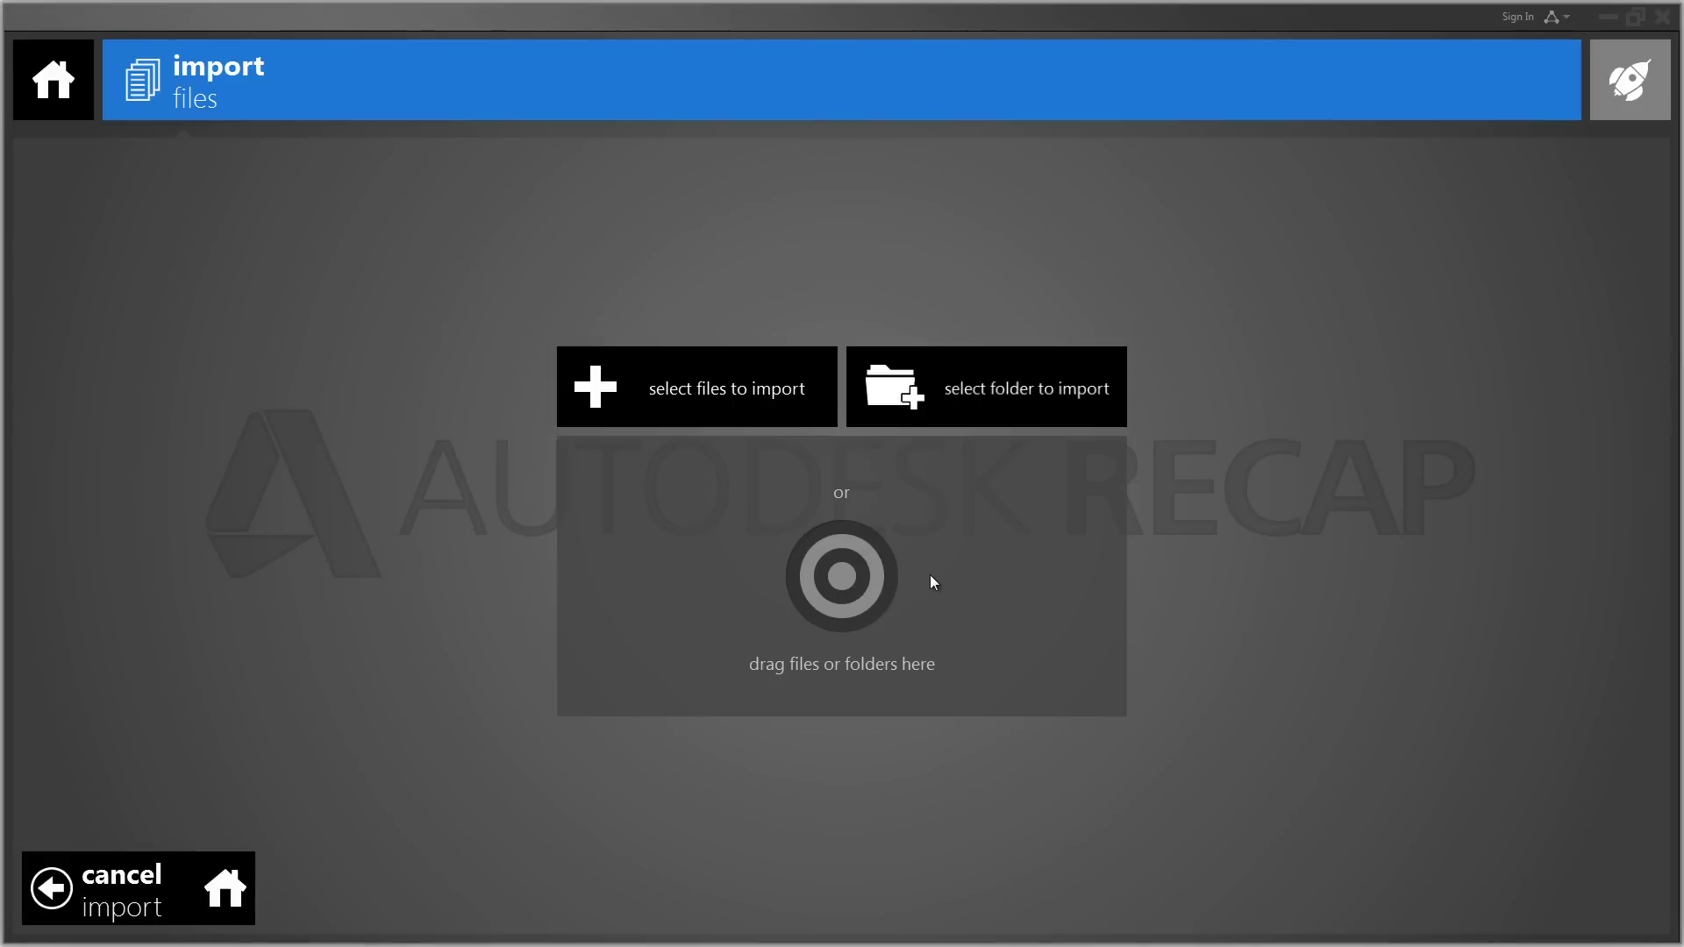
{"action": "key", "text": "super+Tab"}
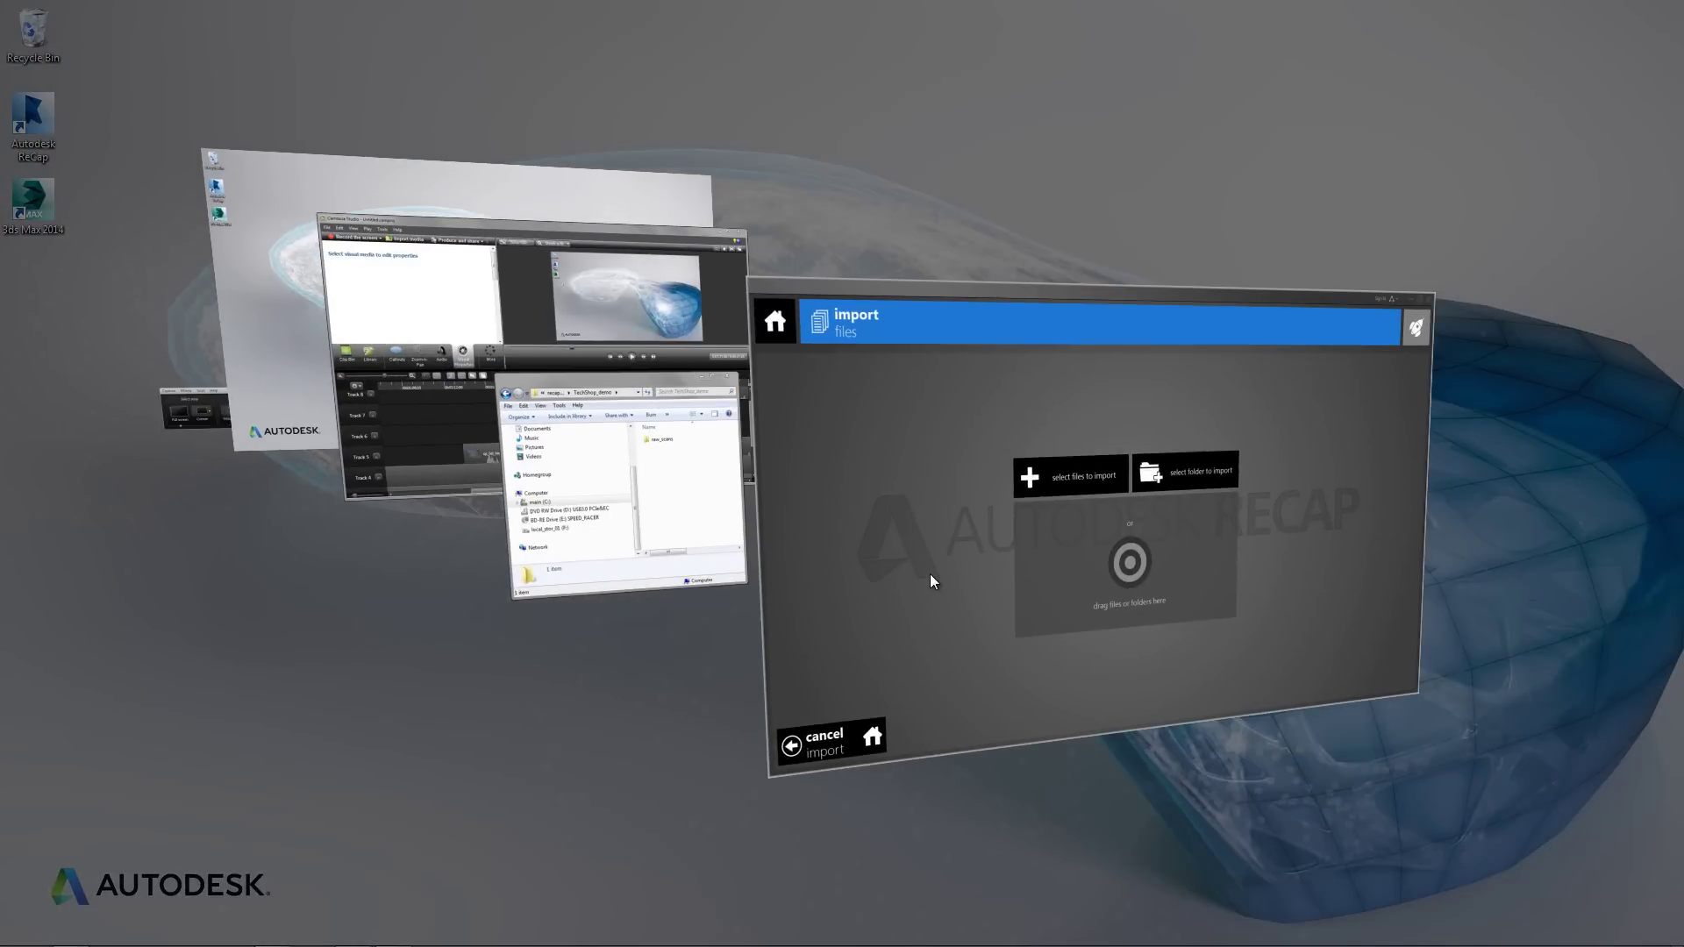
{"action": "key", "text": "super+Tab"}
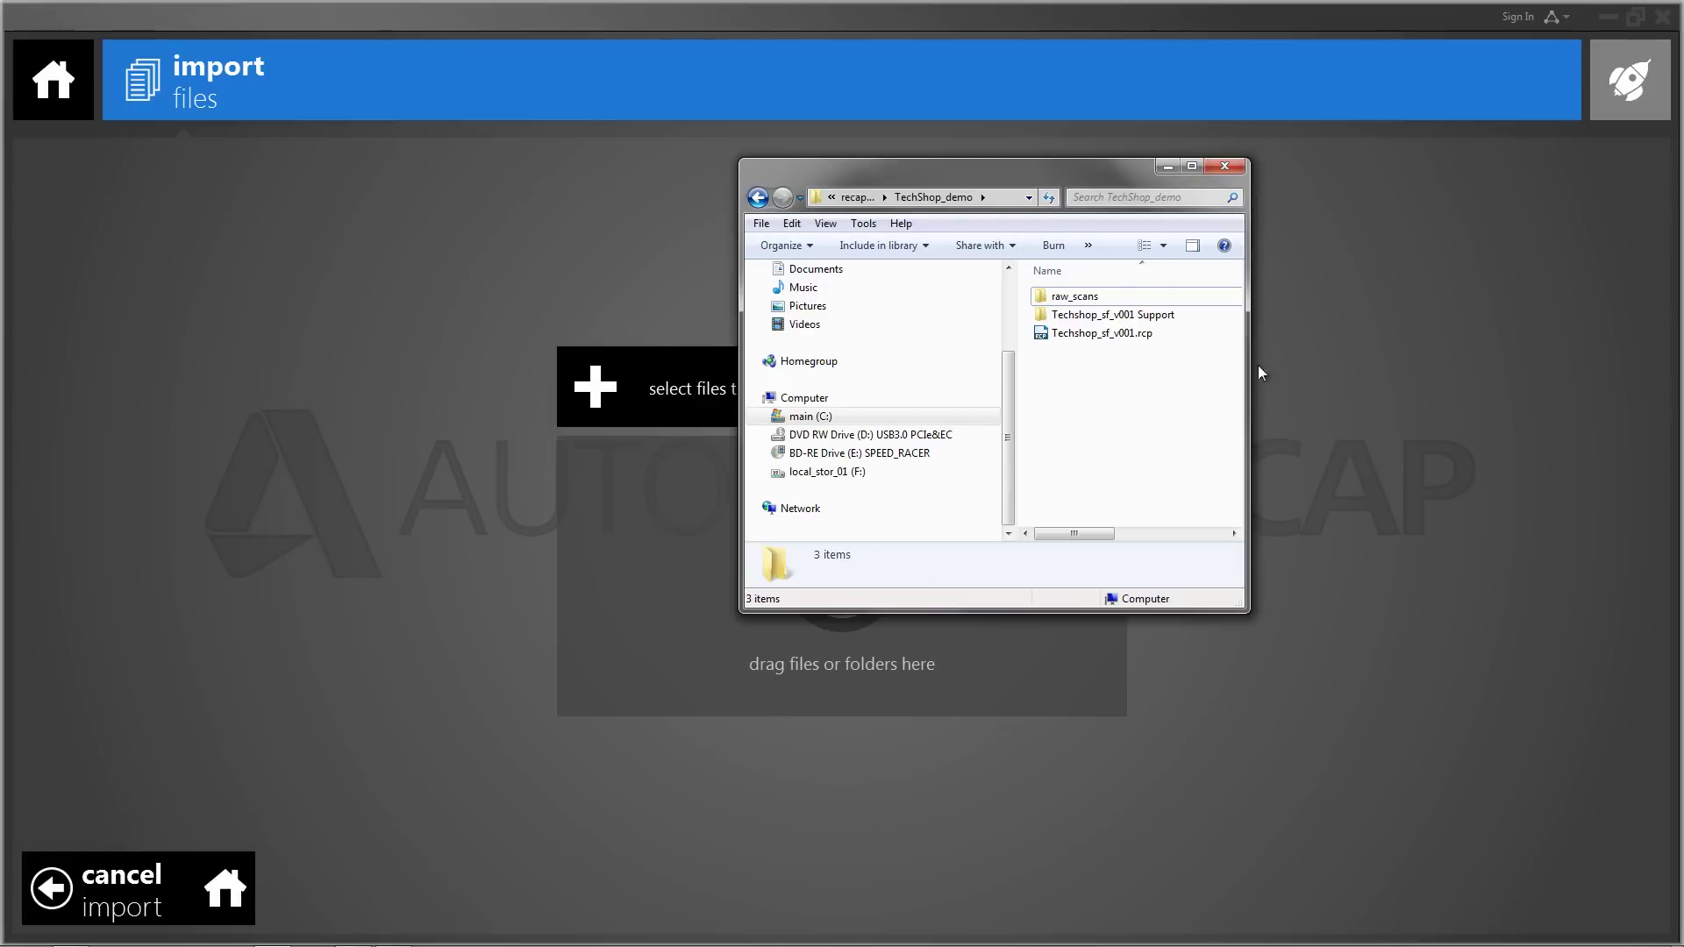
{"action": "double_click", "coordinate": [1072, 297]}
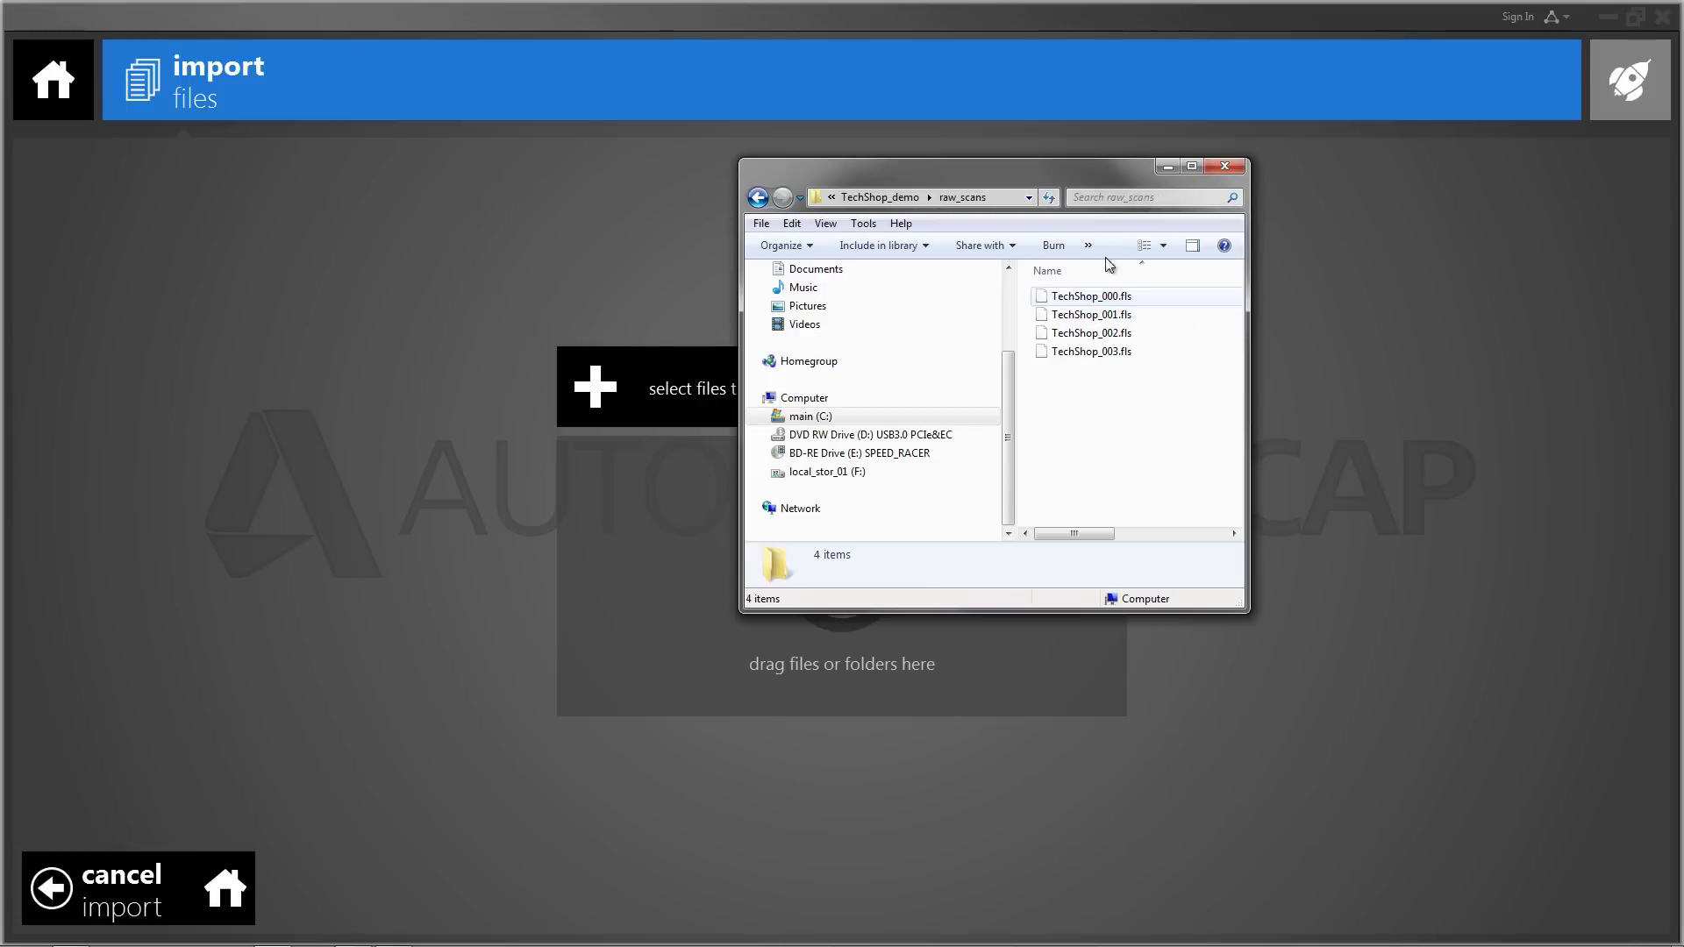
Step: Drag the four TechShop .fls scans from raw_scans into ReCap's import area
{"action": "left_click_drag", "start_coordinate": [1093, 169], "coordinate": [1390, 171]}
{"action": "left_click", "coordinate": [1382, 298]}
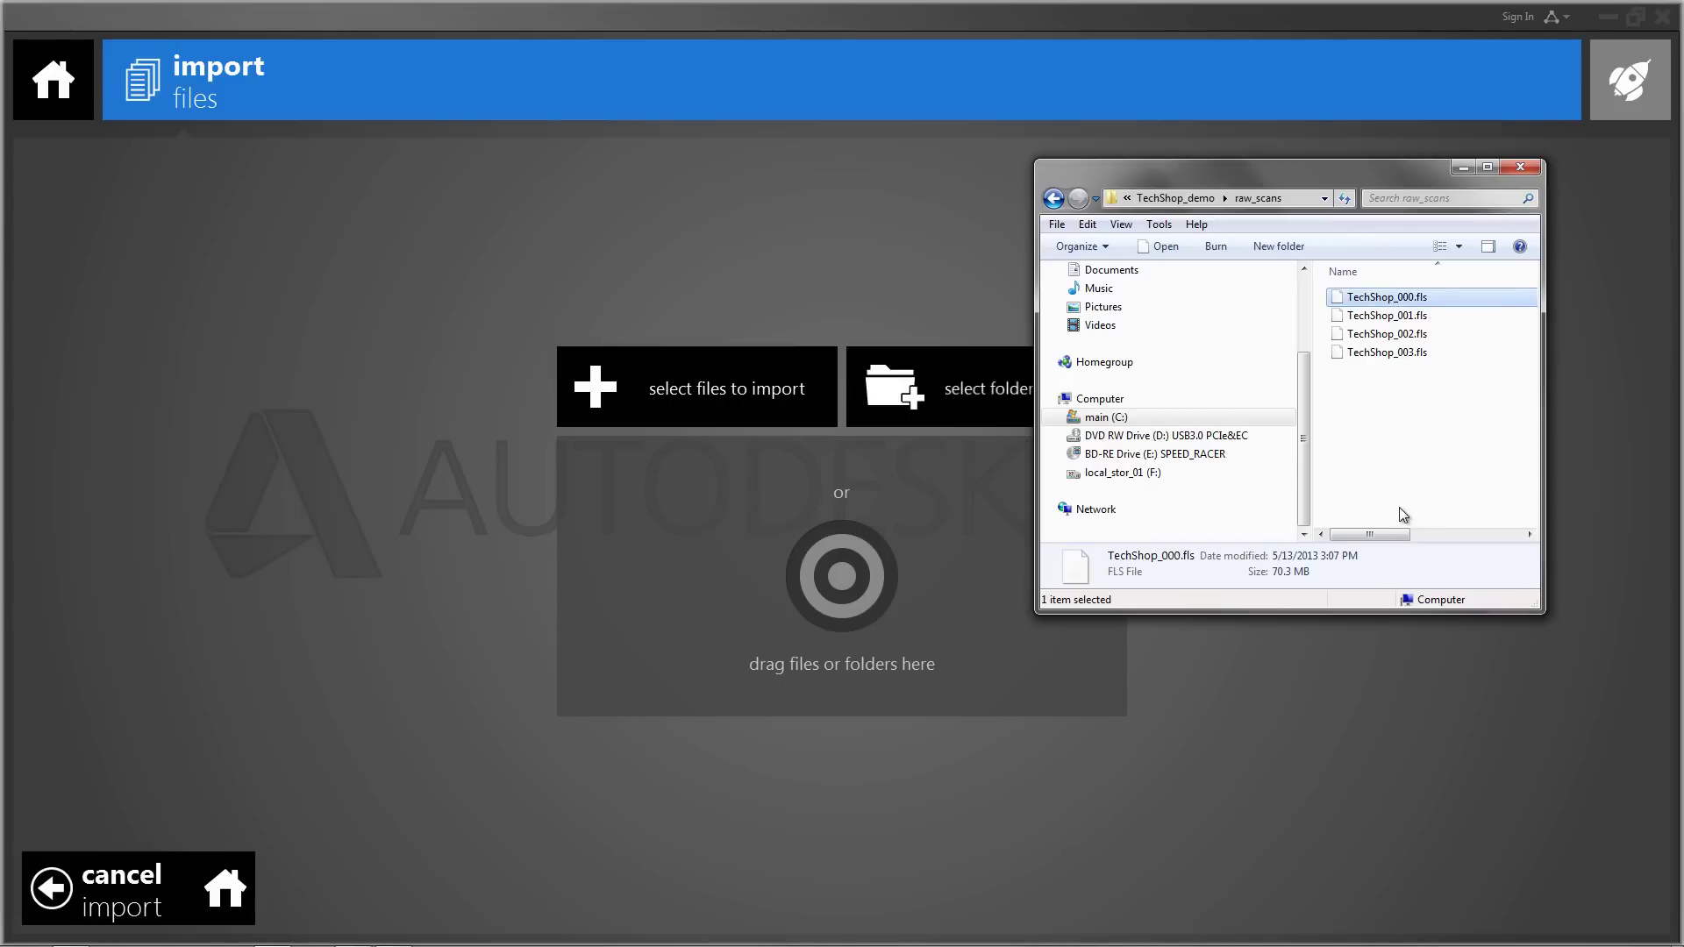
{"action": "left_click", "coordinate": [1373, 353], "text": "shift"}
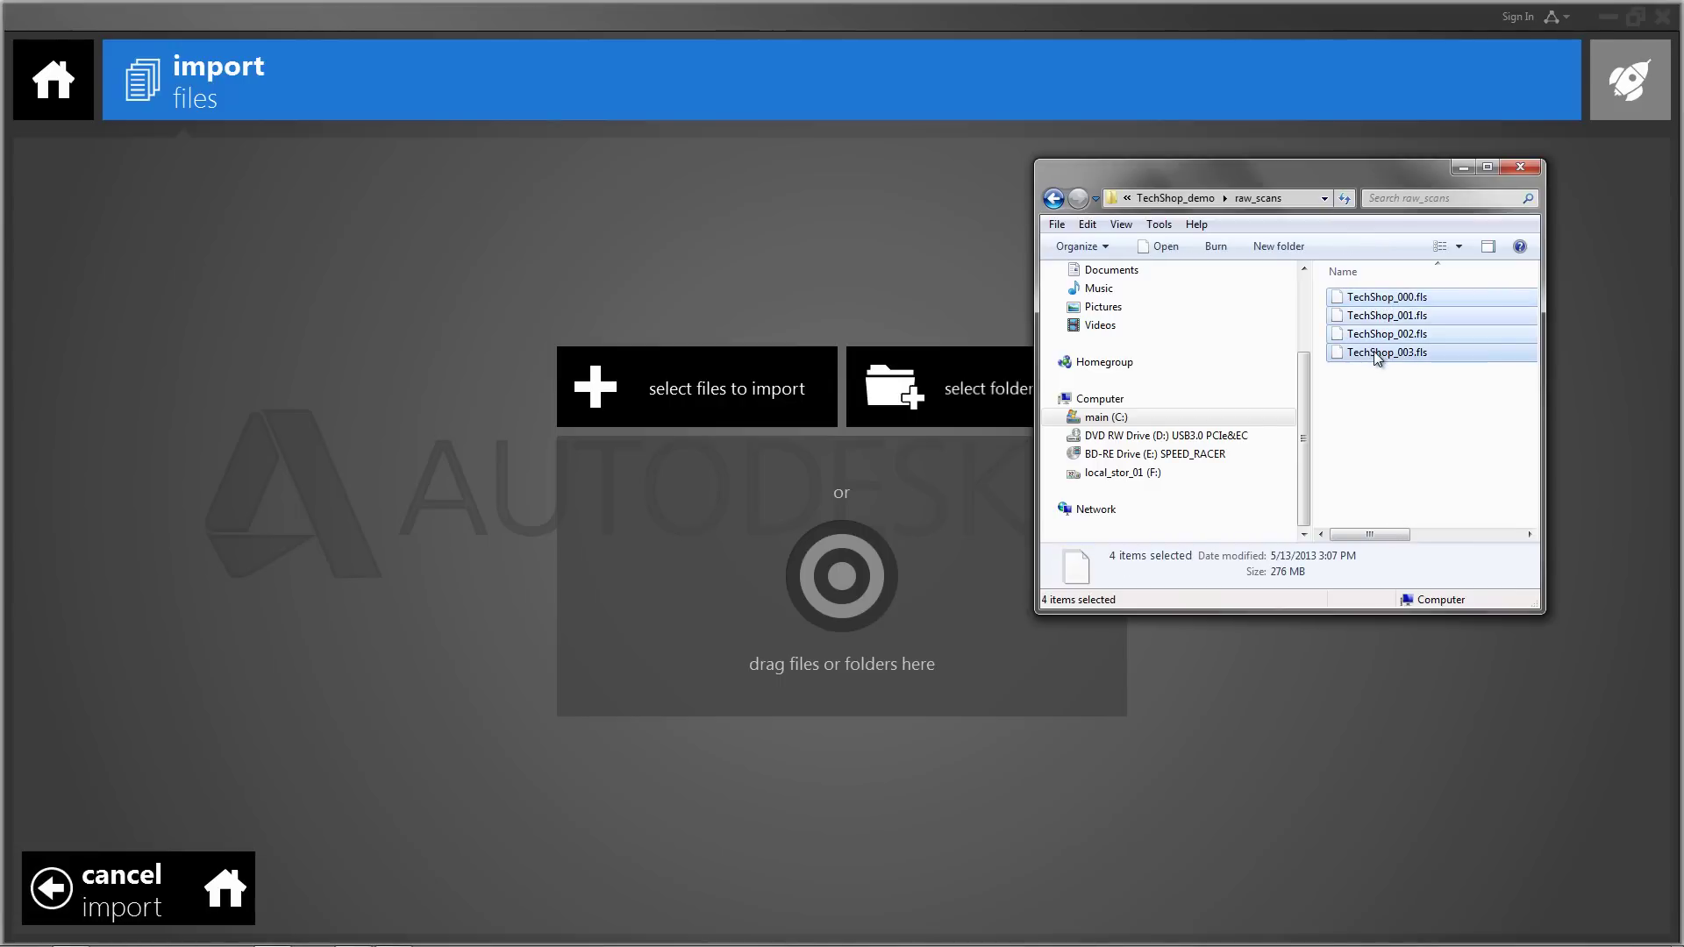
{"action": "left_click_drag", "start_coordinate": [1375, 356], "coordinate": [955, 545]}
{"action": "left_click_drag", "start_coordinate": [849, 557], "coordinate": [849, 556]}
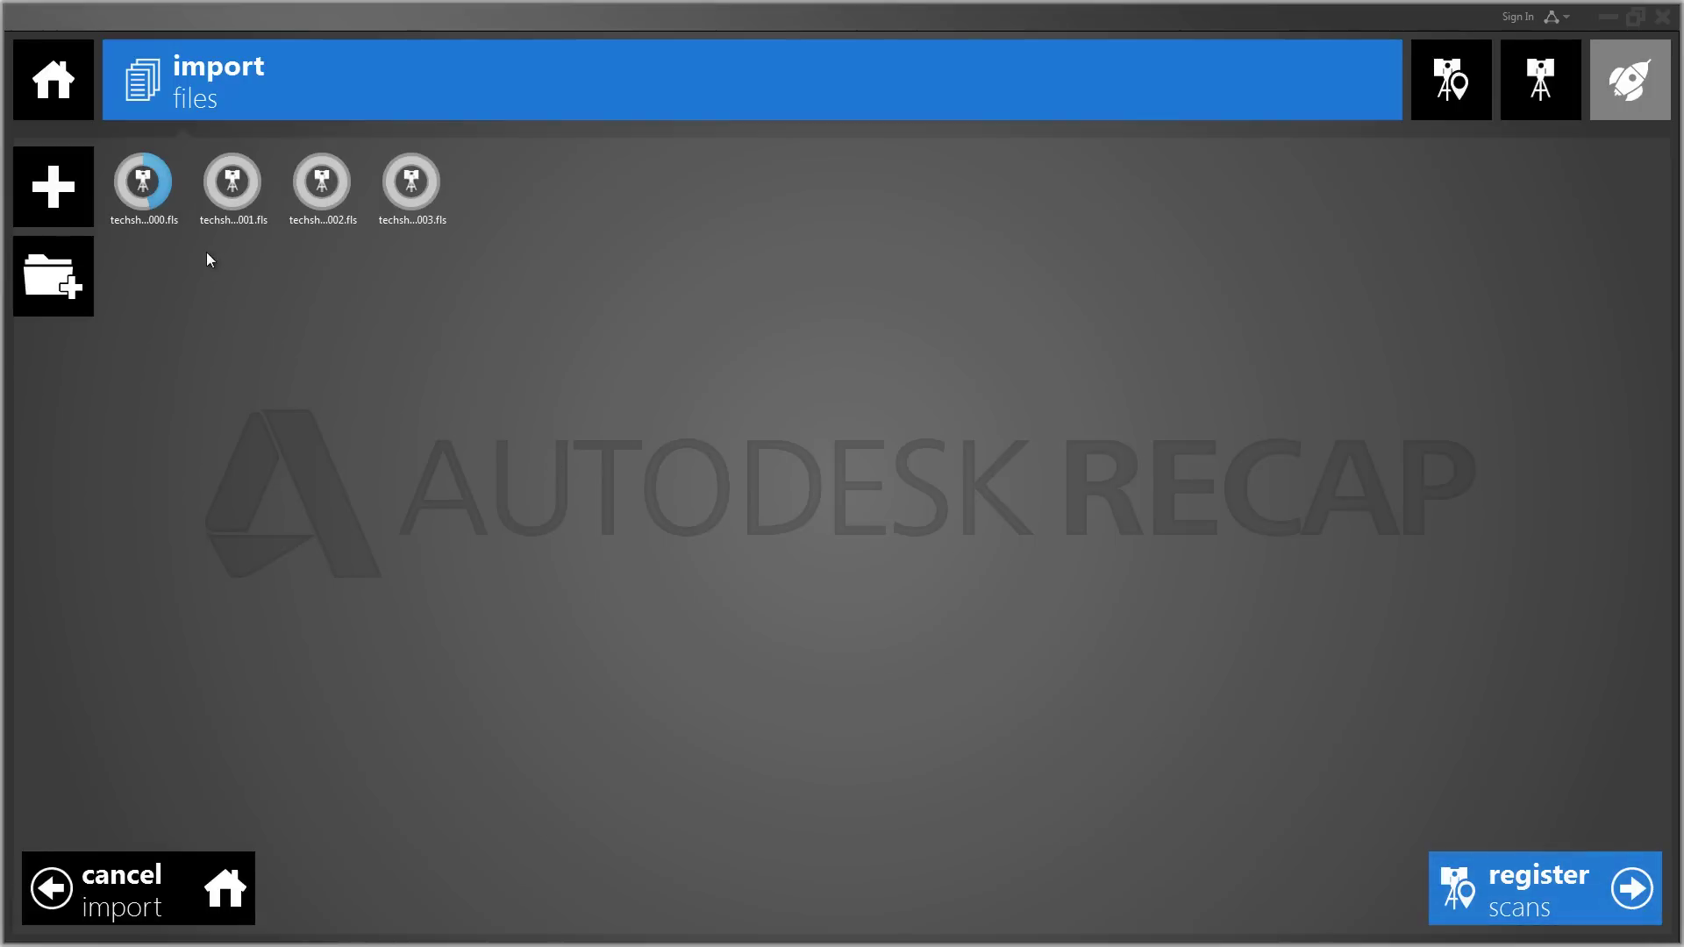
{"action": "mouse_move", "coordinate": [1571, 901]}
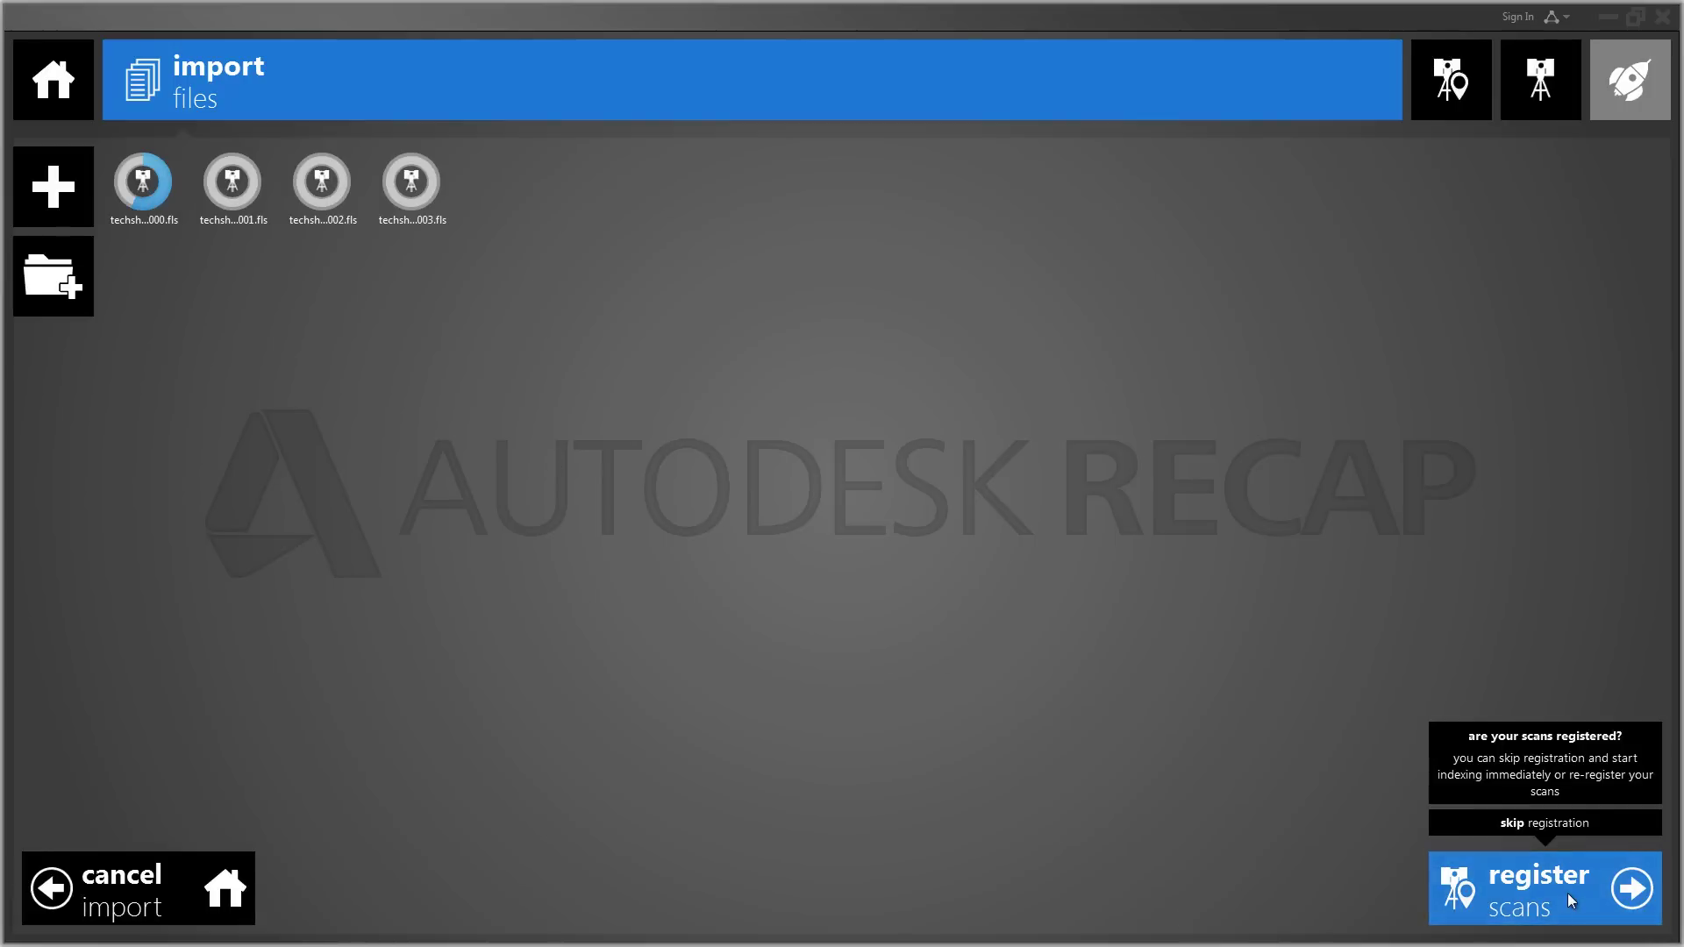
Step: Open Register Scans, preview techshop_001, and start a new registration group from techshop_000
{"action": "left_click", "coordinate": [1640, 892]}
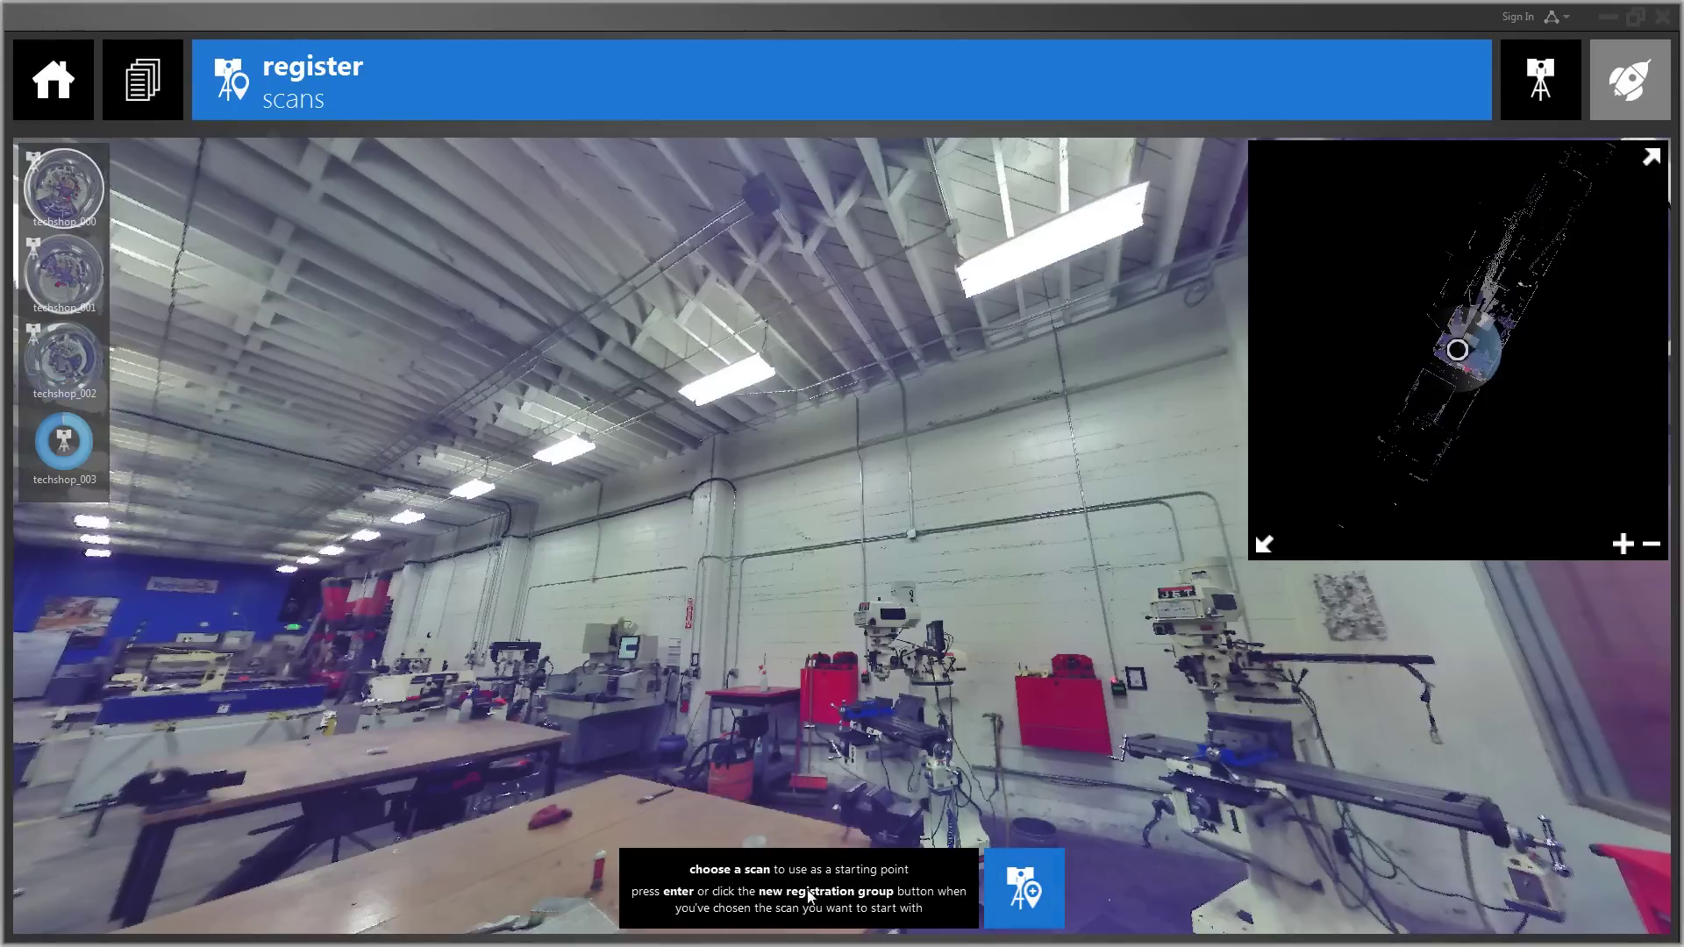
{"action": "mouse_move", "coordinate": [75, 180]}
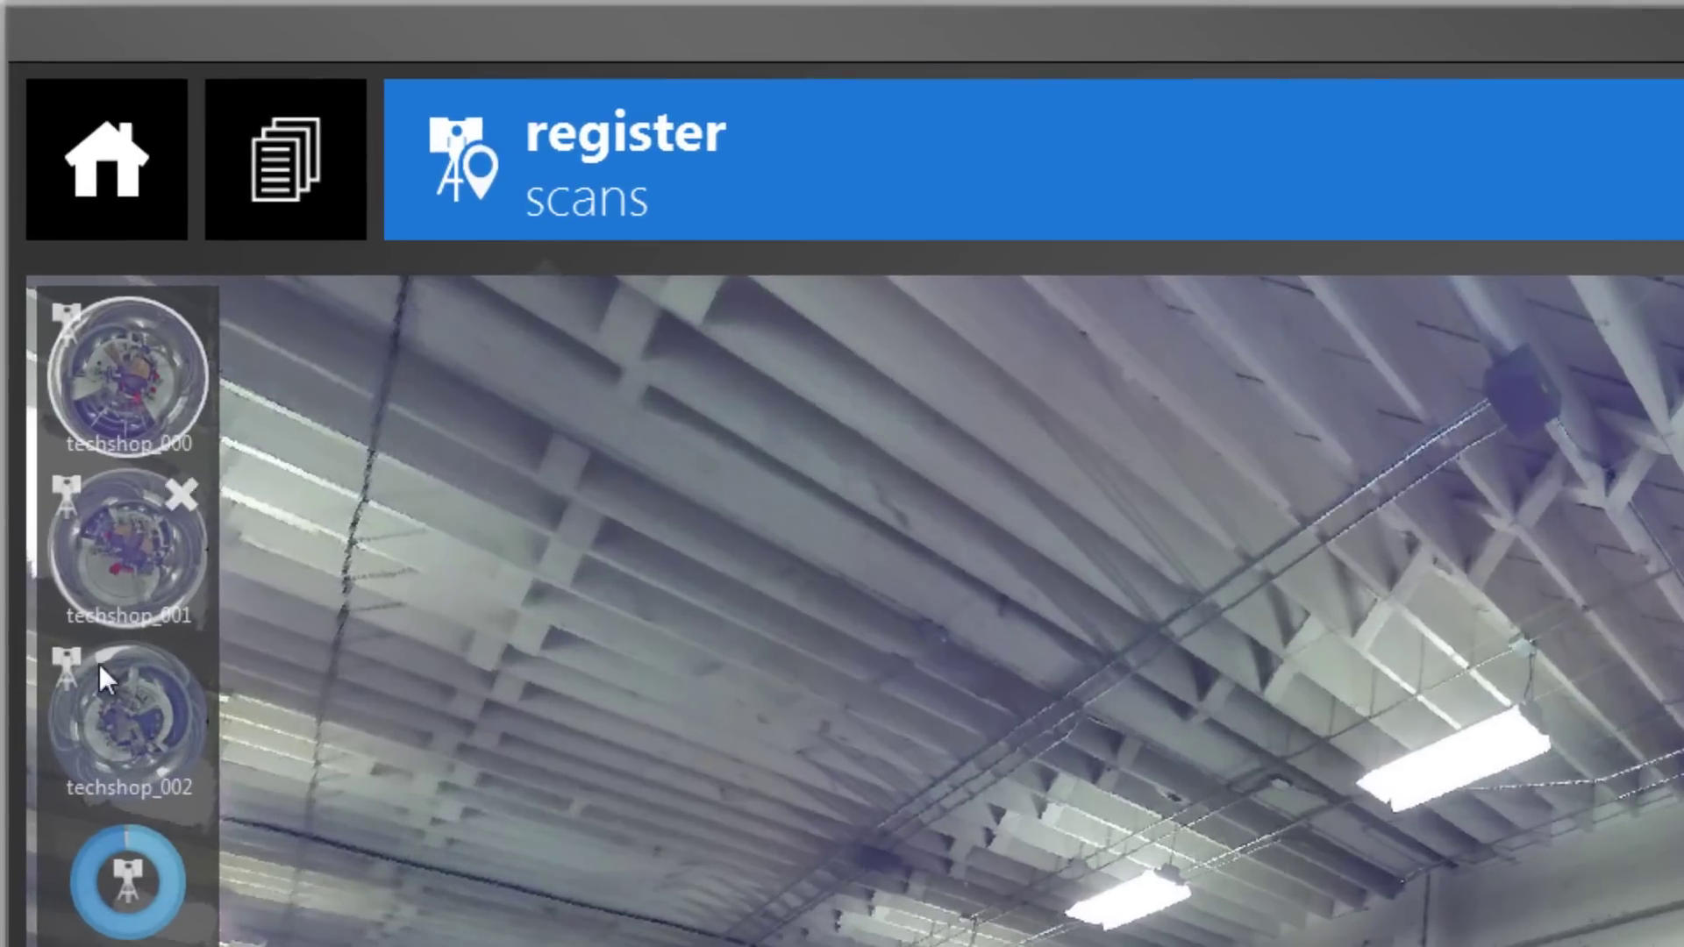
{"action": "left_click", "coordinate": [120, 540]}
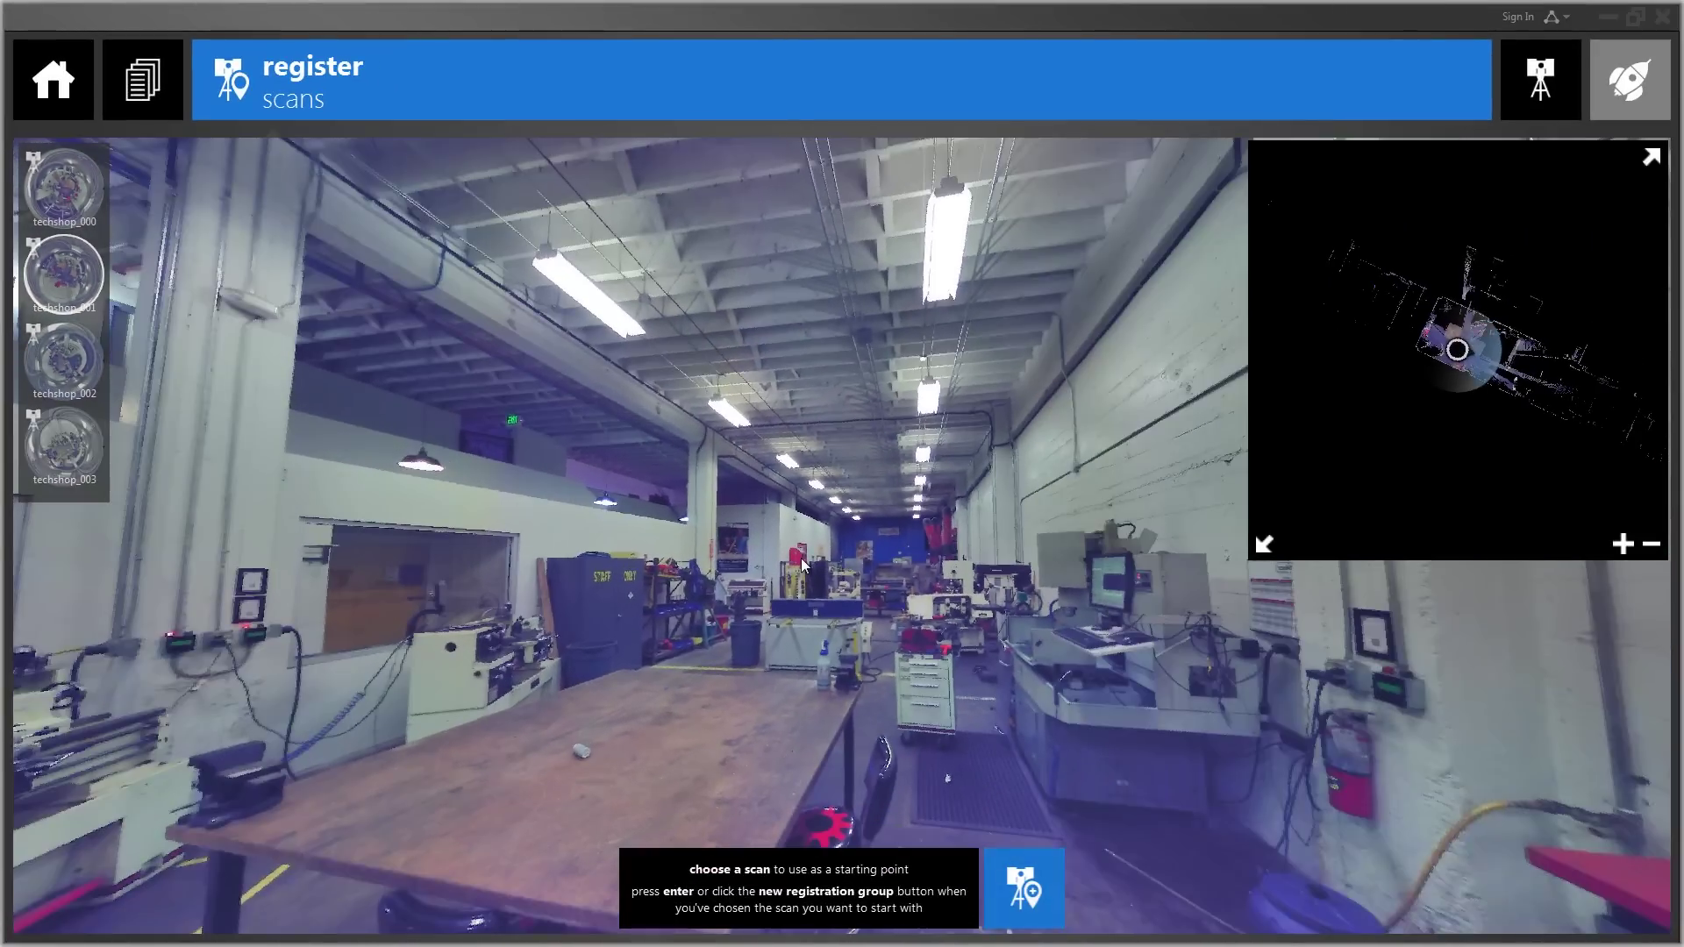
{"action": "left_click", "coordinate": [70, 195]}
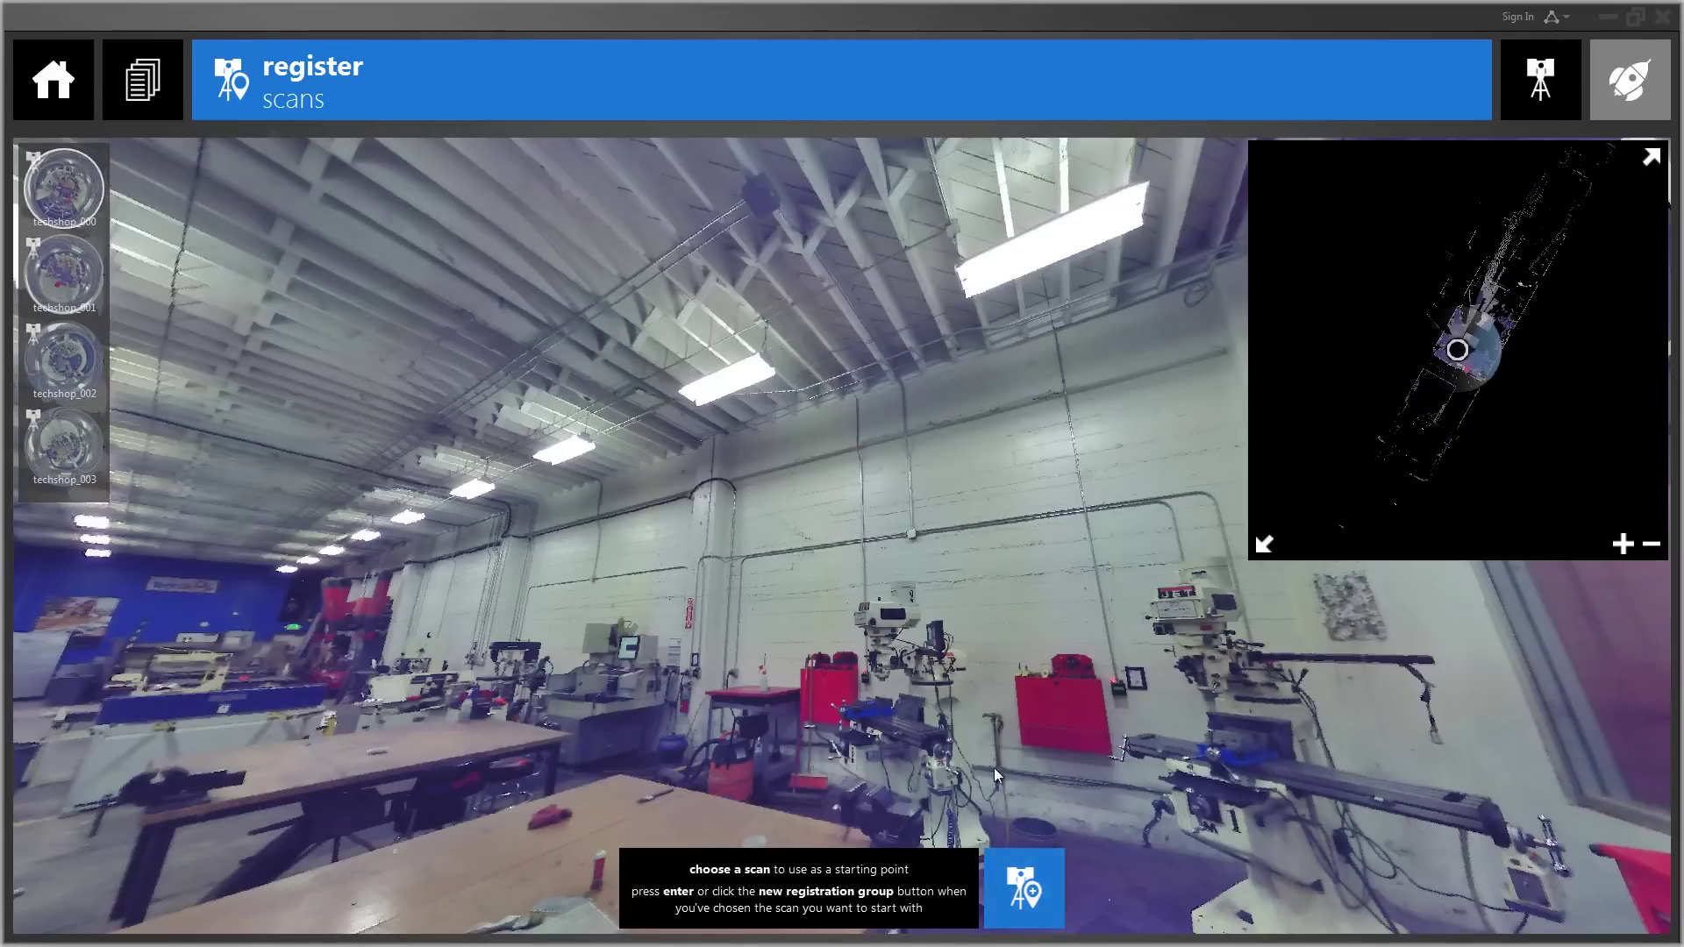
{"action": "left_click", "coordinate": [1028, 903]}
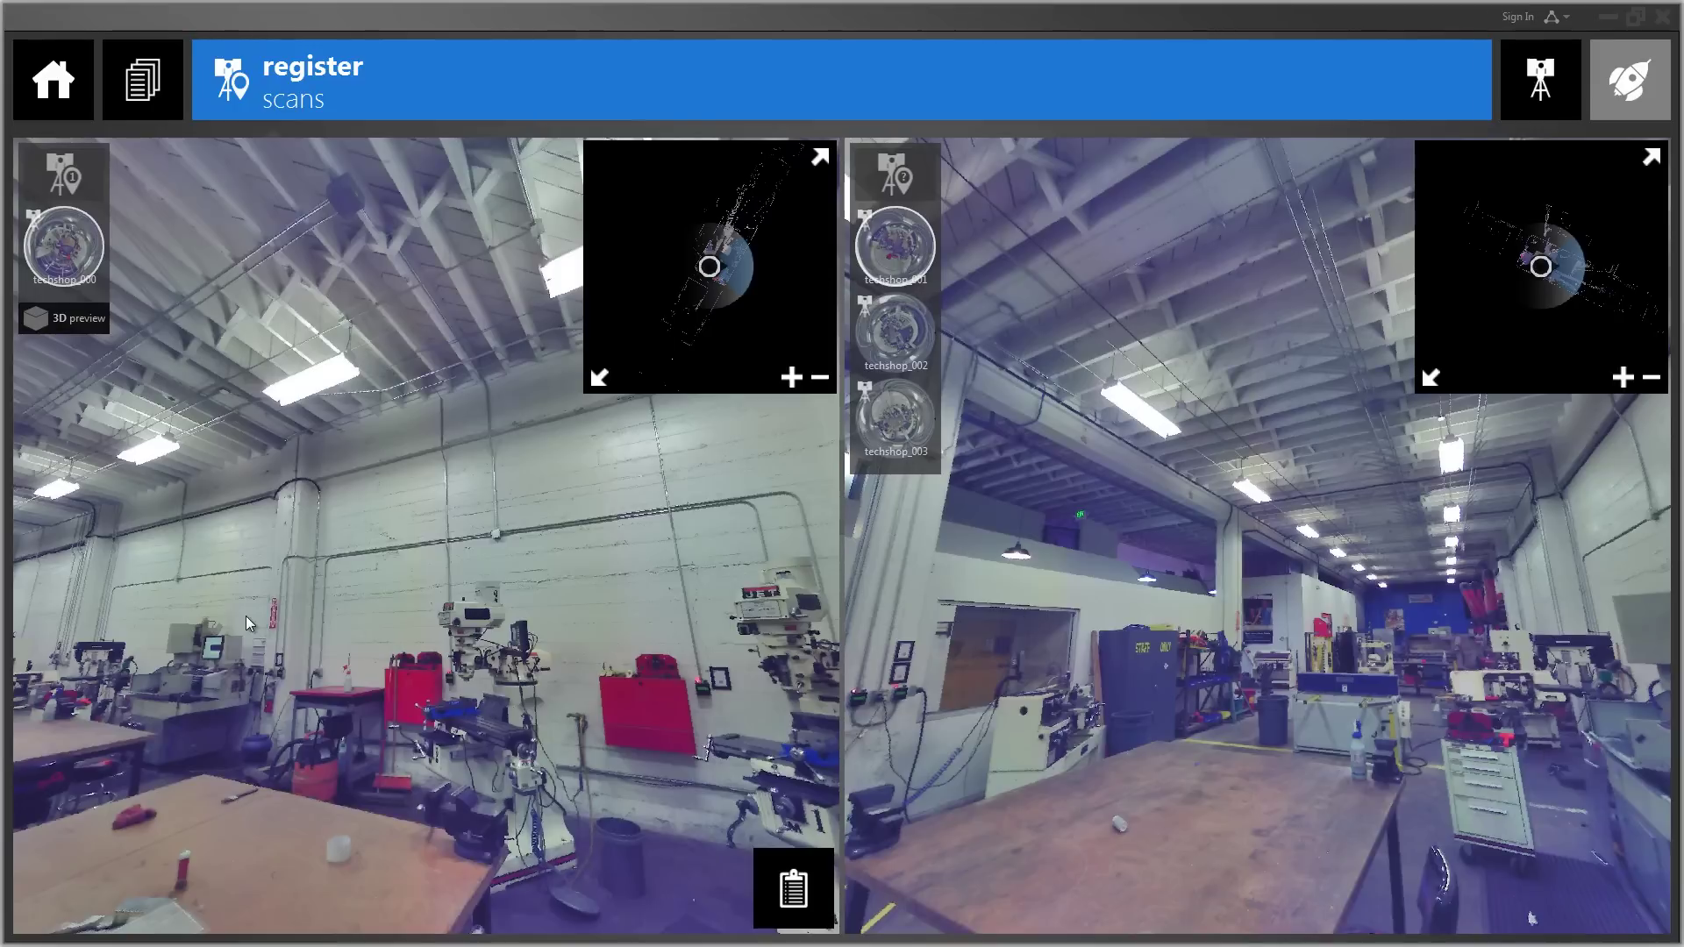
Step: Rotate the techshop_000 and techshop_001 panoramas until both frame the same worktable
{"action": "left_click_drag", "start_coordinate": [248, 623], "coordinate": [410, 568]}
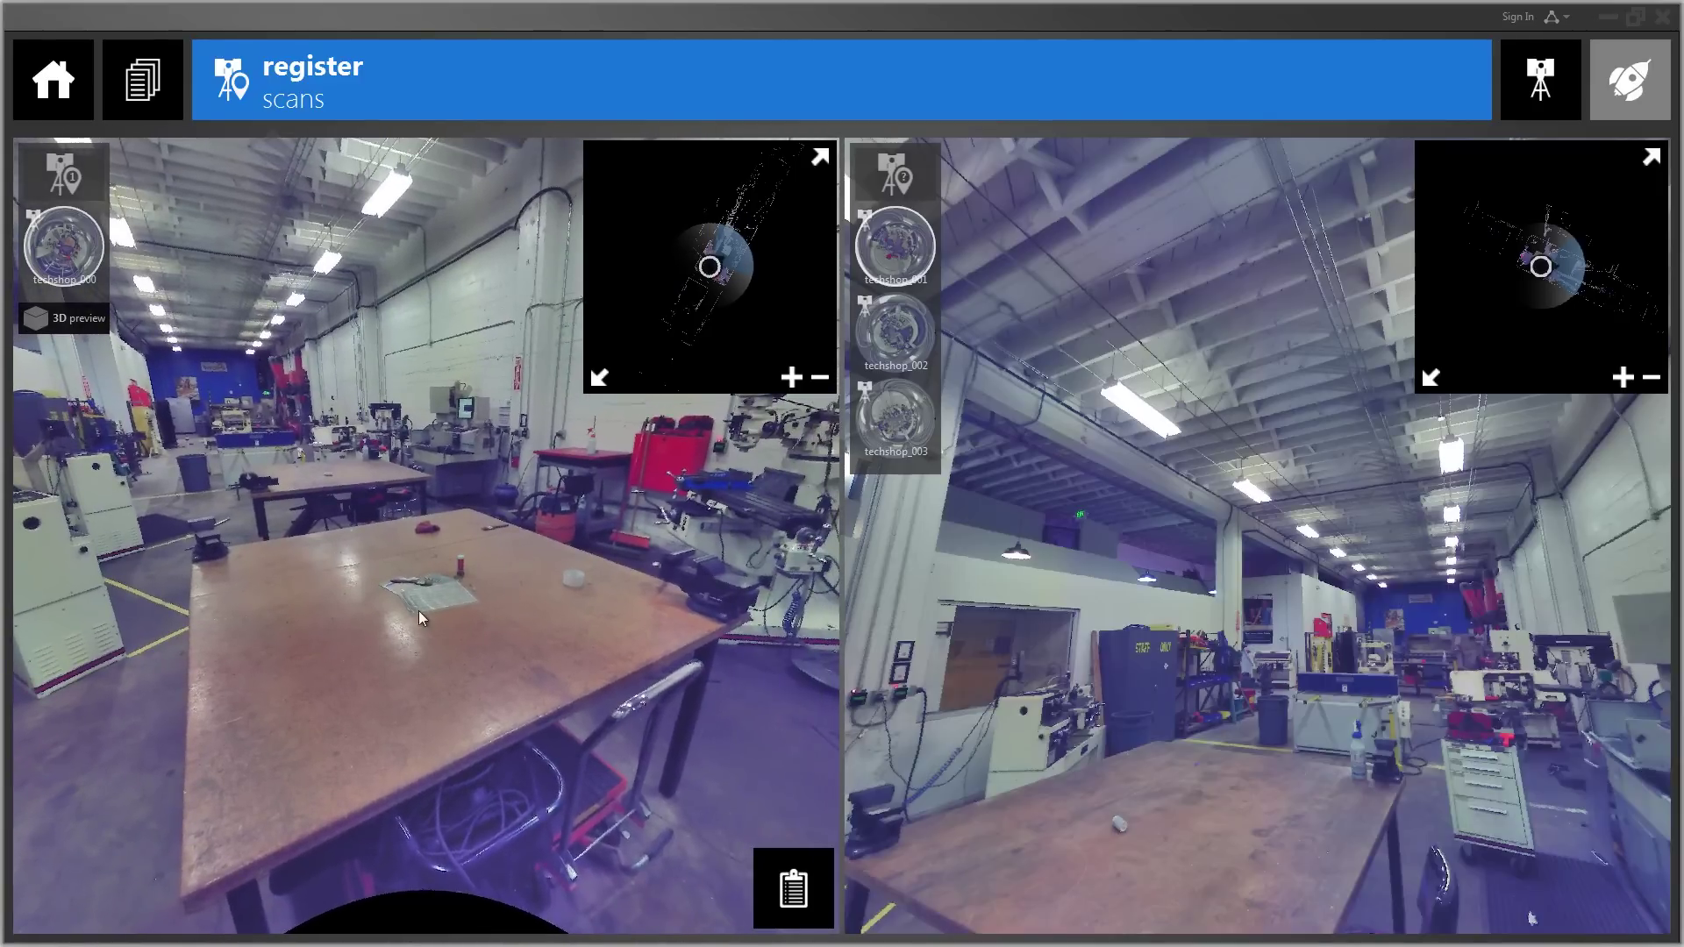
{"action": "left_click_drag", "start_coordinate": [538, 579], "coordinate": [292, 615]}
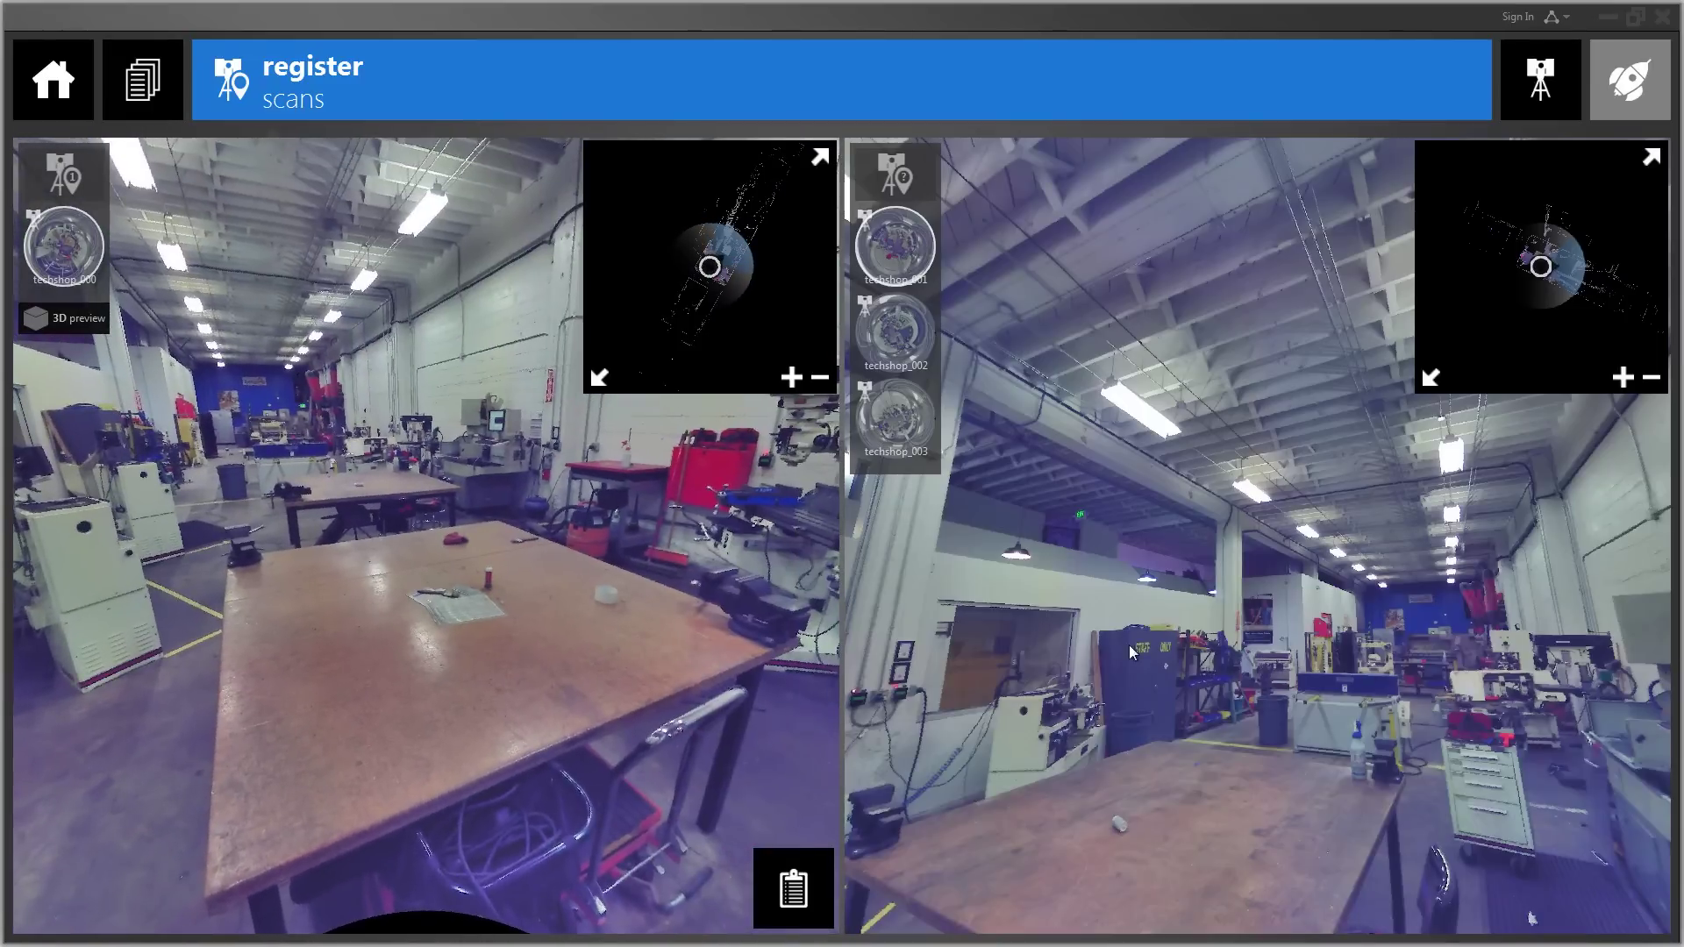
{"action": "left_click_drag", "start_coordinate": [1151, 662], "coordinate": [1286, 631]}
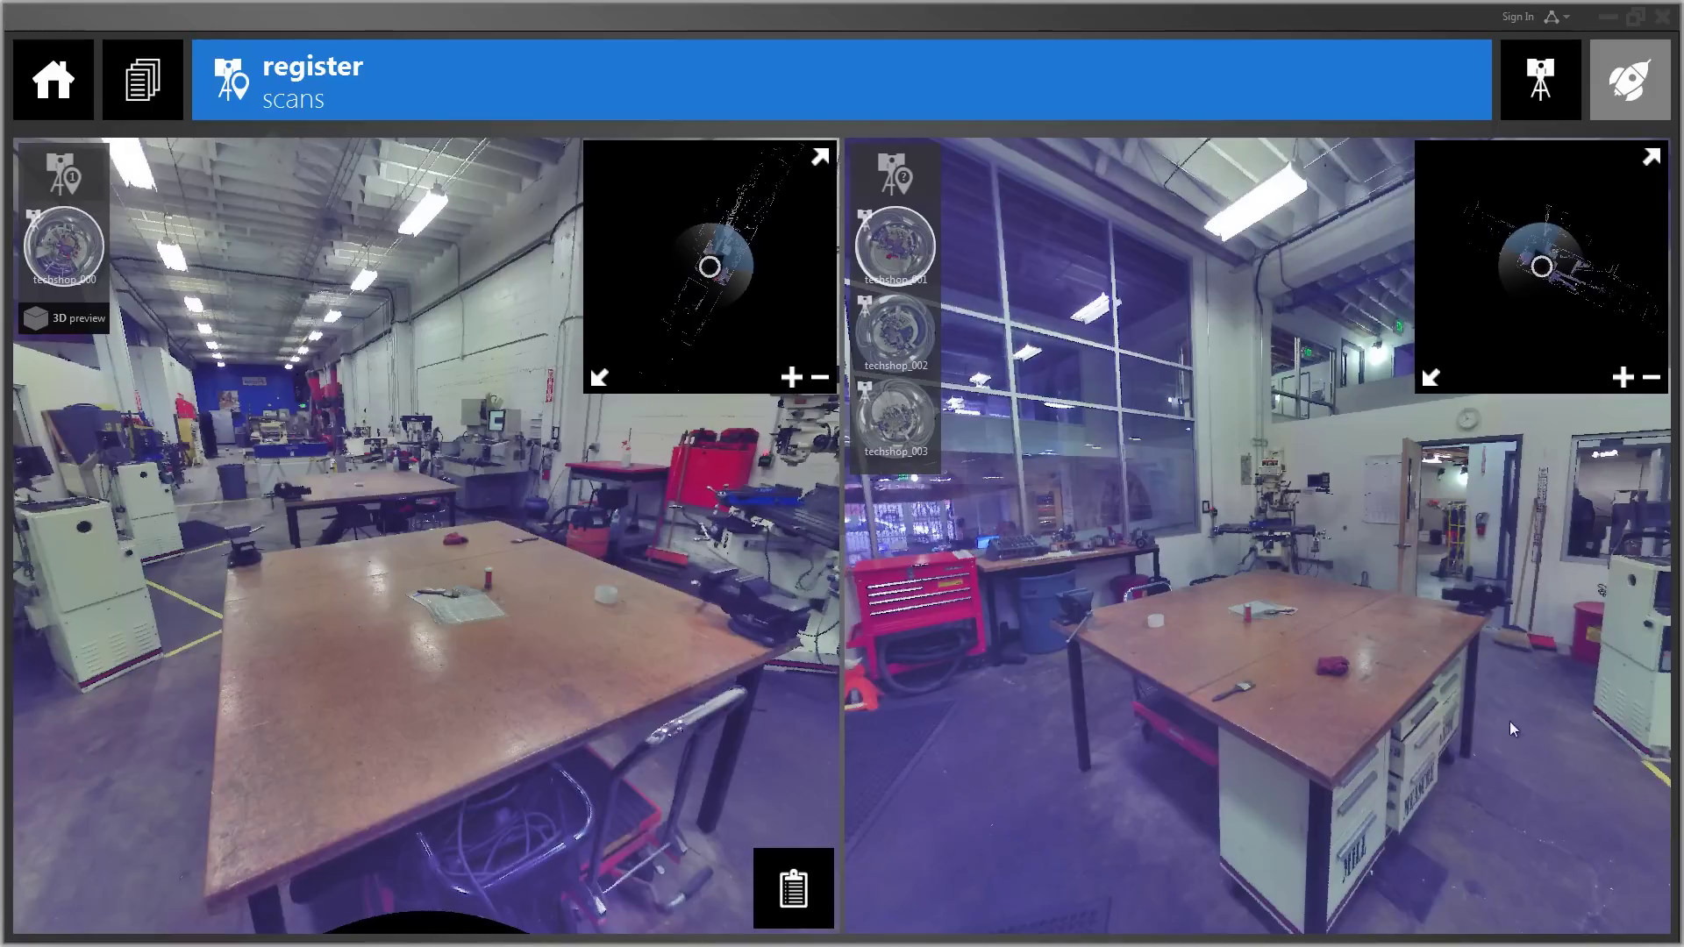
{"action": "left_click_drag", "start_coordinate": [131, 798], "coordinate": [158, 710]}
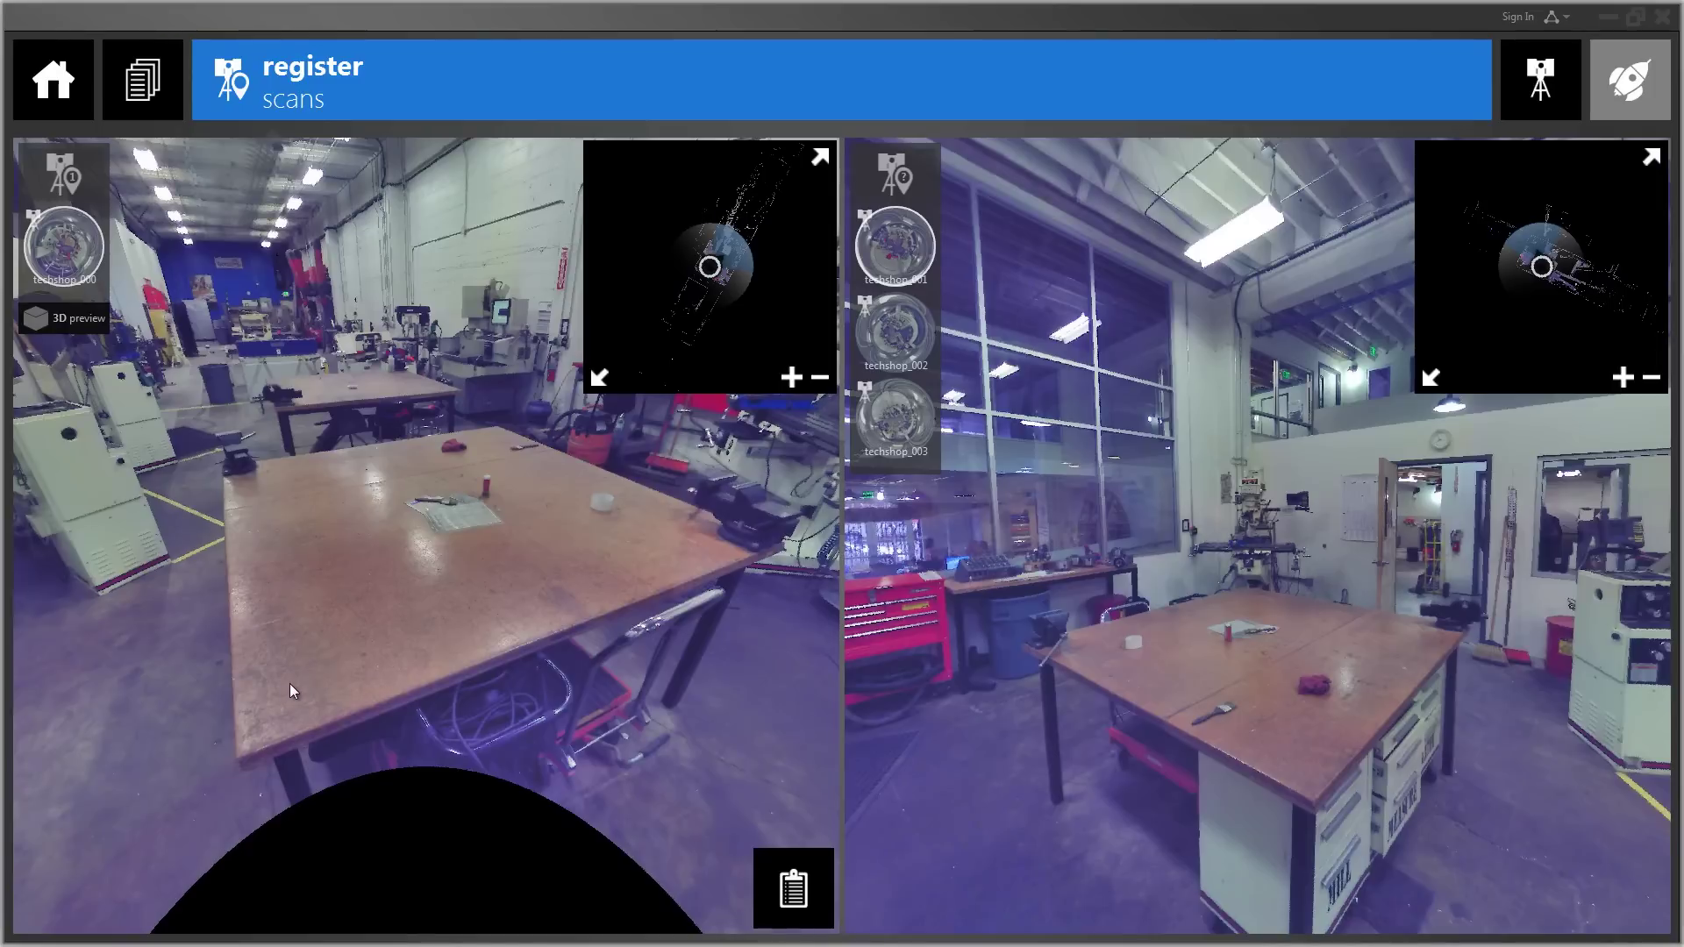
{"action": "left_click_drag", "start_coordinate": [292, 691], "coordinate": [351, 655]}
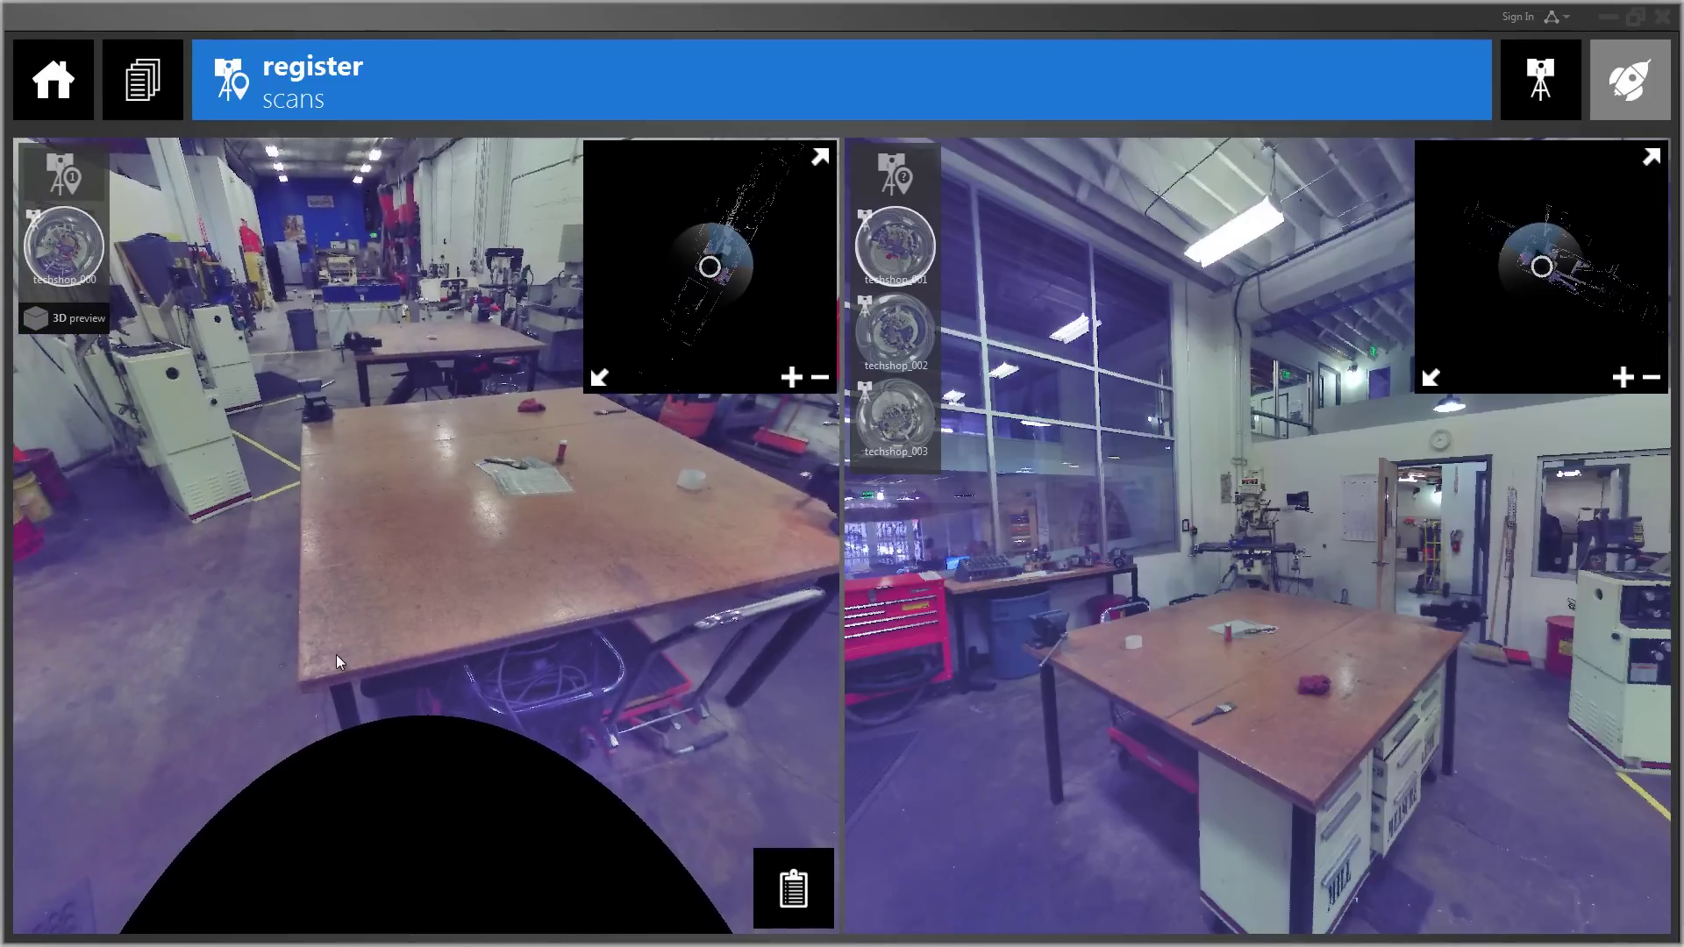
{"action": "left_click_drag", "start_coordinate": [334, 655], "coordinate": [344, 614]}
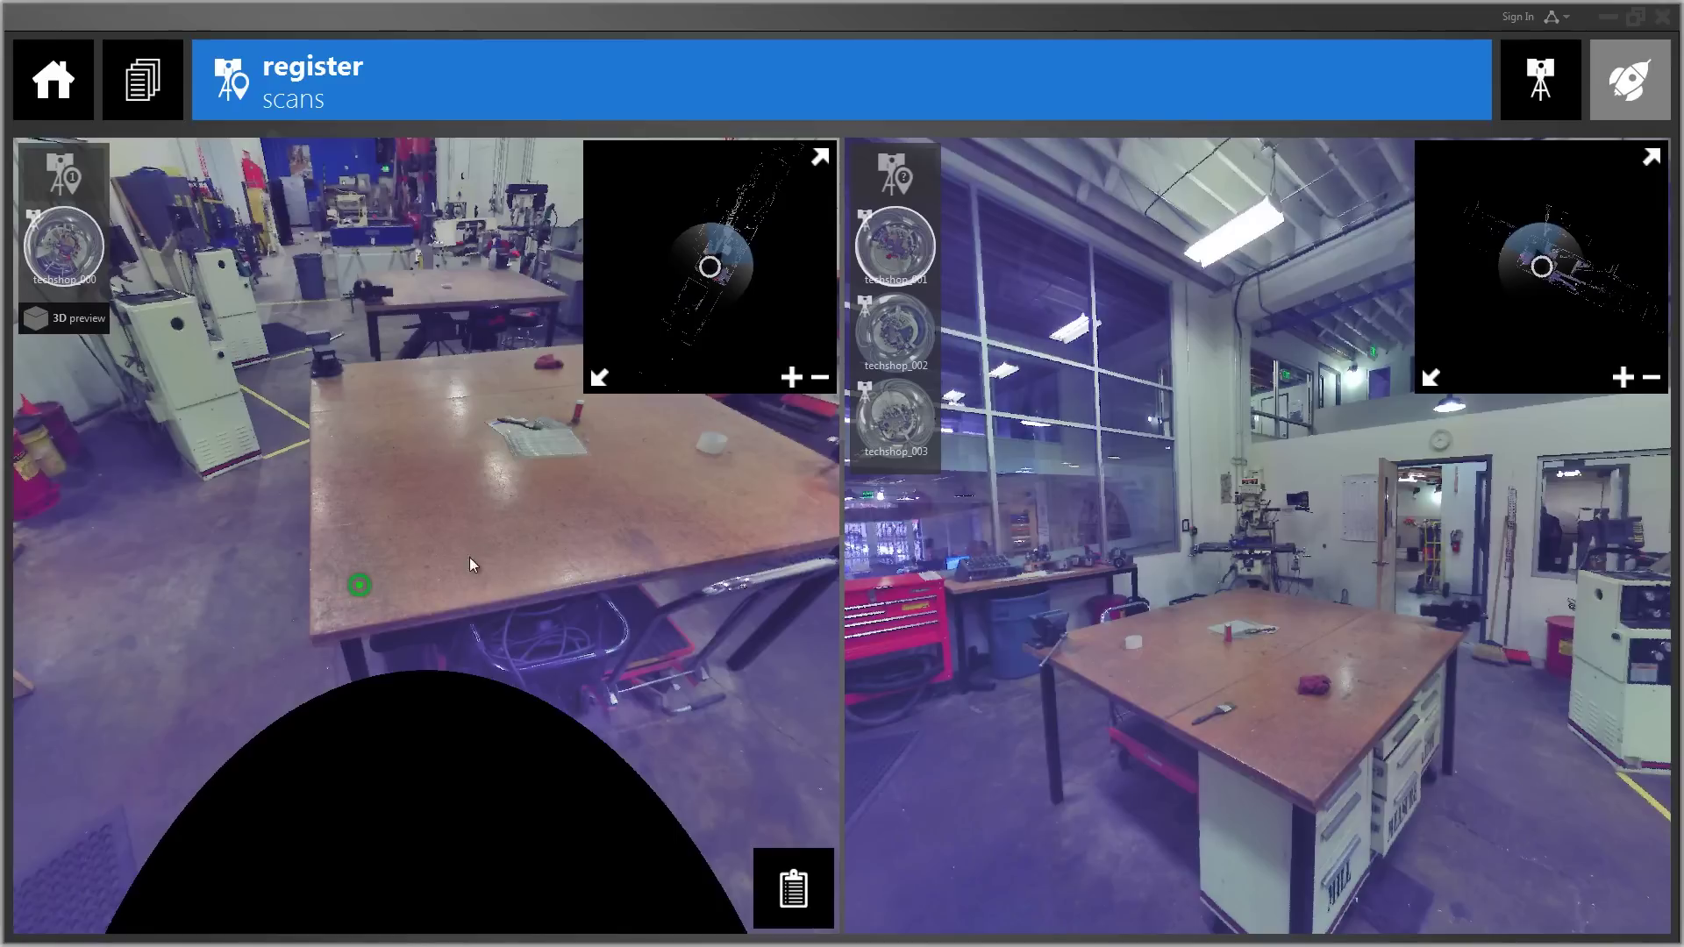
Step: Pick the first two matching point pairs across both panoramas, the second on the wall
{"action": "left_click_drag", "start_coordinate": [1259, 612], "coordinate": [1255, 575]}
{"action": "left_click", "coordinate": [1245, 549]}
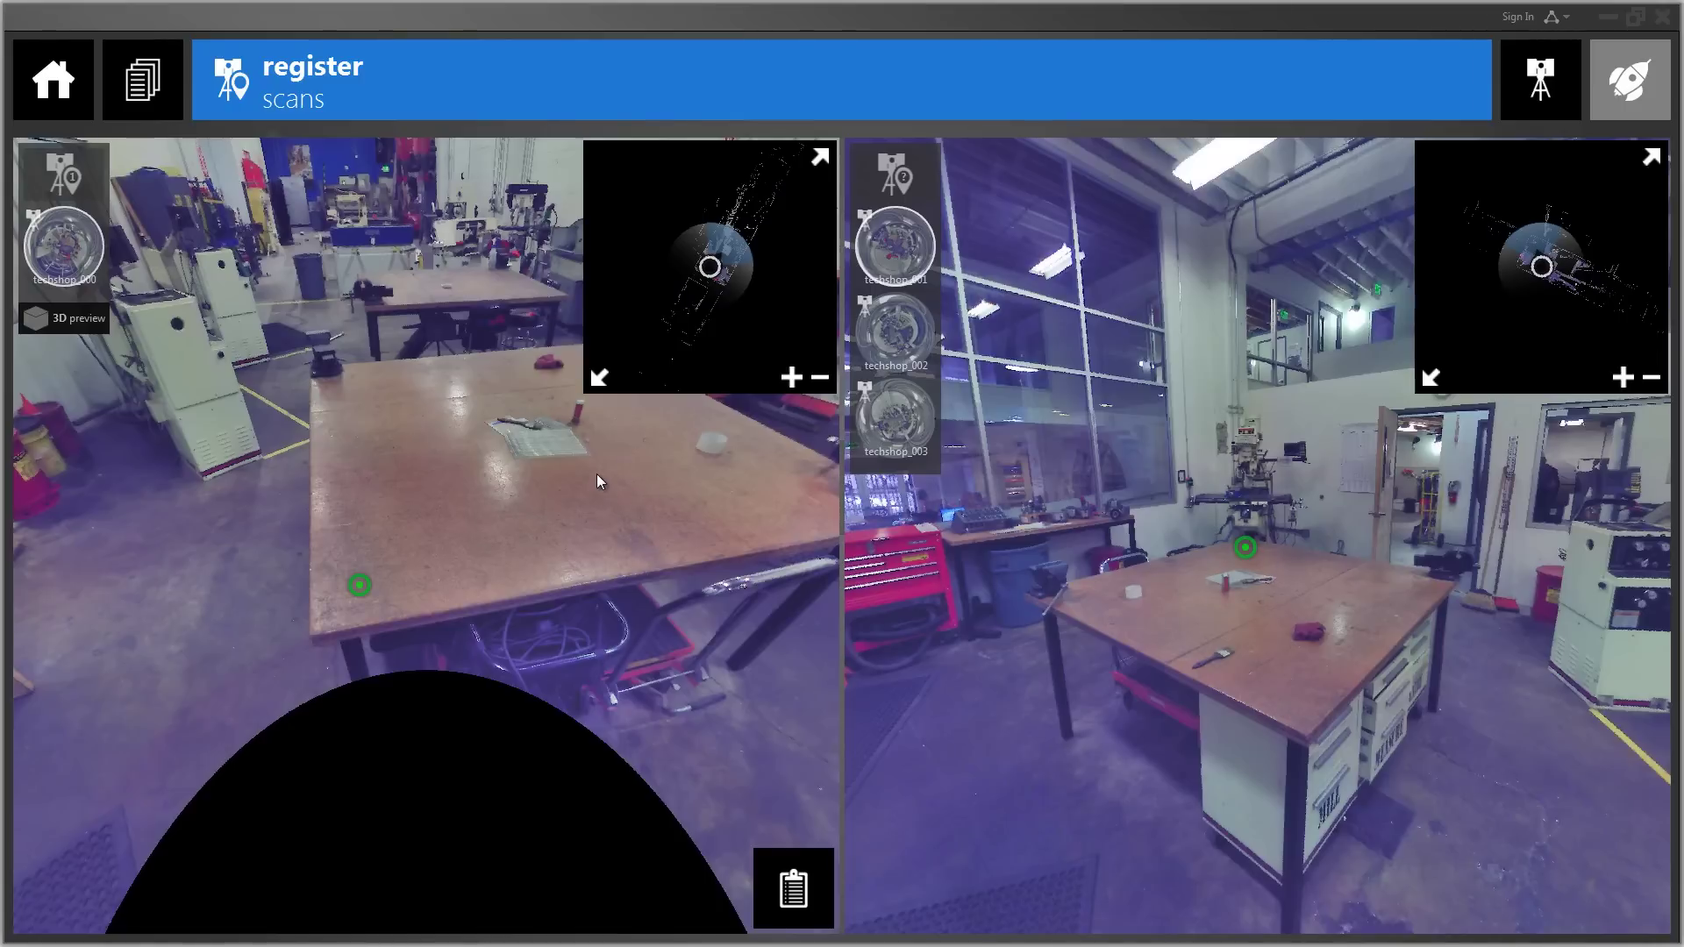
{"action": "left_click_drag", "start_coordinate": [612, 476], "coordinate": [421, 659]}
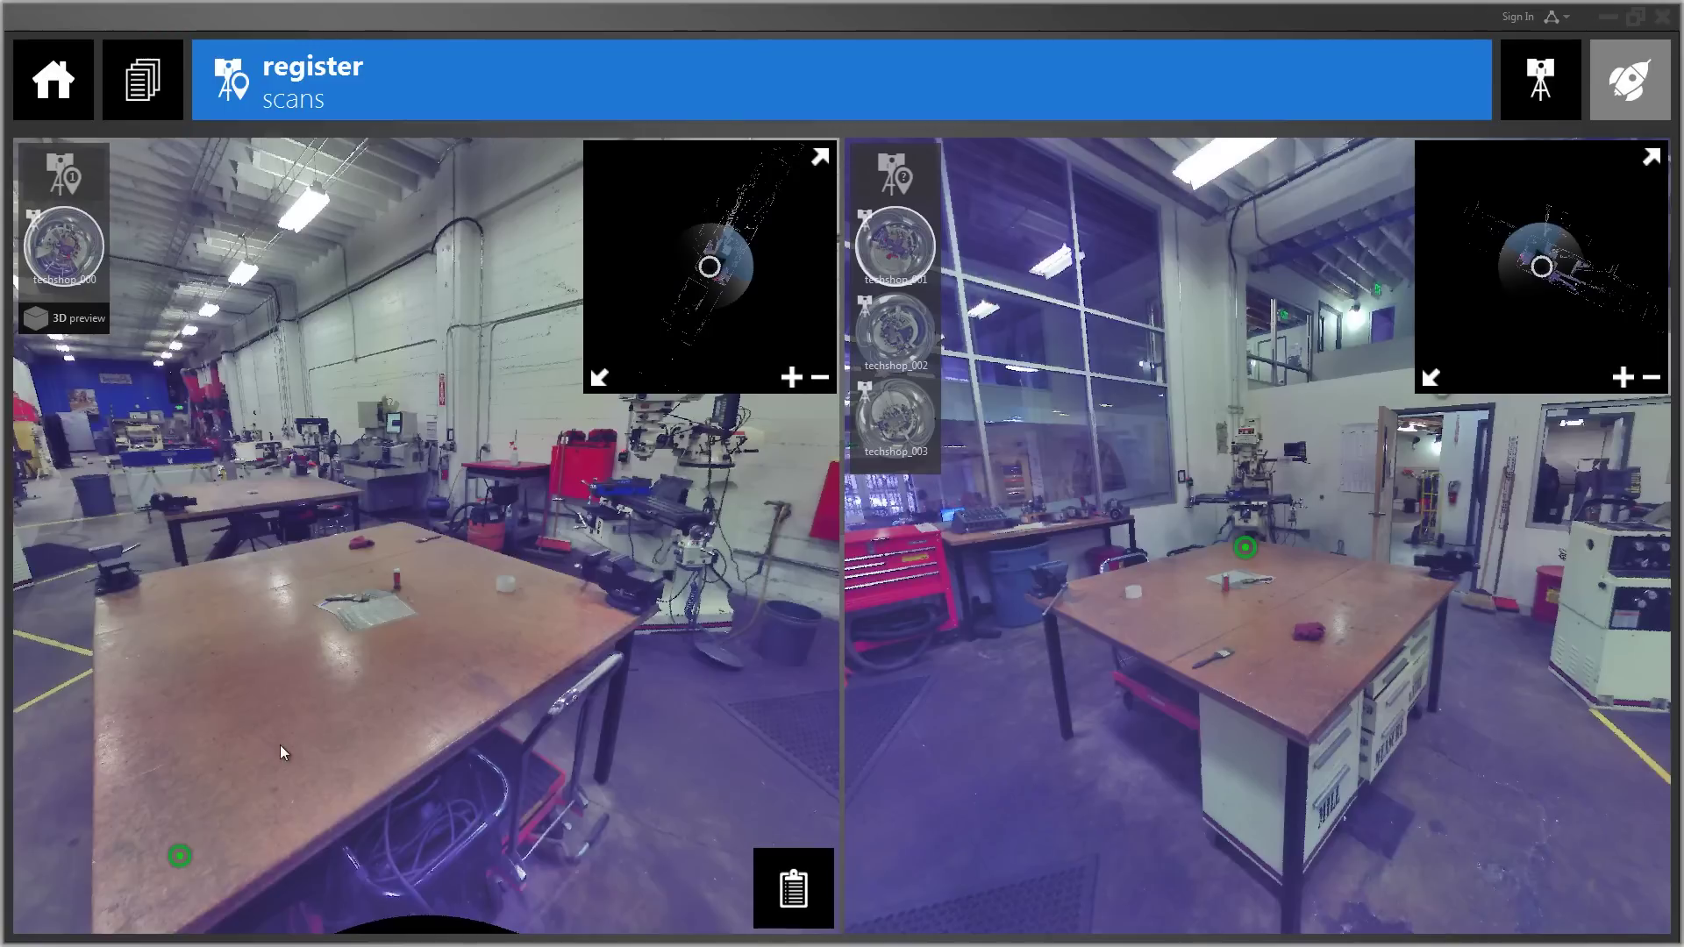
{"action": "mouse_move", "coordinate": [179, 852]}
{"action": "left_click_drag", "start_coordinate": [376, 718], "coordinate": [356, 670]}
{"action": "mouse_move", "coordinate": [454, 482]}
{"action": "left_mouse_down"}
{"action": "mouse_move", "coordinate": [391, 535]}
{"action": "mouse_move", "coordinate": [470, 409]}
{"action": "left_mouse_up"}
{"action": "left_click_drag", "start_coordinate": [1289, 642], "coordinate": [1349, 567]}
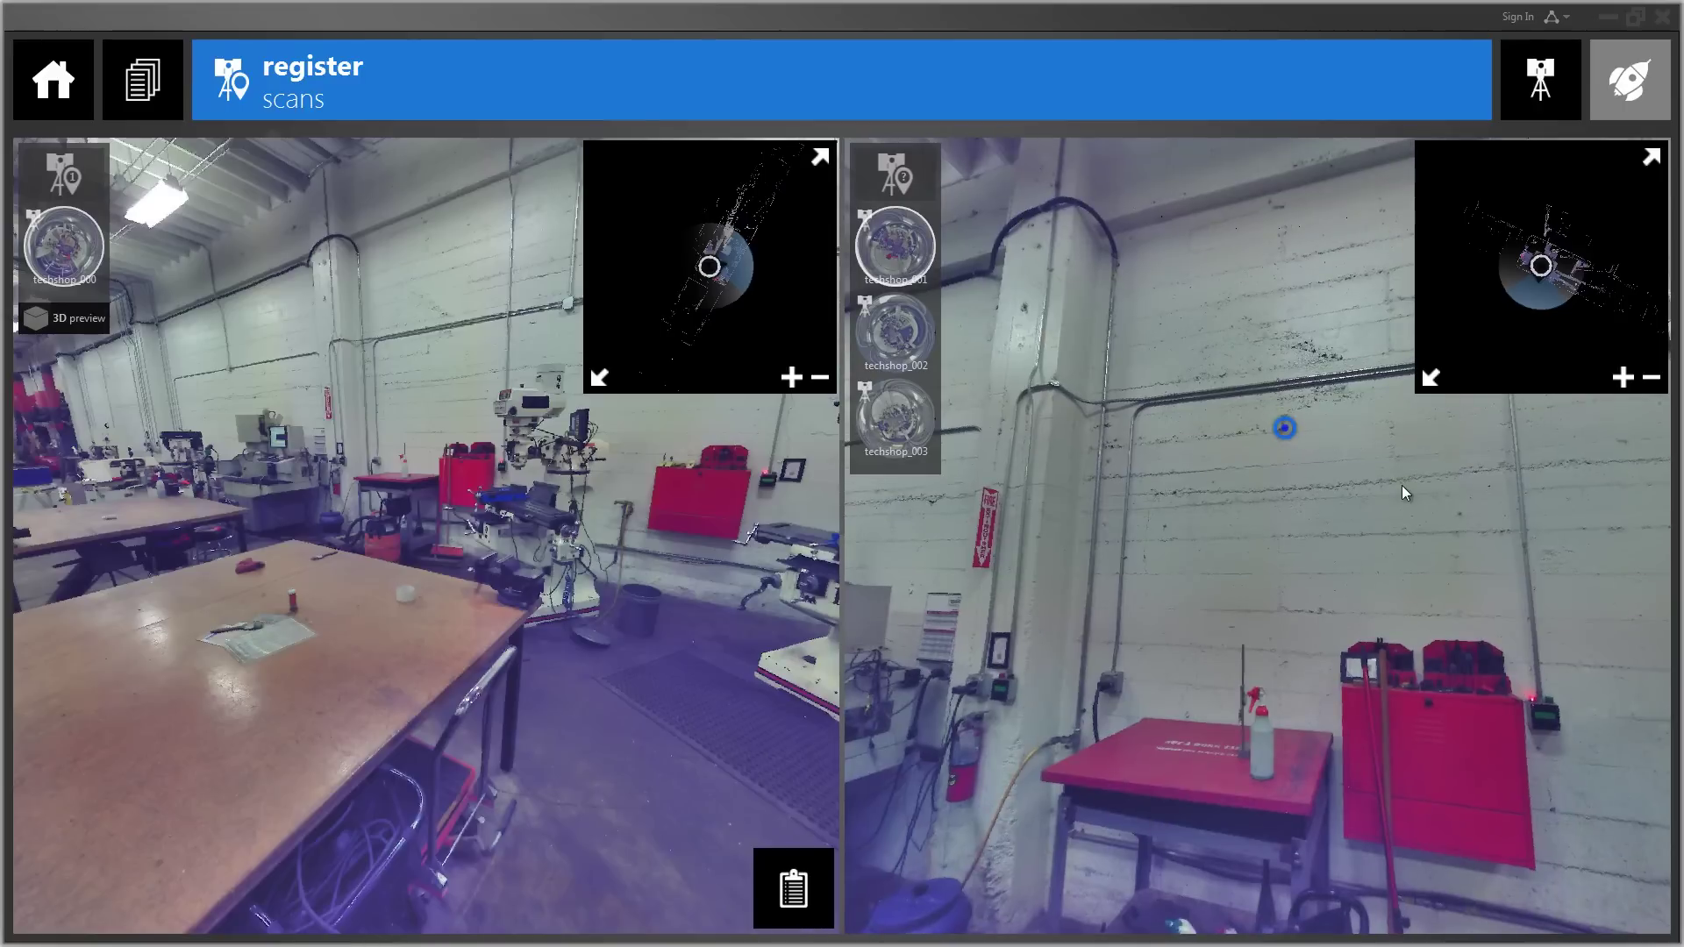
{"action": "left_click", "coordinate": [430, 354]}
Step: Pick a third matching point in the long workshop hall and review the coarse alignment
{"action": "left_click_drag", "start_coordinate": [372, 549], "coordinate": [639, 623]}
{"action": "left_click_drag", "start_coordinate": [1096, 611], "coordinate": [1252, 612]}
{"action": "left_click_drag", "start_coordinate": [391, 603], "coordinate": [450, 625]}
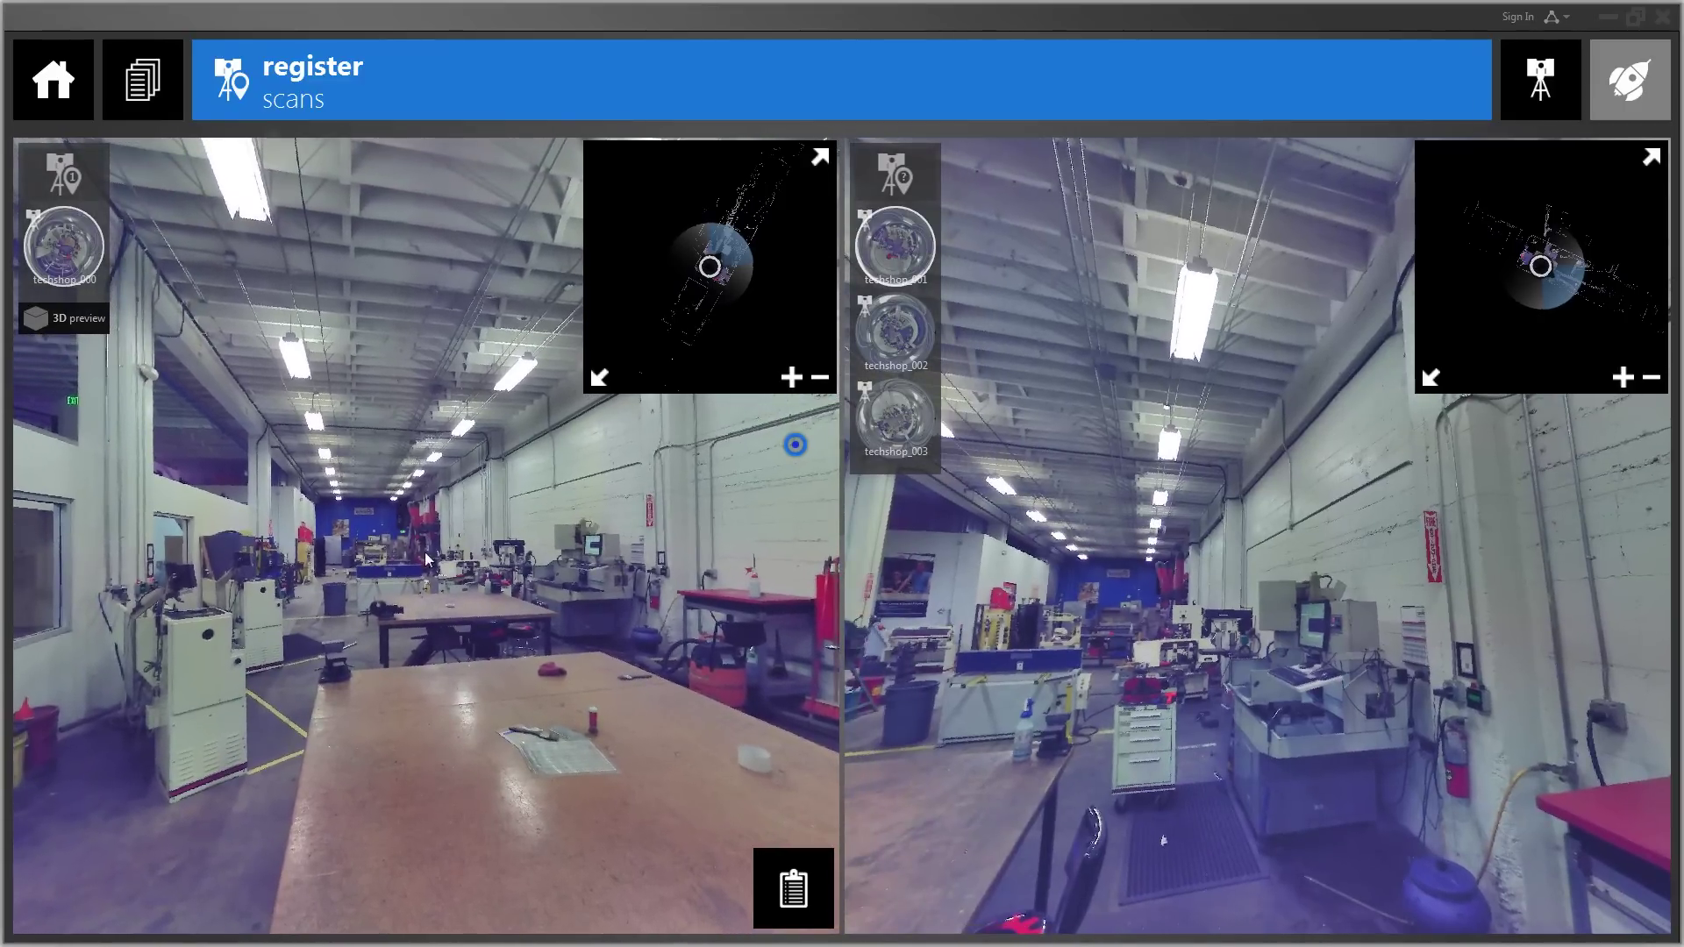
{"action": "left_click", "coordinate": [366, 510]}
{"action": "left_click", "coordinate": [1119, 575]}
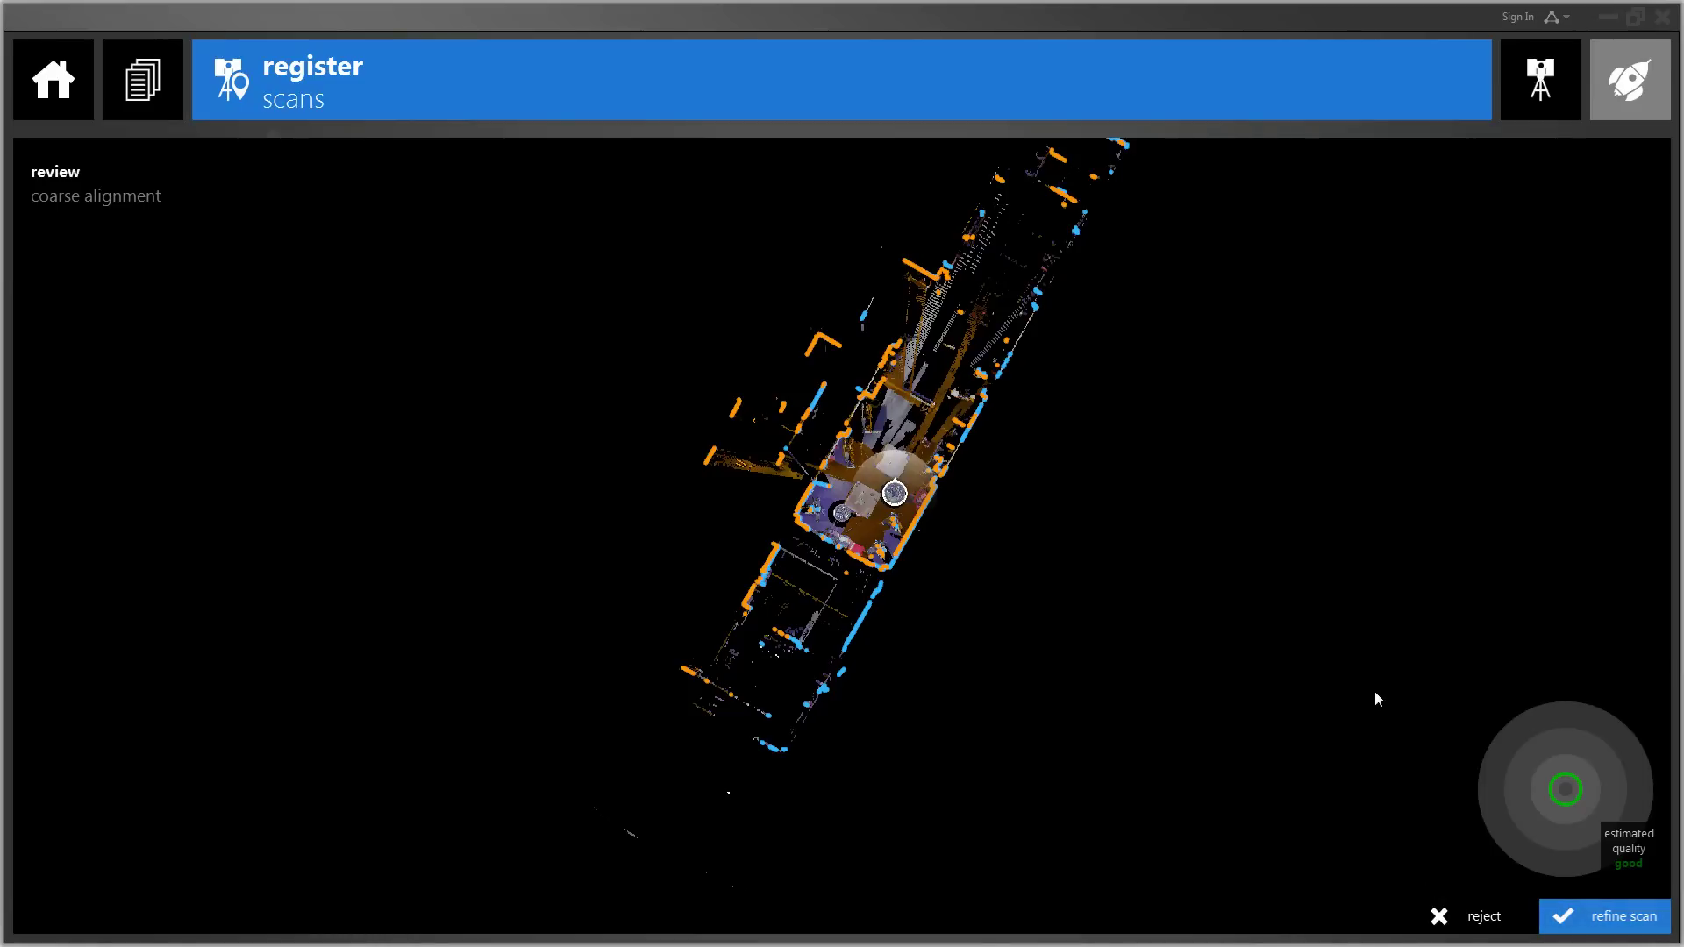
Step: Run Refine Scan on the coarse techshop_000/techshop_001 alignment
{"action": "left_click", "coordinate": [1601, 918]}
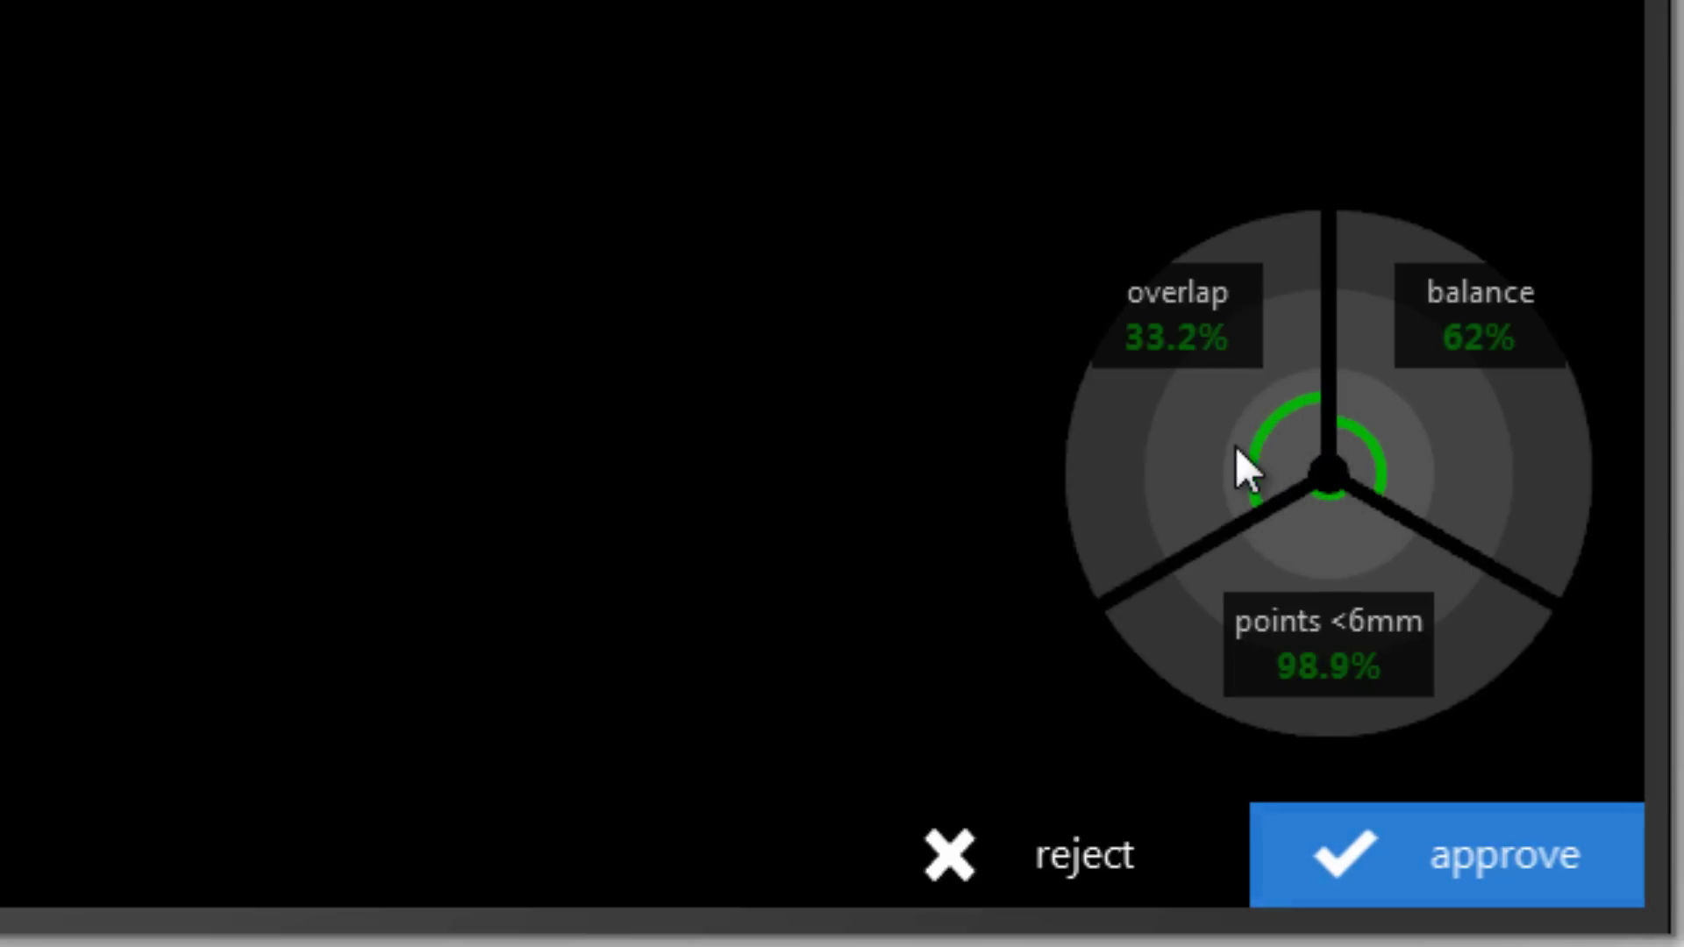
{"action": "mouse_move", "coordinate": [1219, 324]}
{"action": "mouse_move", "coordinate": [1500, 323]}
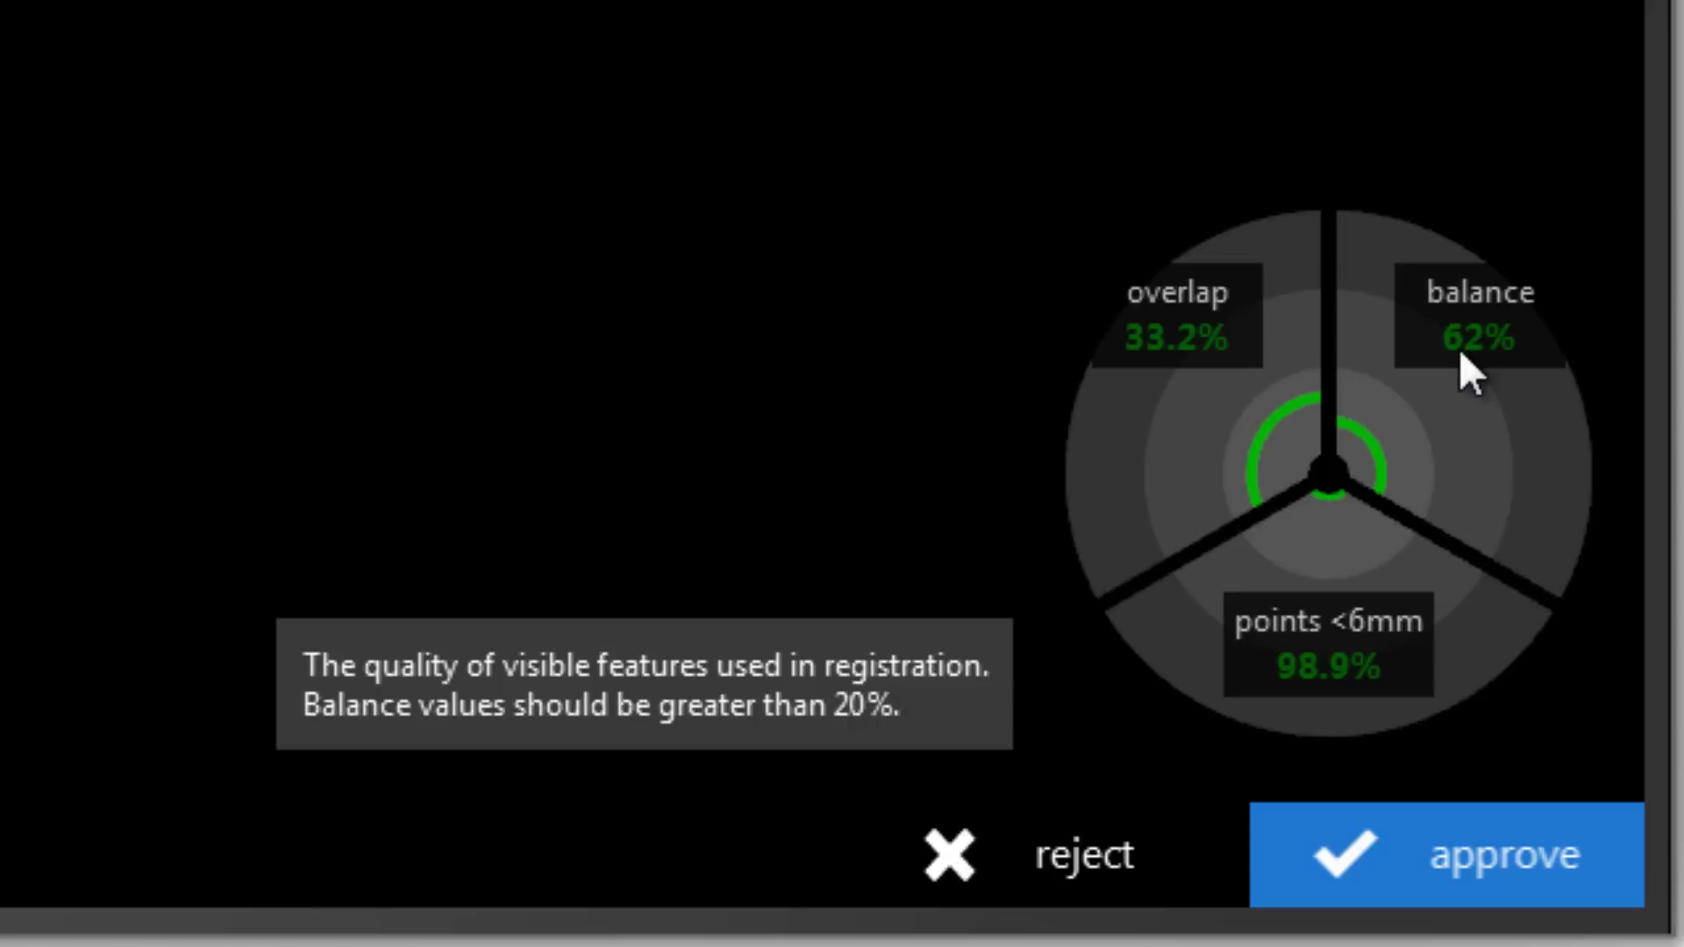
{"action": "mouse_move", "coordinate": [1376, 645]}
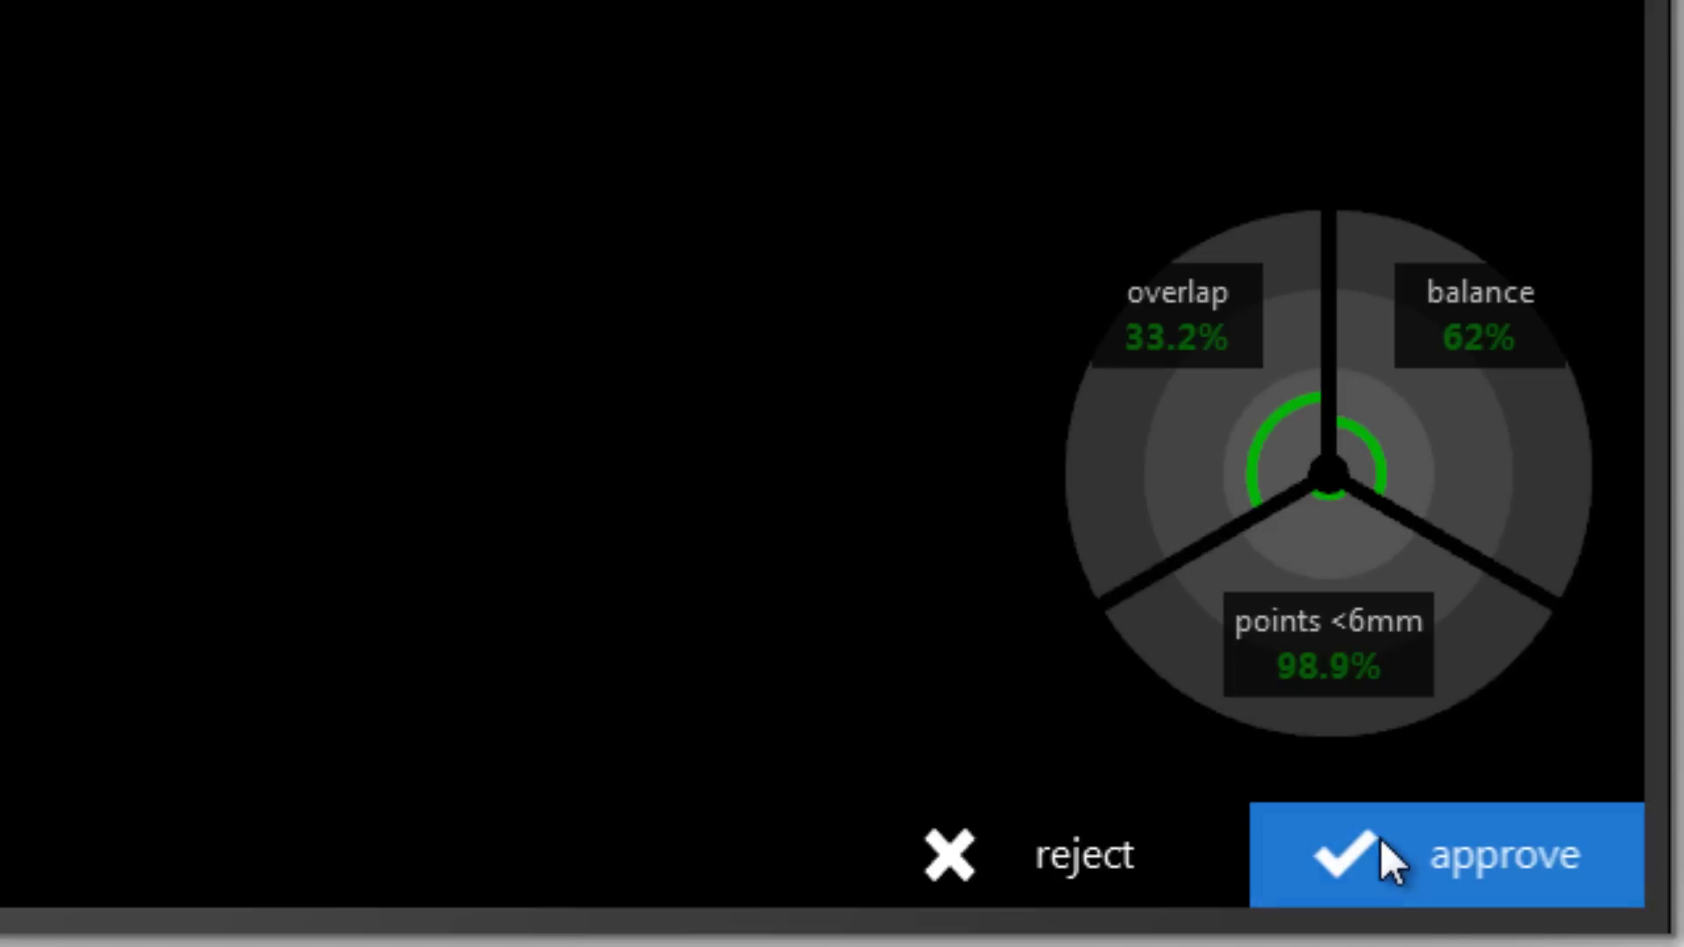
Step: Approve the refined registration of techshop_000 and techshop_001
{"action": "left_click", "coordinate": [1359, 835]}
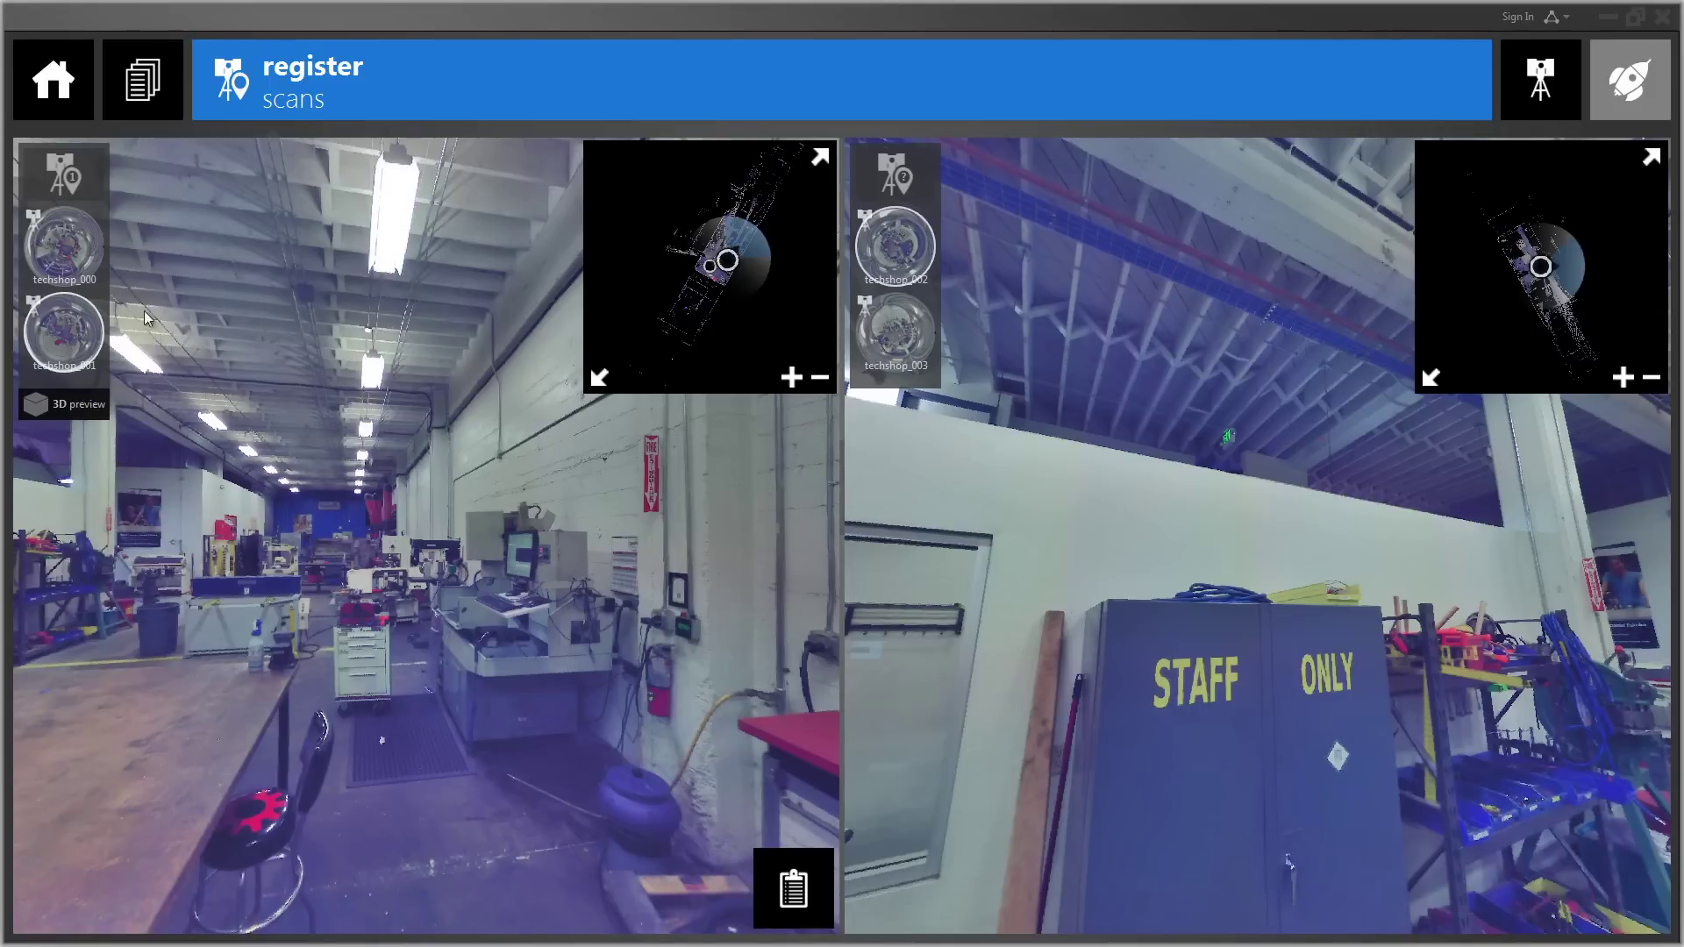
{"action": "mouse_move", "coordinate": [78, 190]}
Step: Place a point on techshop_002, zoom out, and rotate both plan views to near-vertical
{"action": "left_click", "coordinate": [1010, 477]}
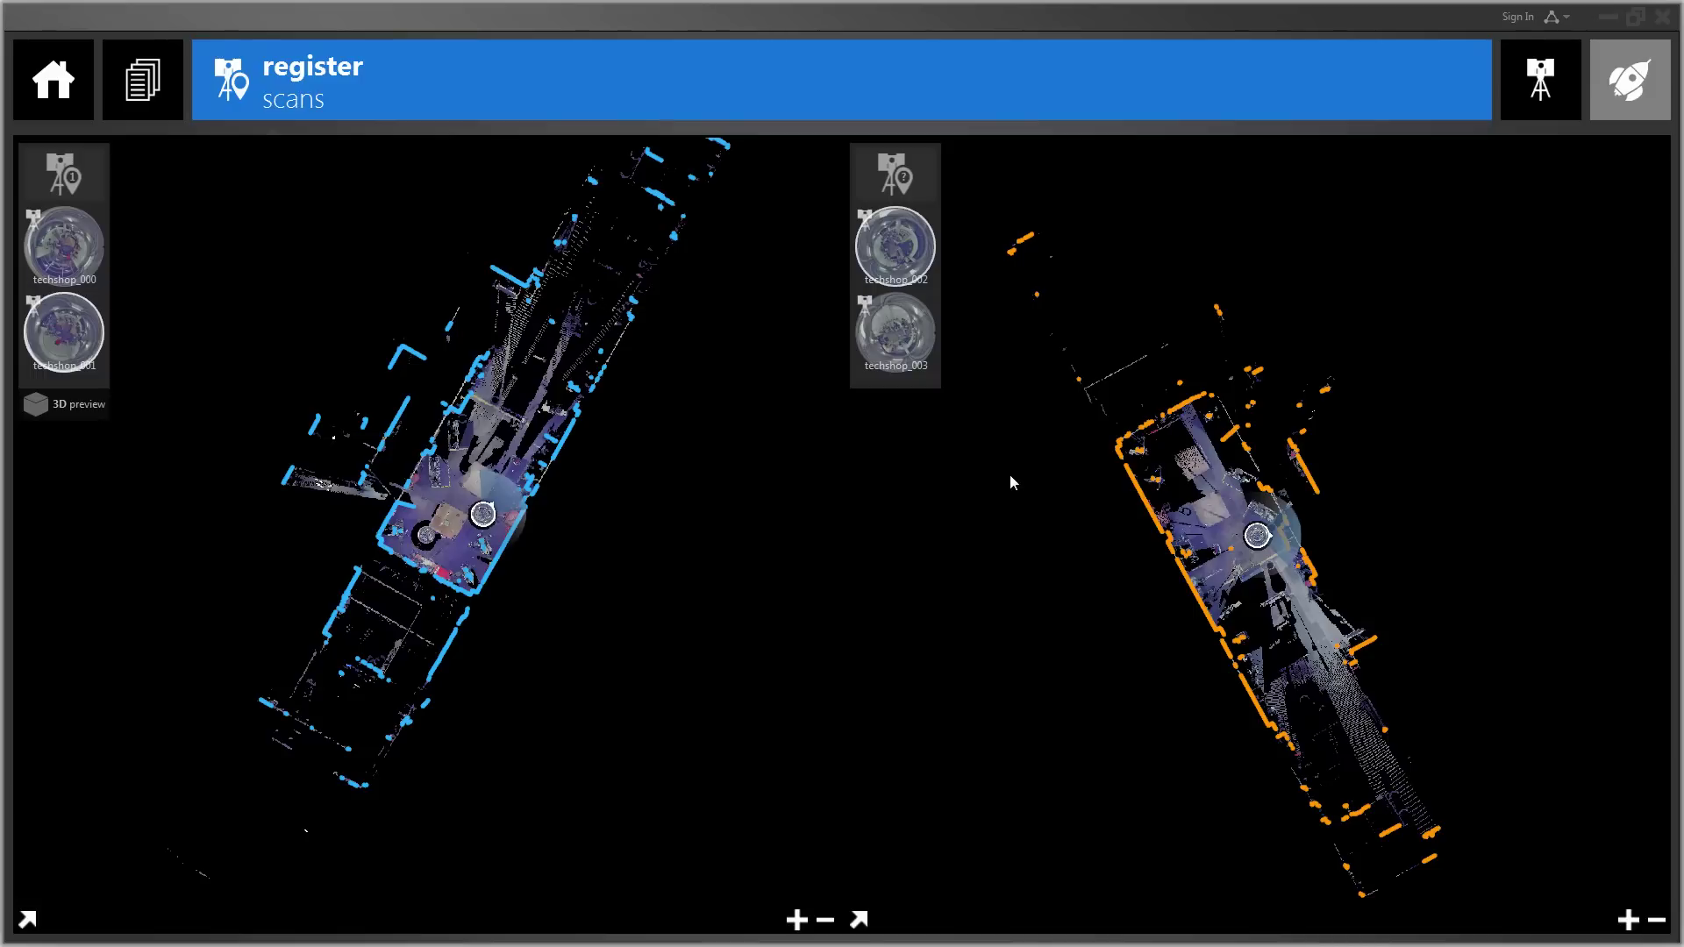
{"action": "scroll", "coordinate": [597, 496], "scroll_direction": "down", "scroll_amount": 3}
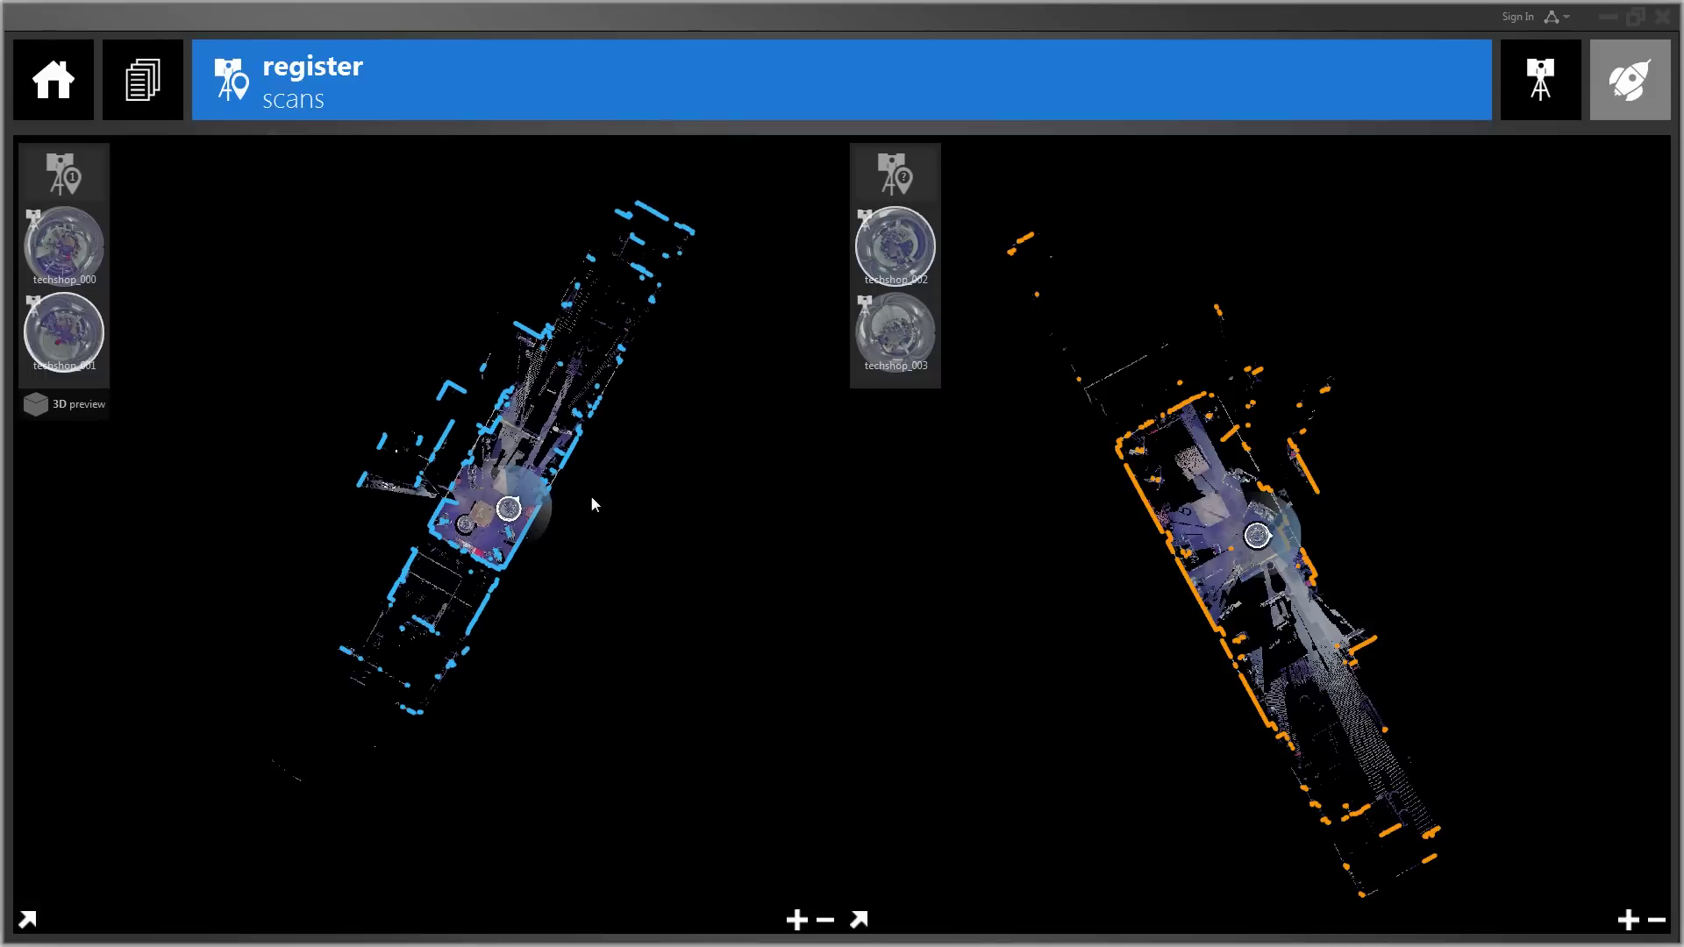
{"action": "scroll", "coordinate": [1553, 509], "scroll_direction": "down", "scroll_amount": 3}
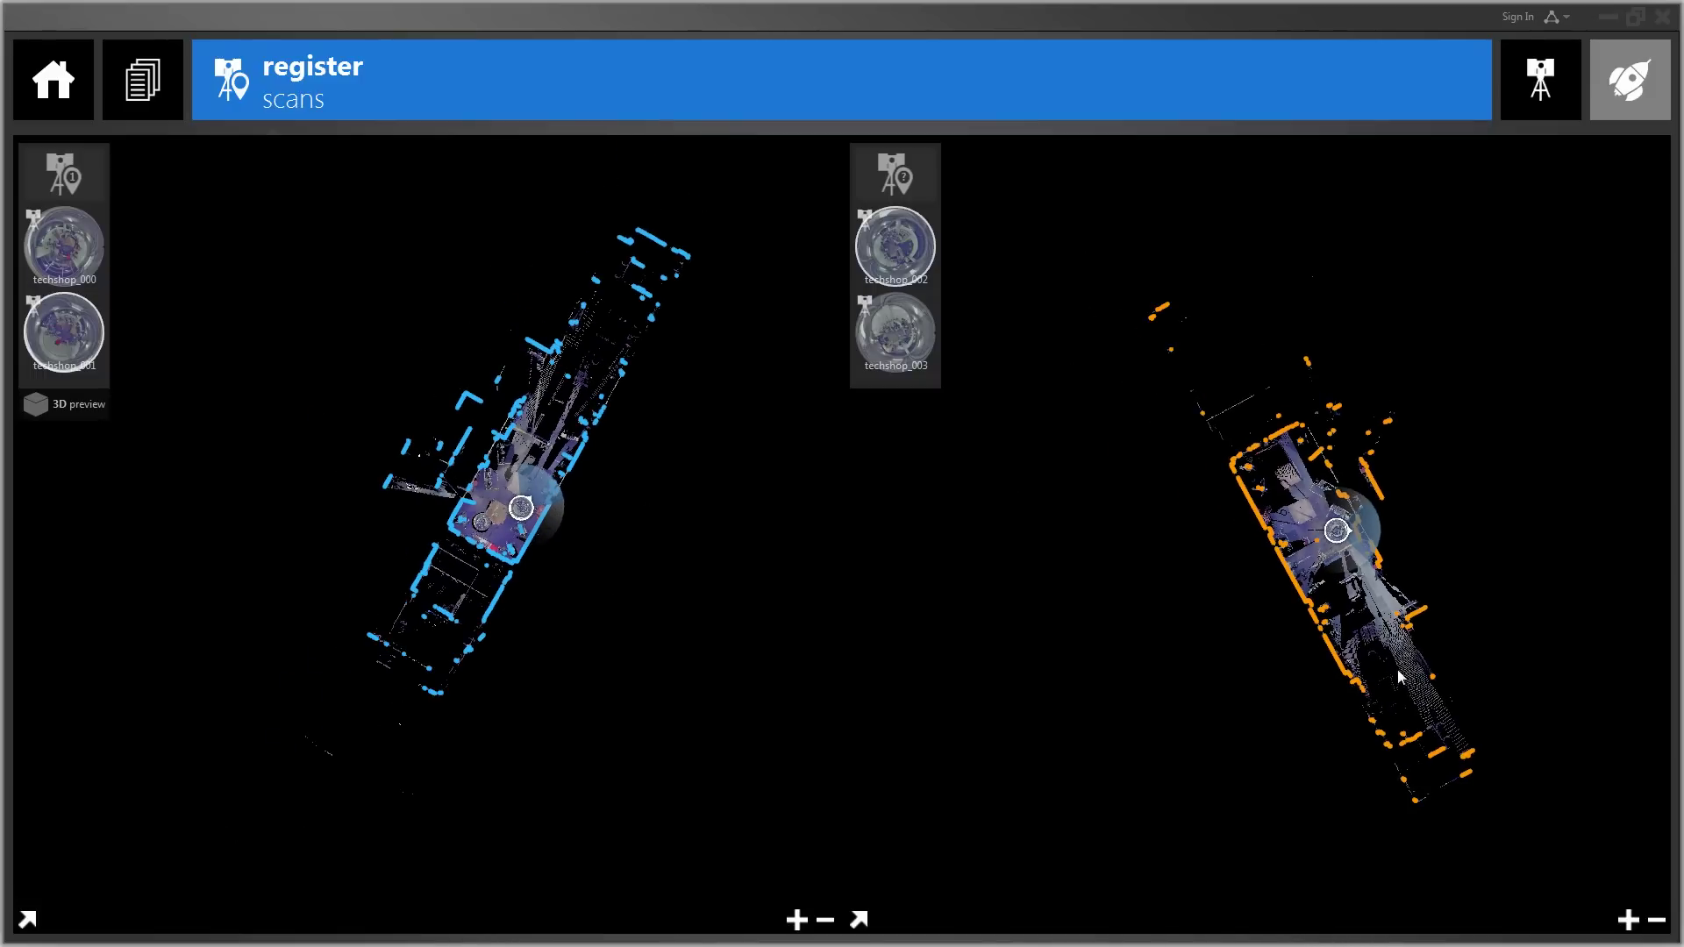
{"action": "left_click_drag", "start_coordinate": [1403, 682], "coordinate": [1346, 377]}
{"action": "left_click_drag", "start_coordinate": [1271, 589], "coordinate": [1261, 532]}
{"action": "left_click_drag", "start_coordinate": [399, 630], "coordinate": [545, 602]}
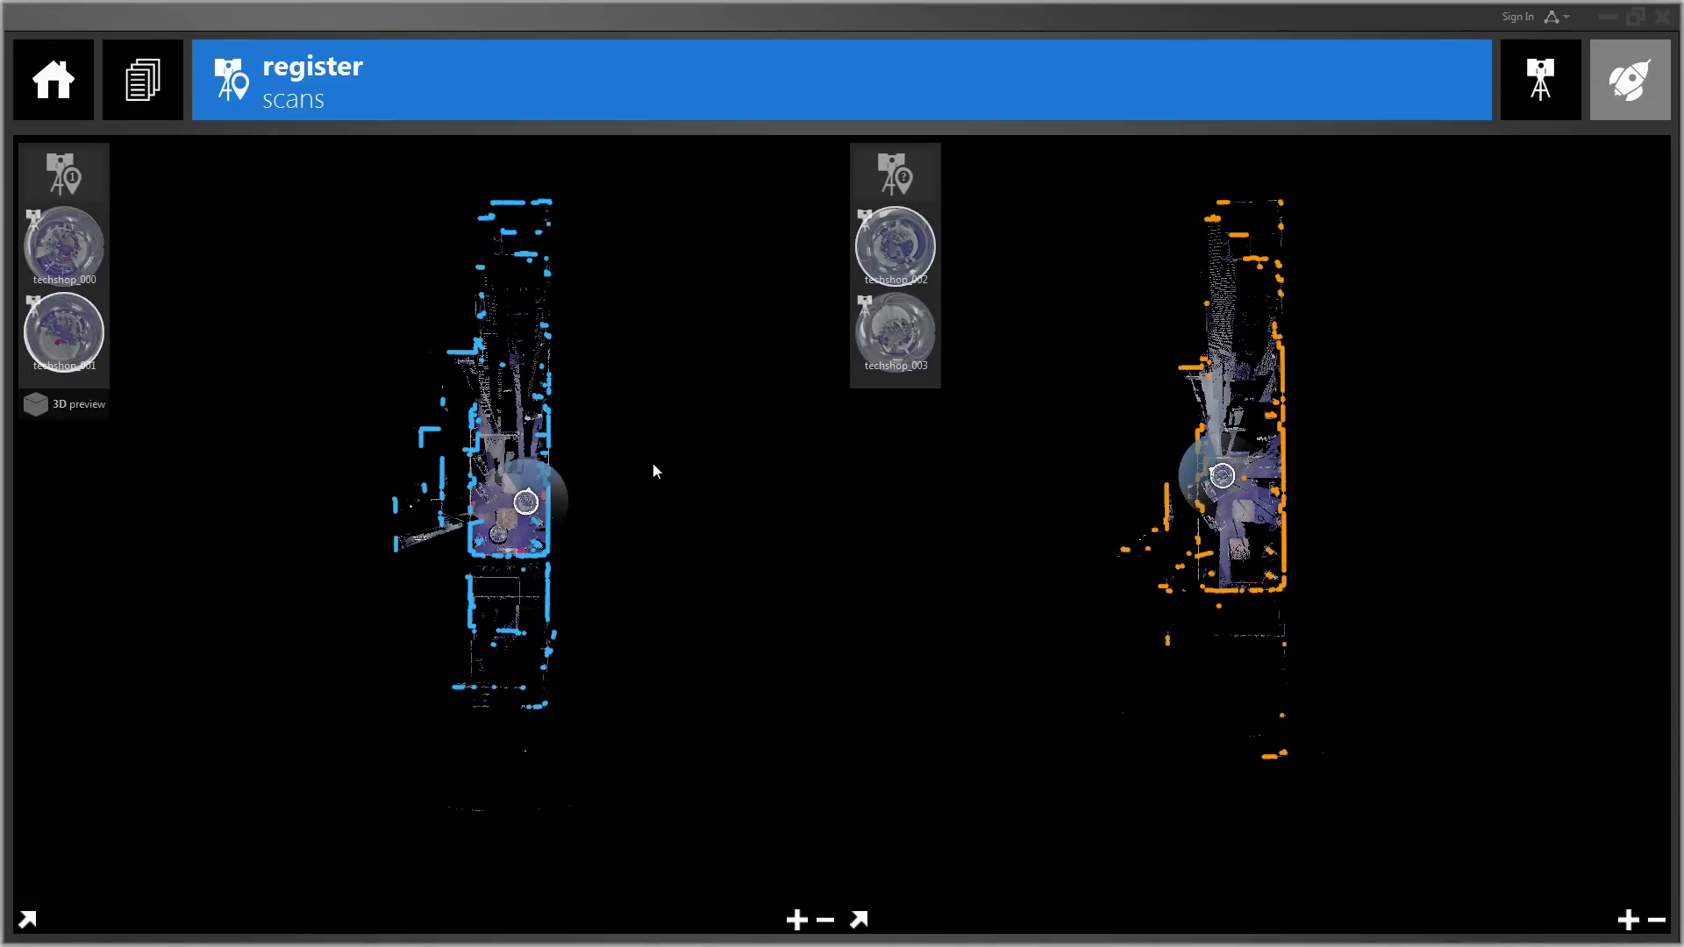
Step: Zoom in and pick a first matching point pair between the merged group and techshop_002
{"action": "scroll", "coordinate": [483, 364], "scroll_direction": "up", "scroll_amount": 5}
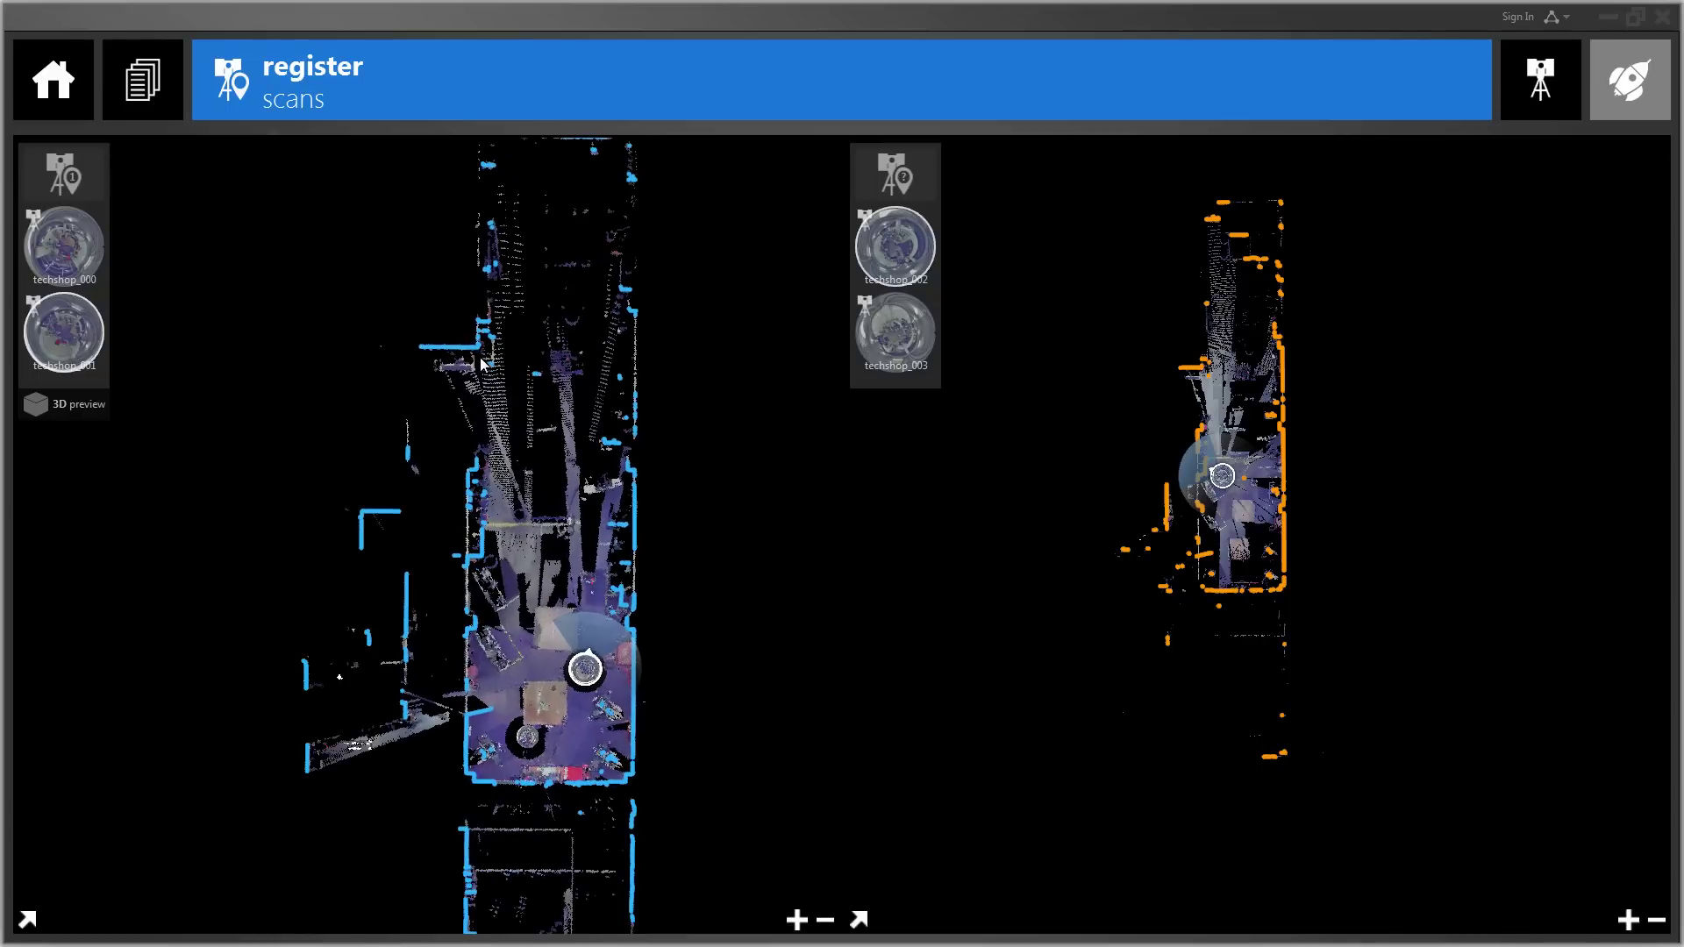
{"action": "scroll", "coordinate": [483, 364], "scroll_direction": "up", "scroll_amount": 2}
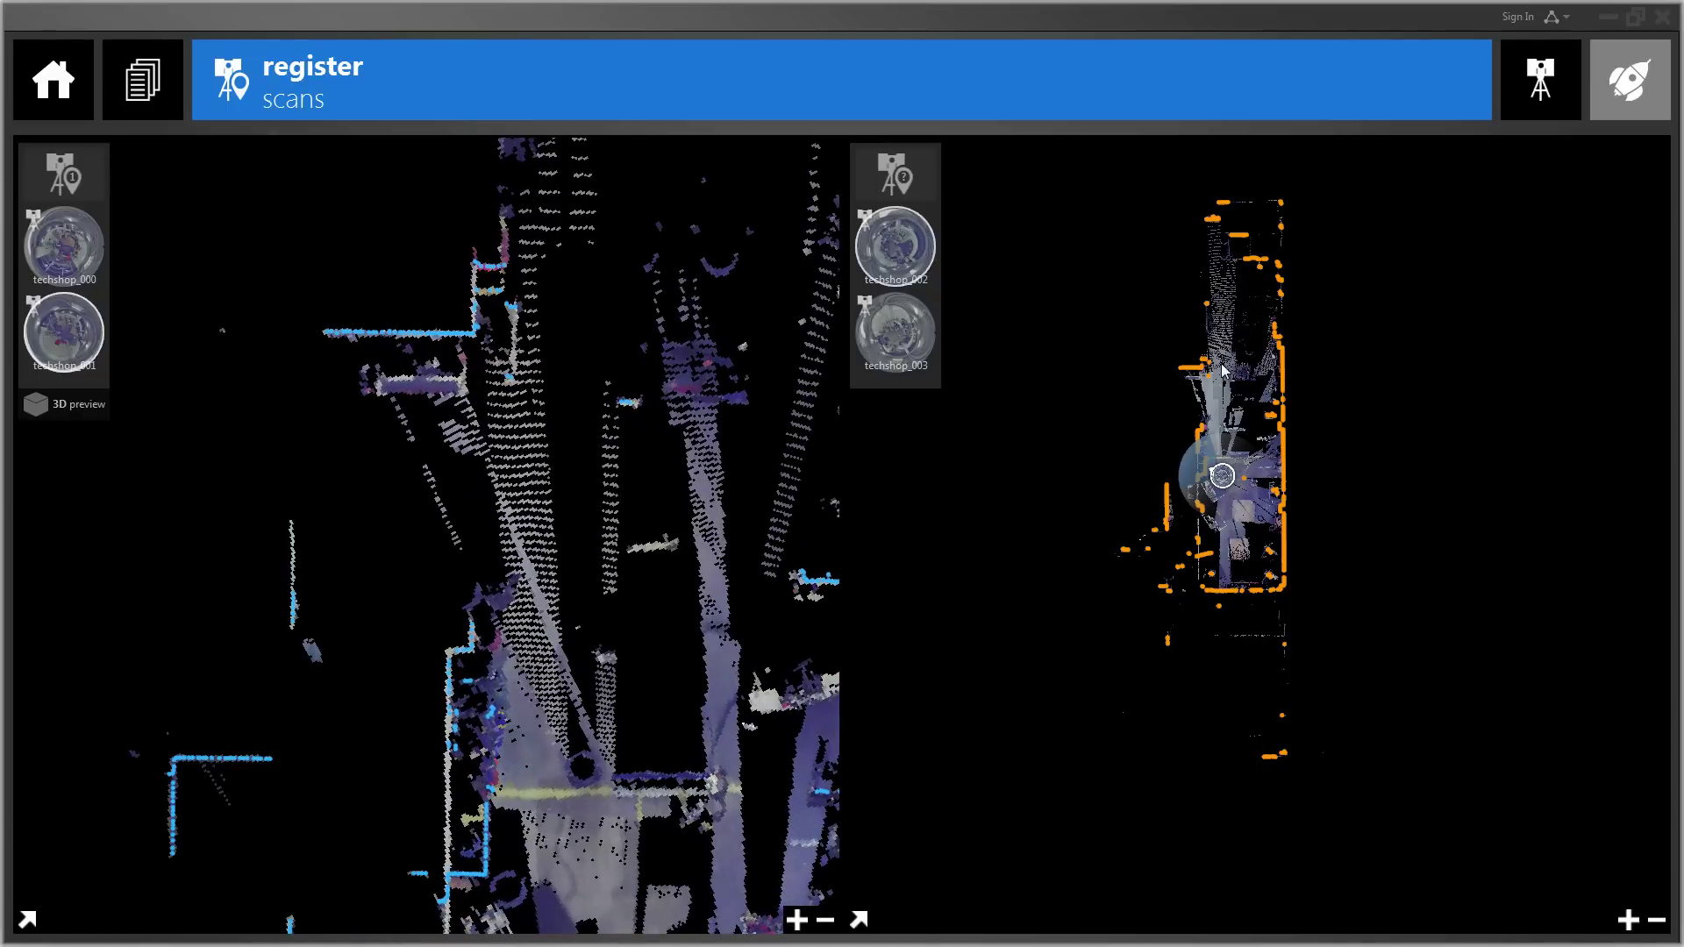
{"action": "scroll", "coordinate": [1207, 382], "scroll_direction": "up", "scroll_amount": 2}
{"action": "scroll", "coordinate": [1206, 381], "scroll_direction": "up", "scroll_amount": 4}
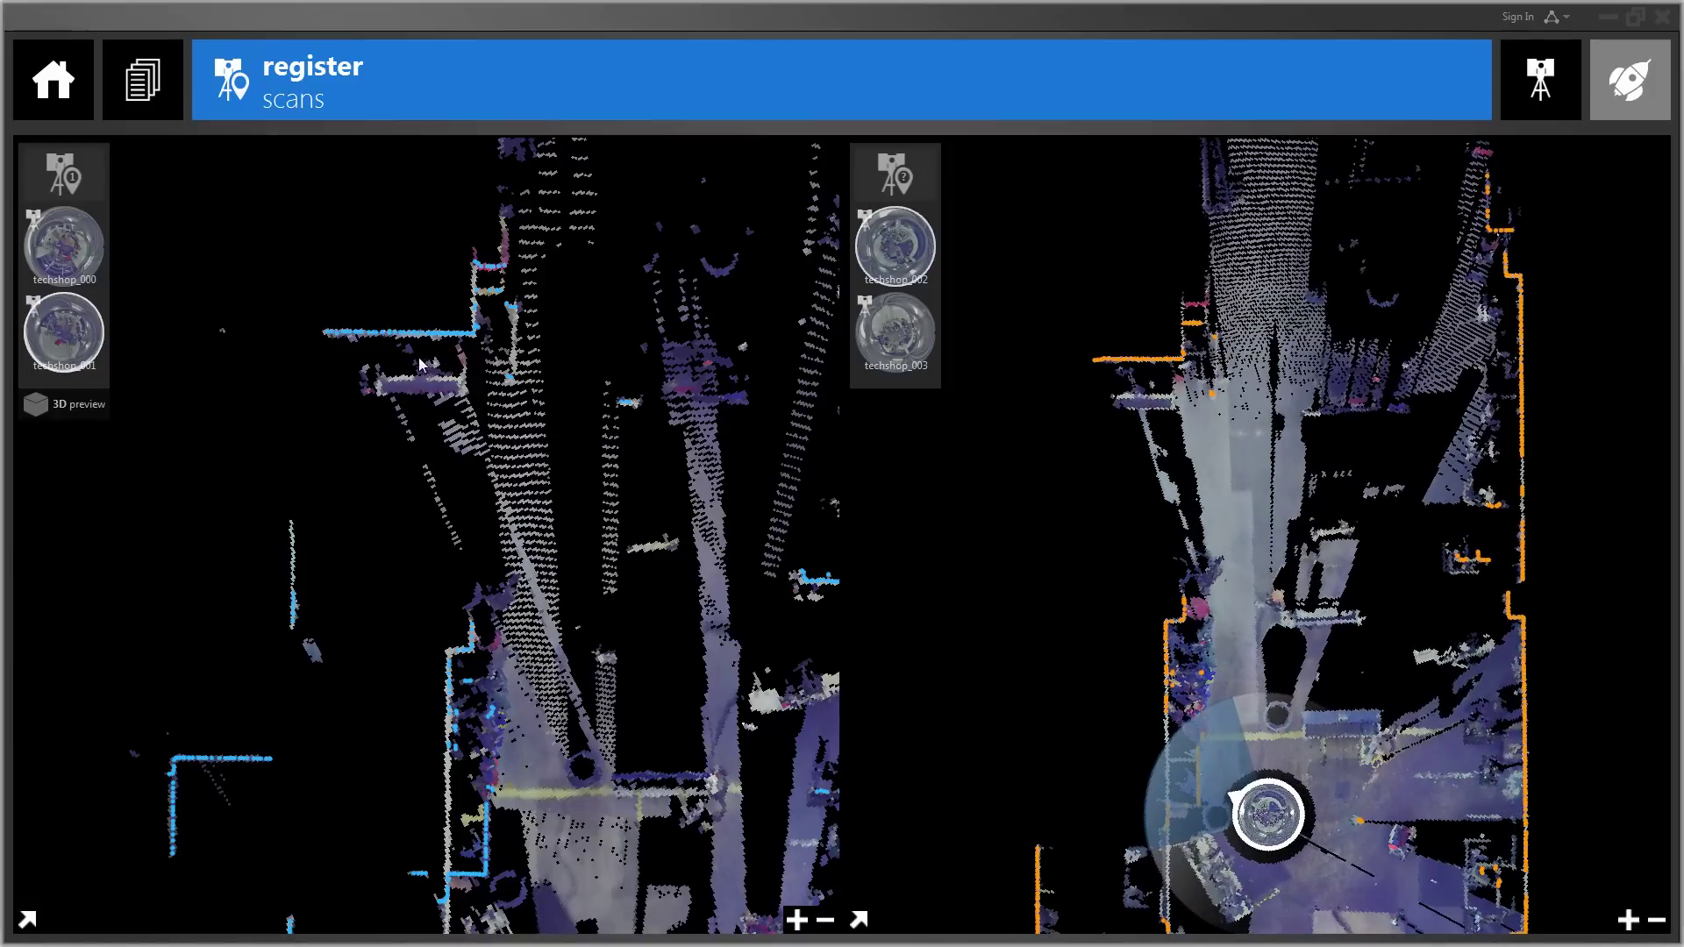
{"action": "left_click", "coordinate": [471, 333]}
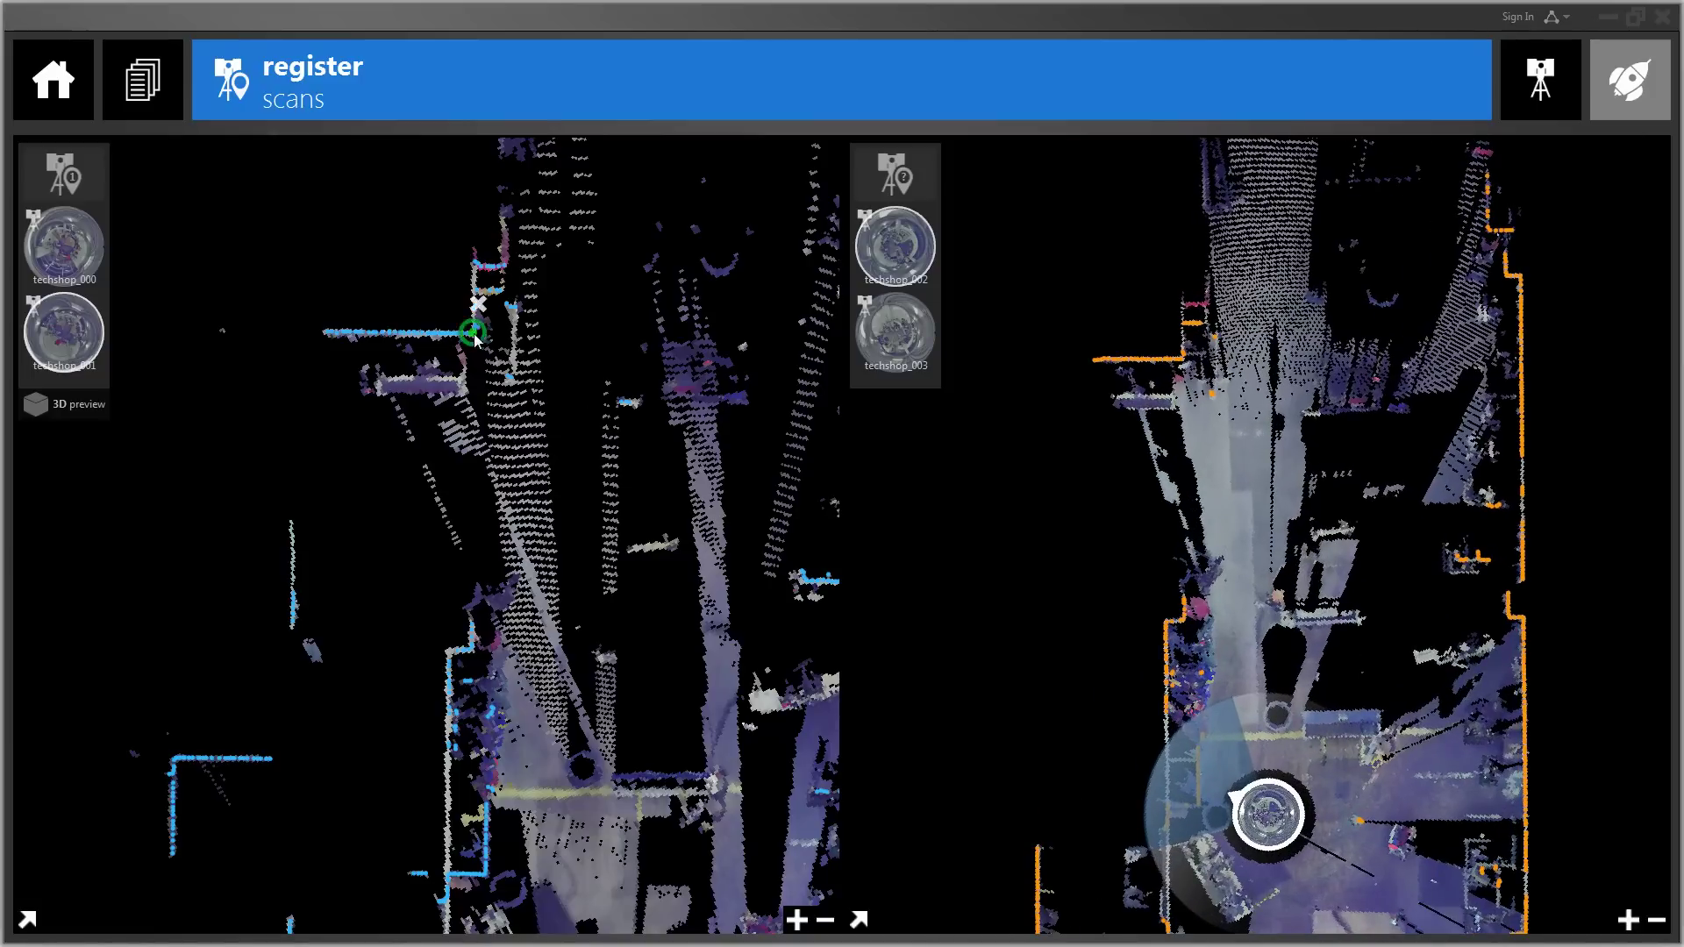
{"action": "left_click", "coordinate": [1181, 359]}
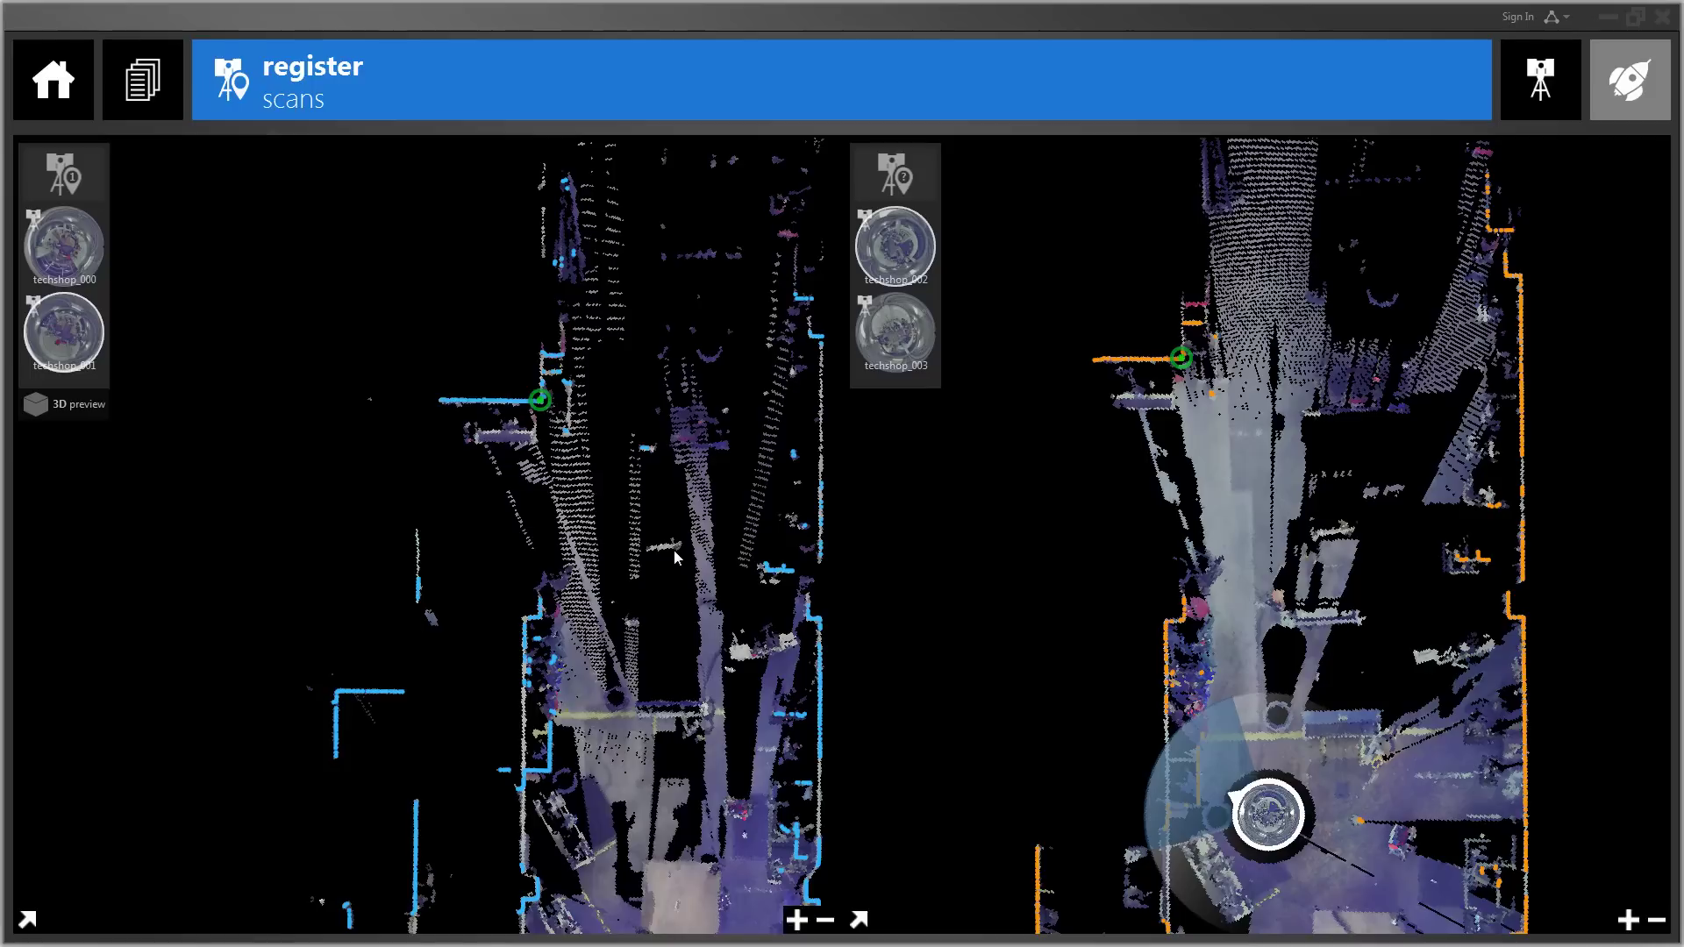
Step: Reframe both plan views and pick a matching corner pair to bring up coarse alignment
{"action": "scroll", "coordinate": [667, 561], "scroll_direction": "down", "scroll_amount": 3}
{"action": "left_click_drag", "start_coordinate": [669, 646], "coordinate": [596, 483]}
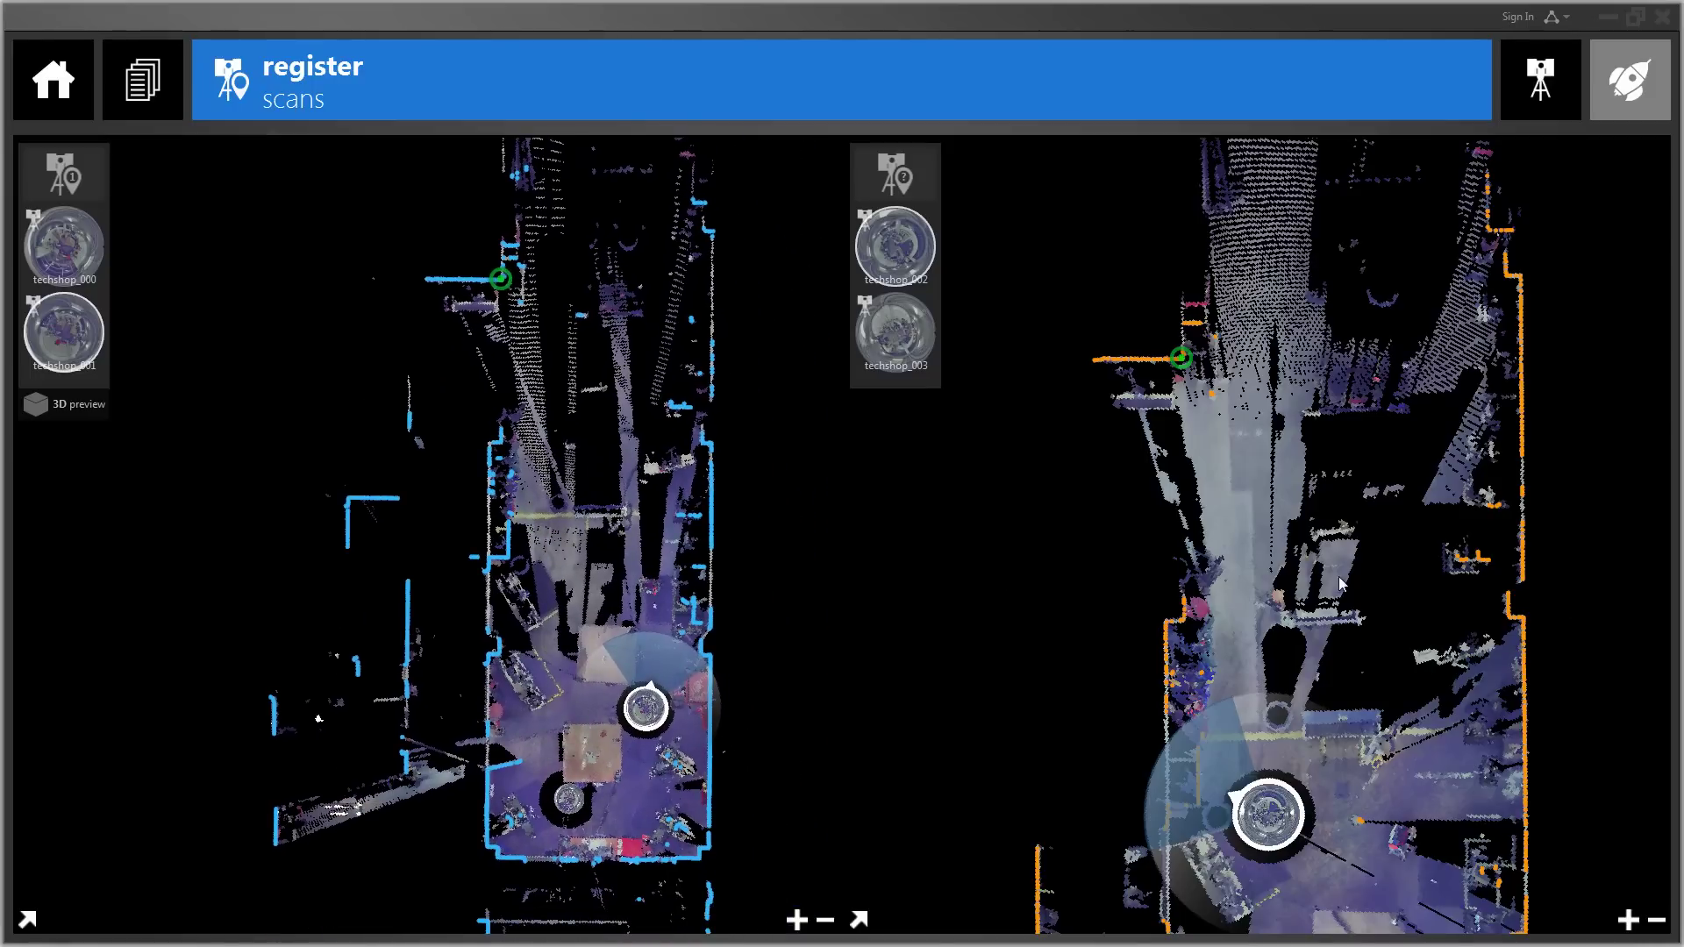
{"action": "scroll", "coordinate": [1340, 583], "scroll_direction": "down", "scroll_amount": 1}
{"action": "left_click_drag", "start_coordinate": [1397, 681], "coordinate": [1282, 379]}
{"action": "left_click_drag", "start_coordinate": [1304, 648], "coordinate": [1291, 620]}
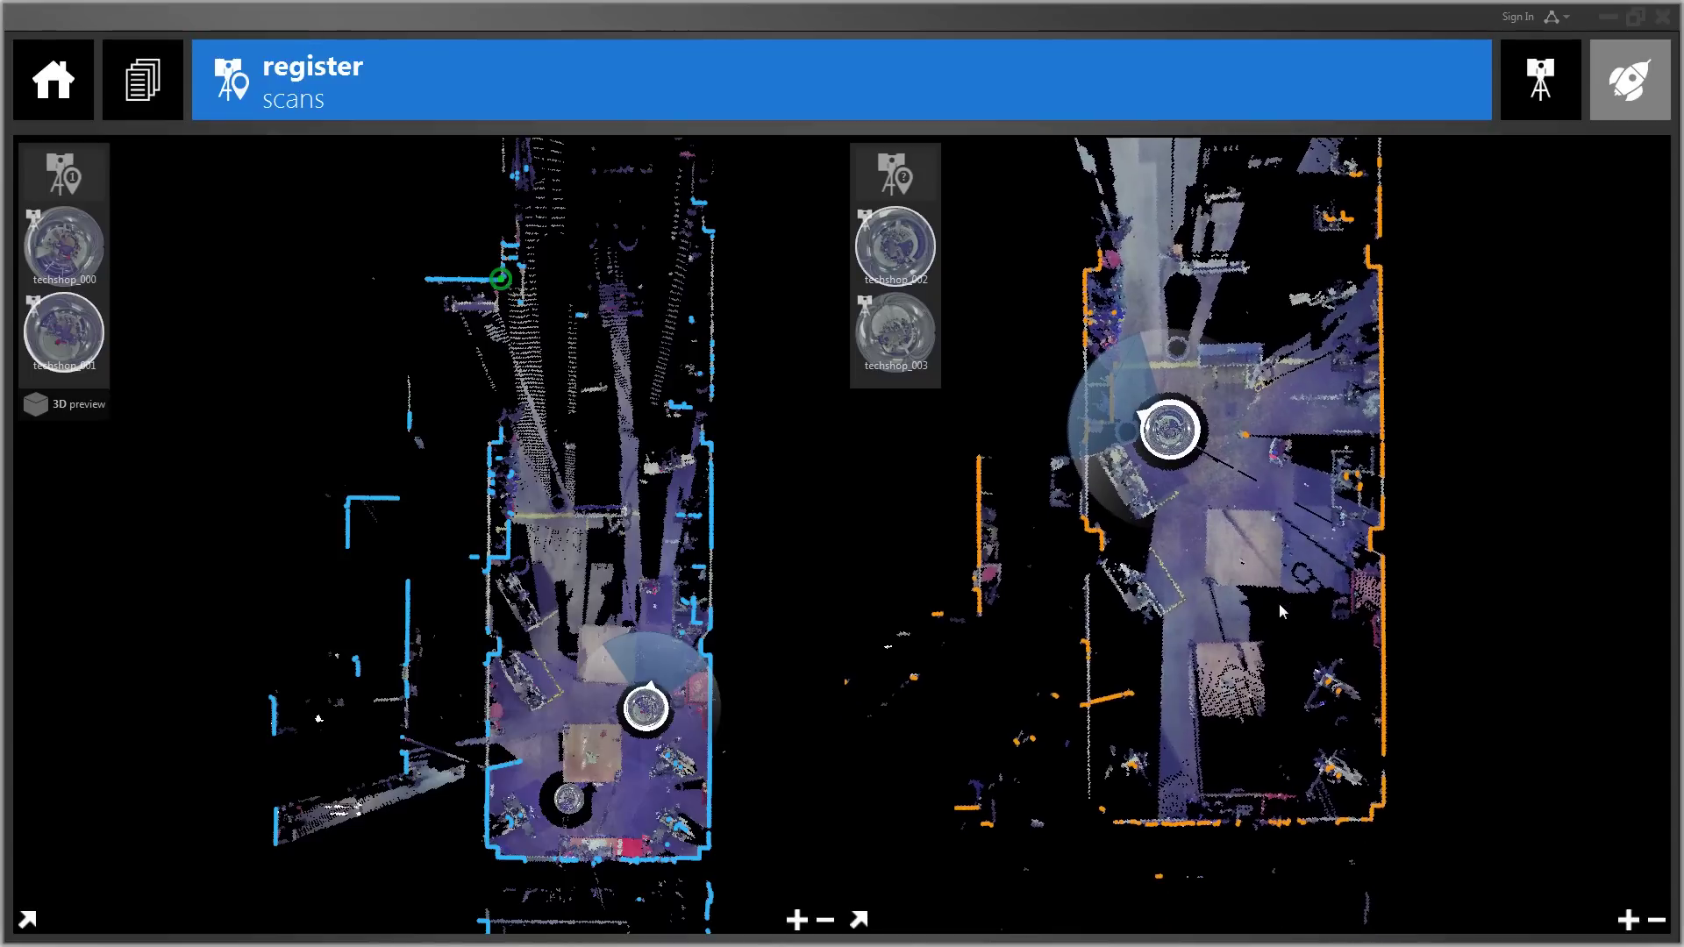
{"action": "left_click", "coordinate": [701, 849]}
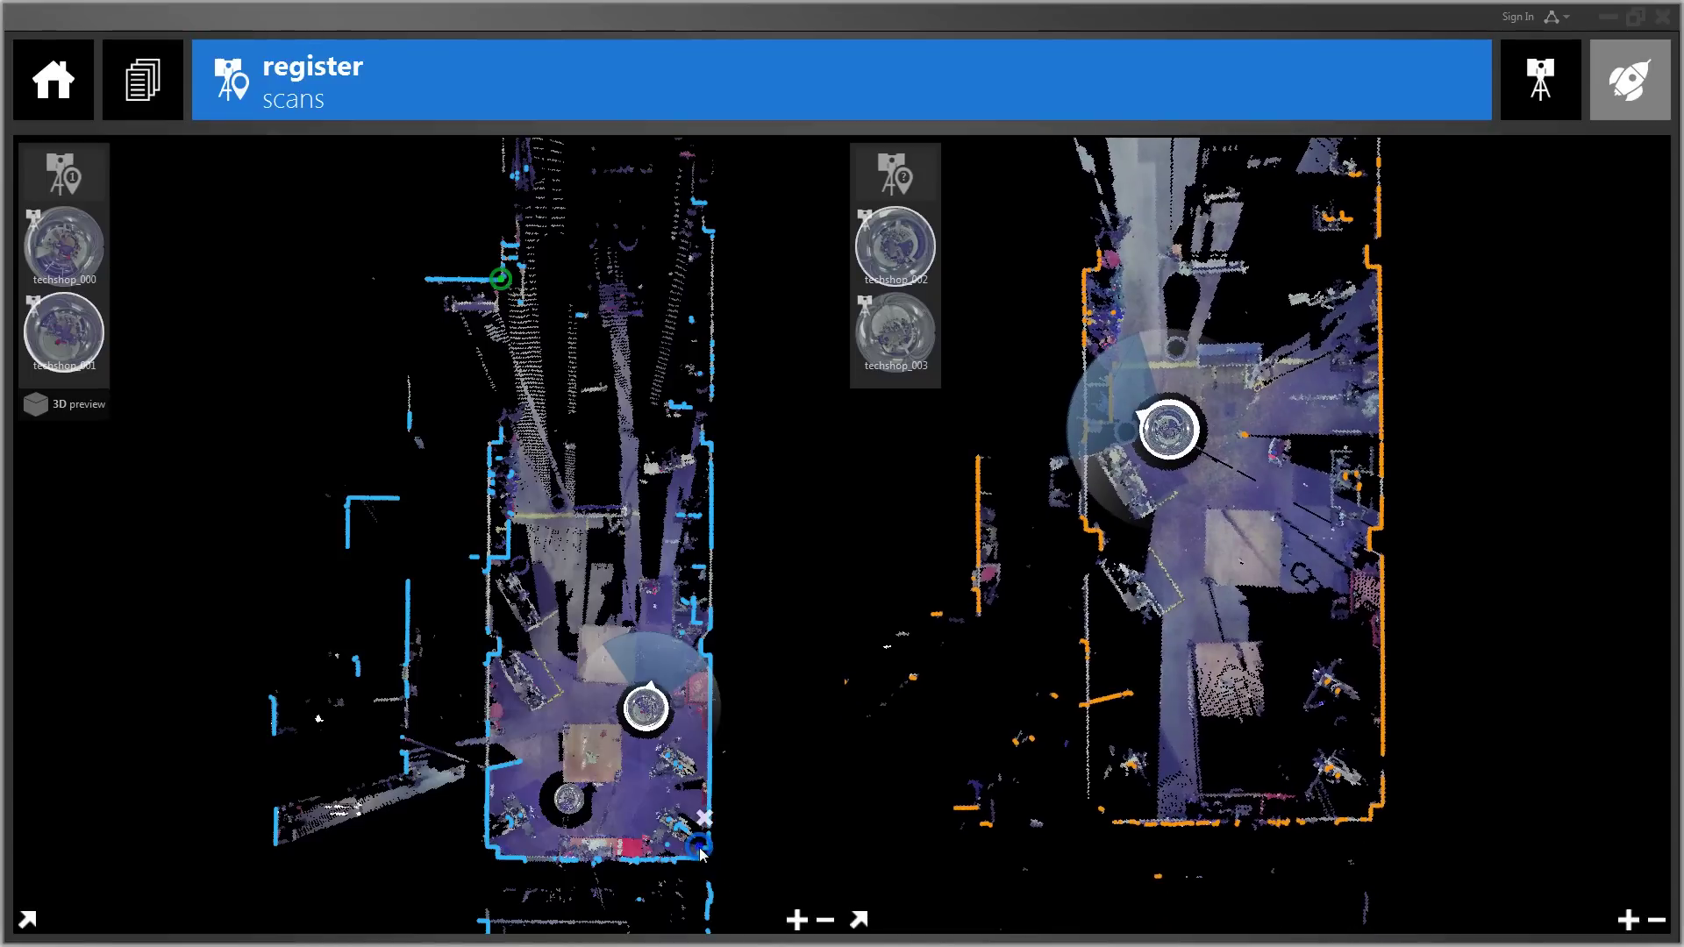
{"action": "left_click", "coordinate": [1374, 805]}
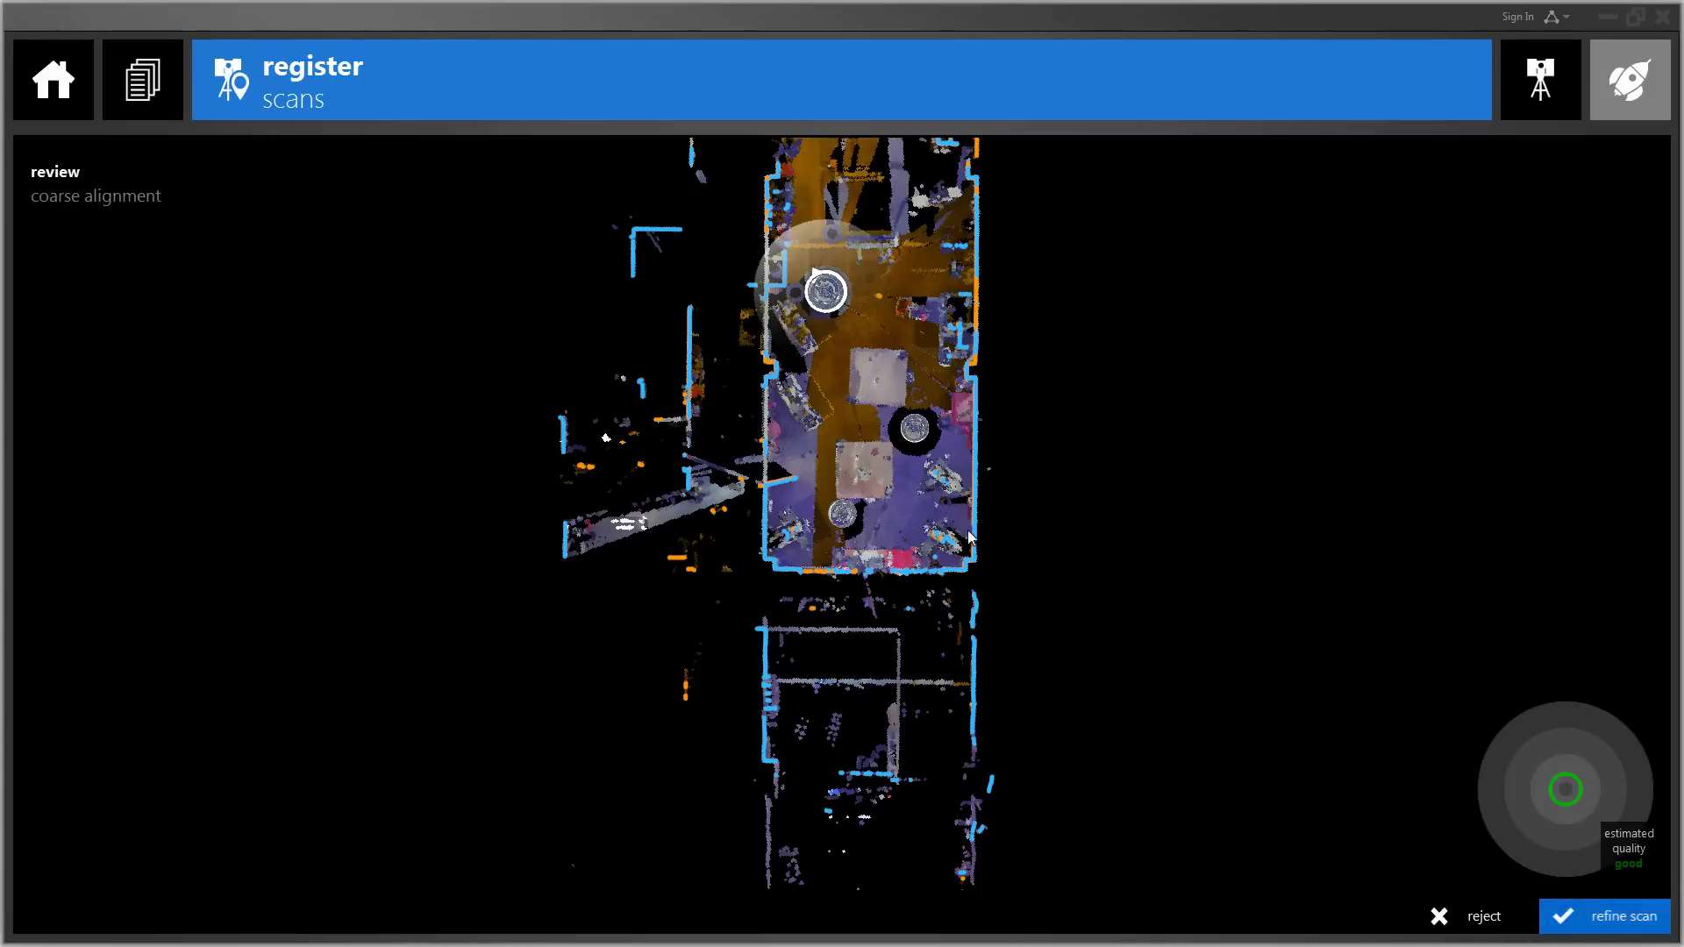
Step: Zoom out to review techshop_002's coarse alignment, then accept it for refinement
{"action": "scroll", "coordinate": [962, 548], "scroll_direction": "down", "scroll_amount": 2}
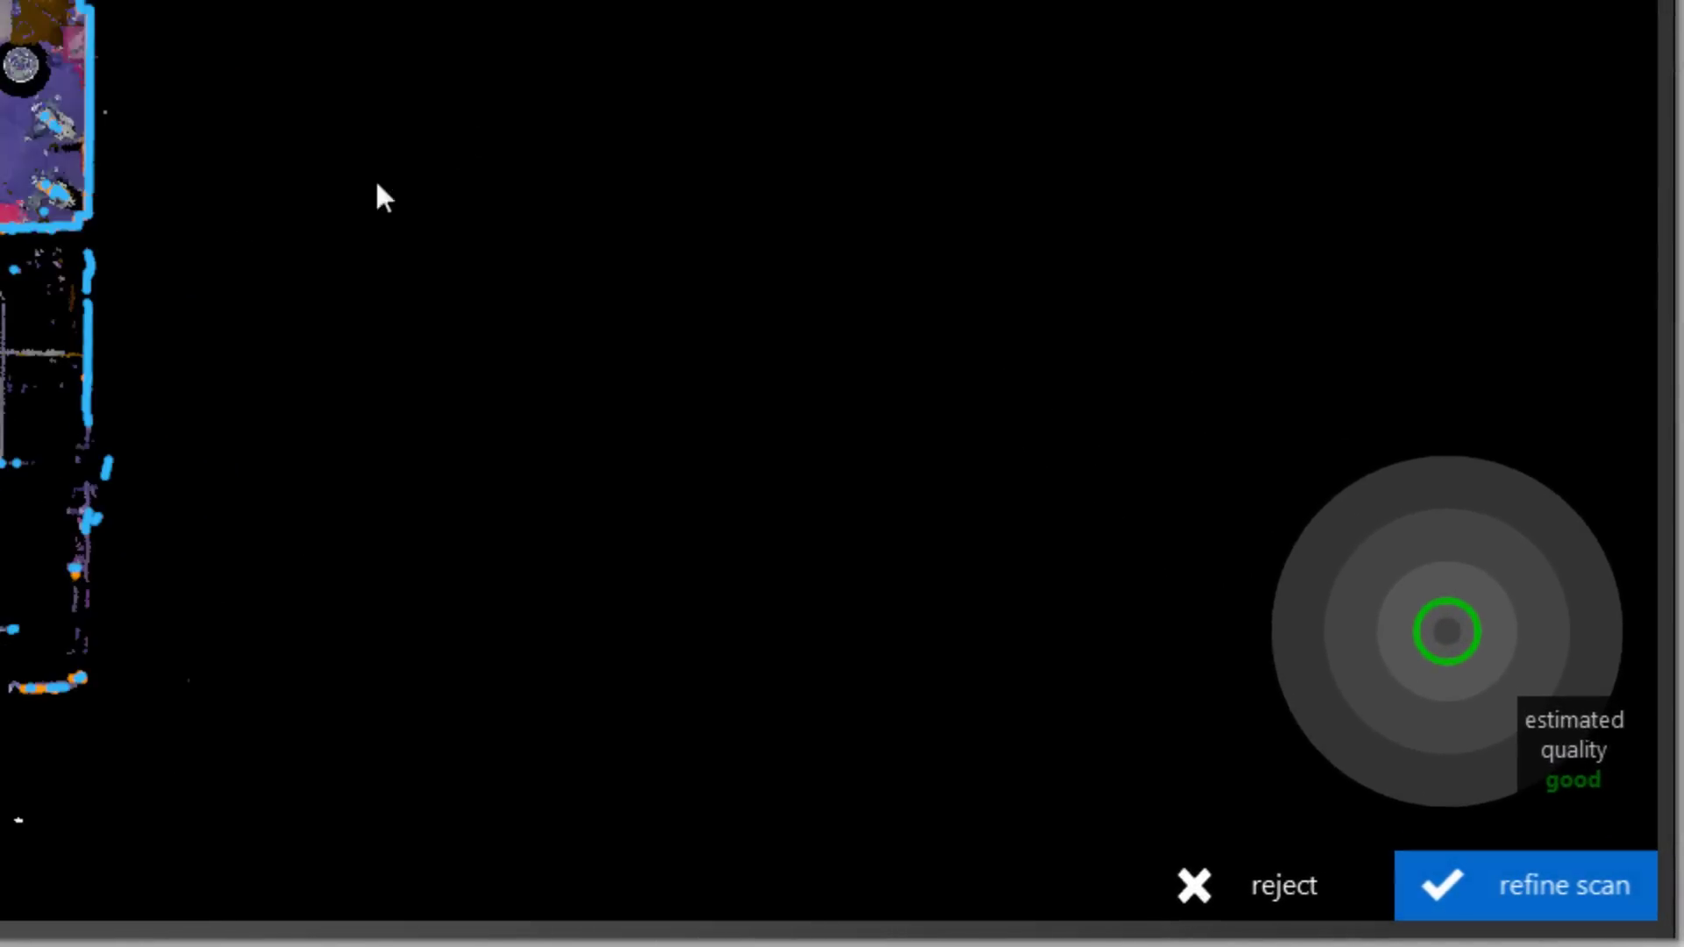
{"action": "left_click", "coordinate": [1425, 872]}
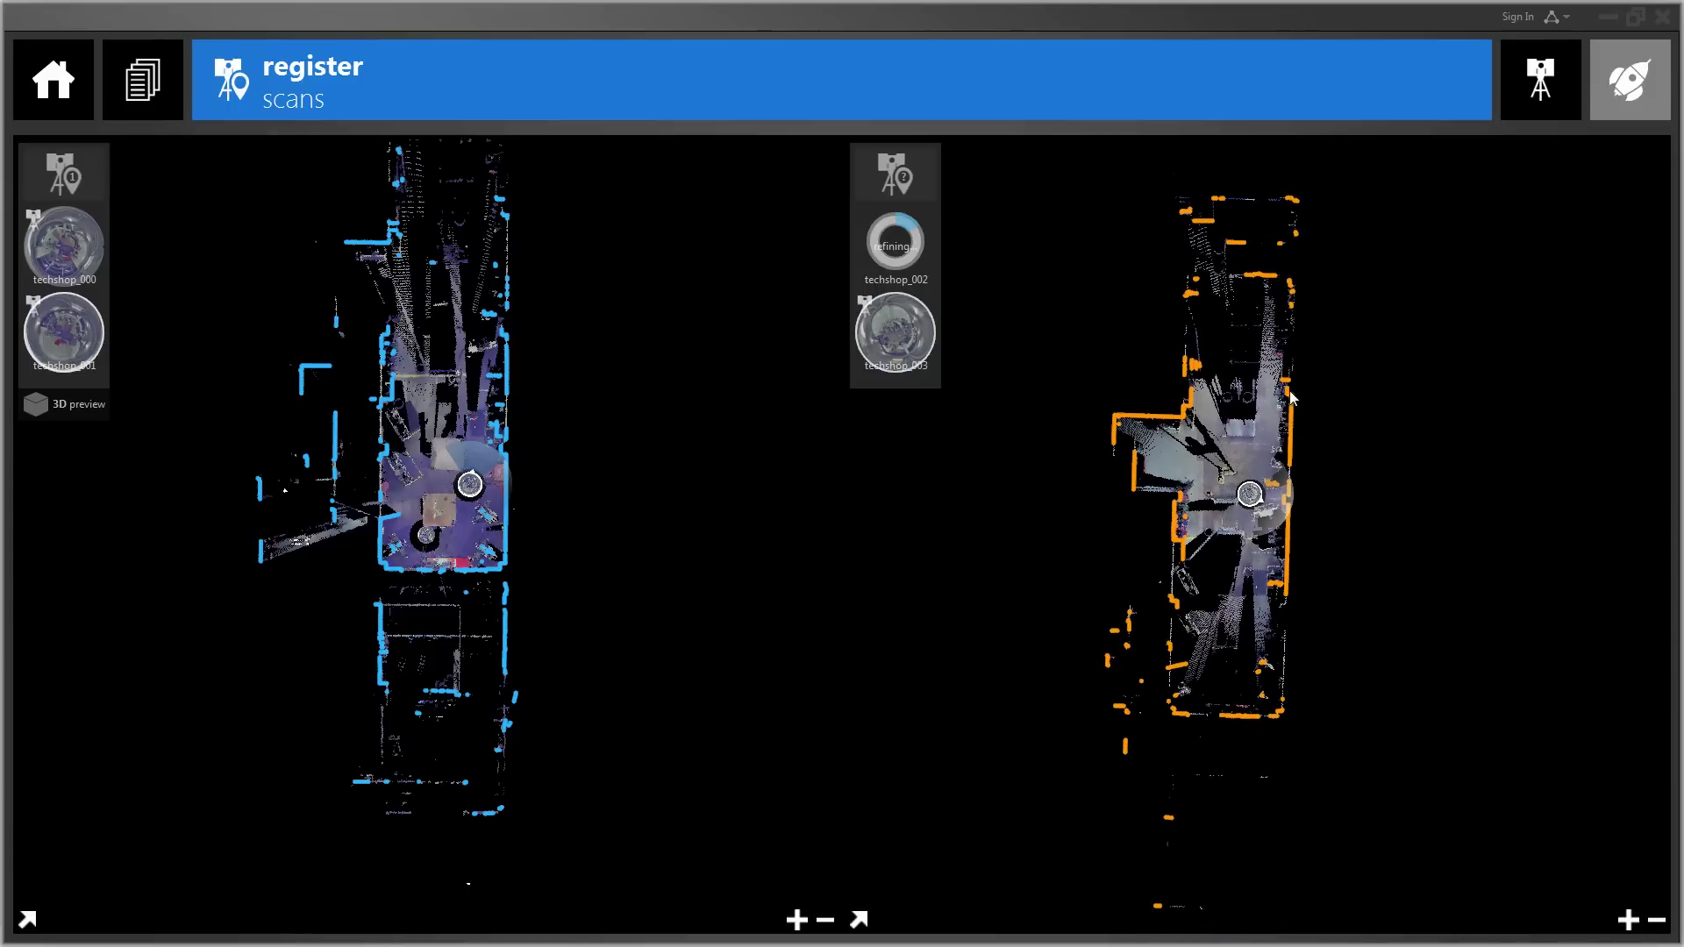
Step: Mark three matching points on the orange techshop_002 scan, reaching 34.3% overlap, 72% balance
{"action": "left_click", "coordinate": [1287, 394]}
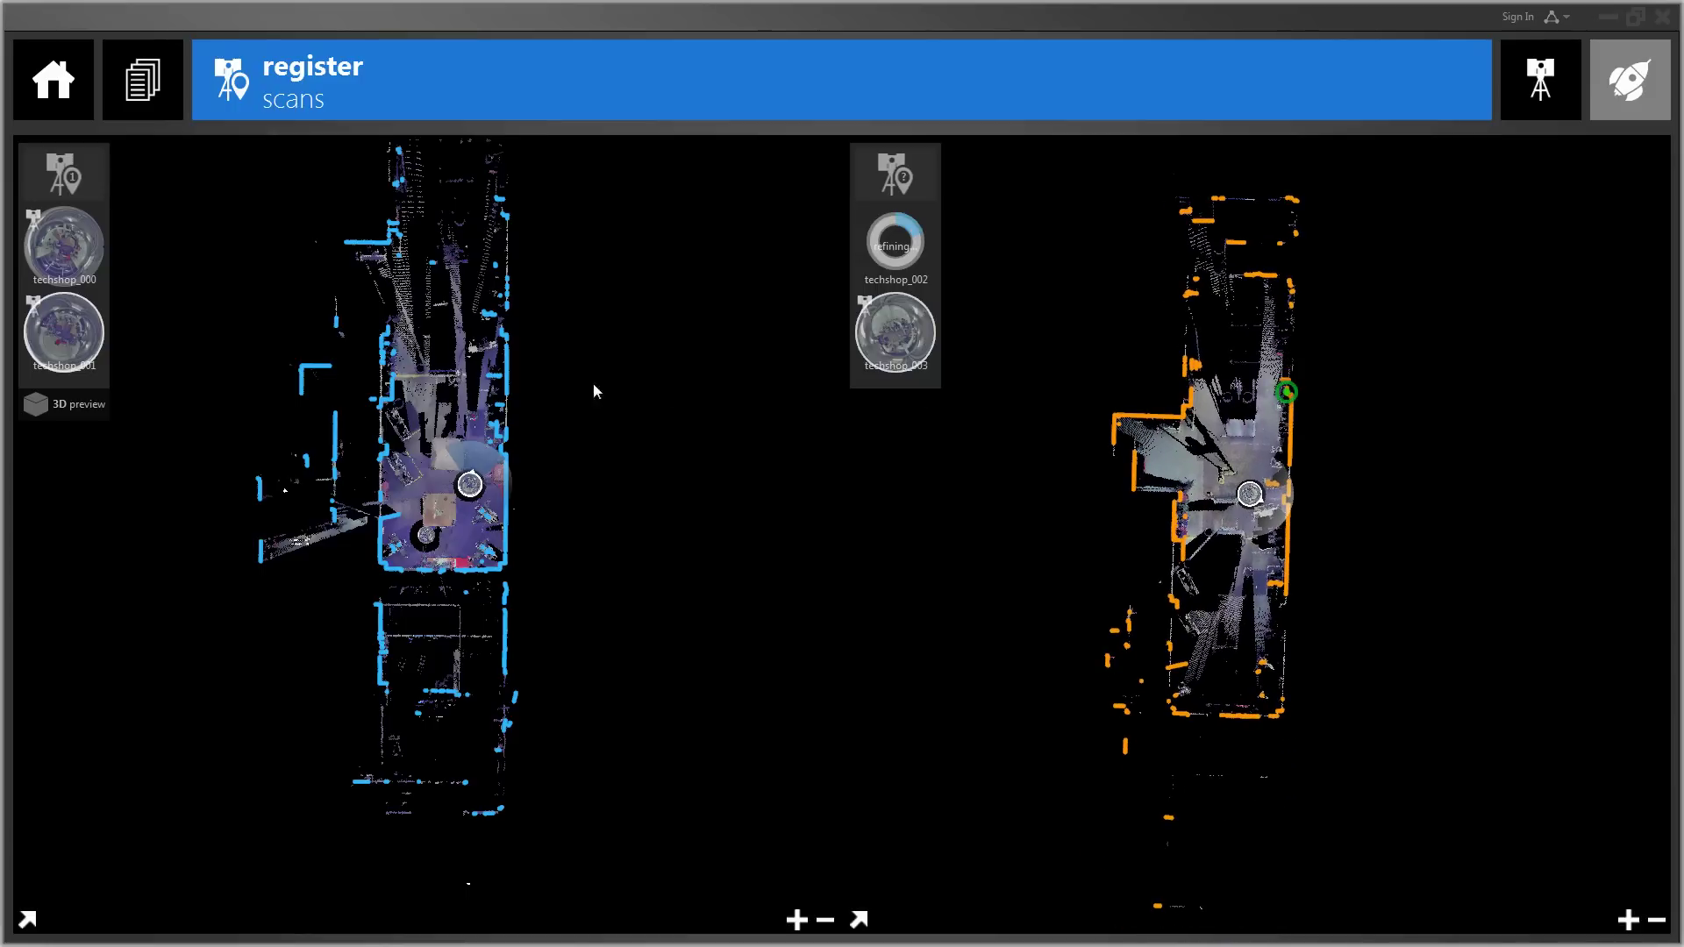
{"action": "left_click", "coordinate": [501, 333]}
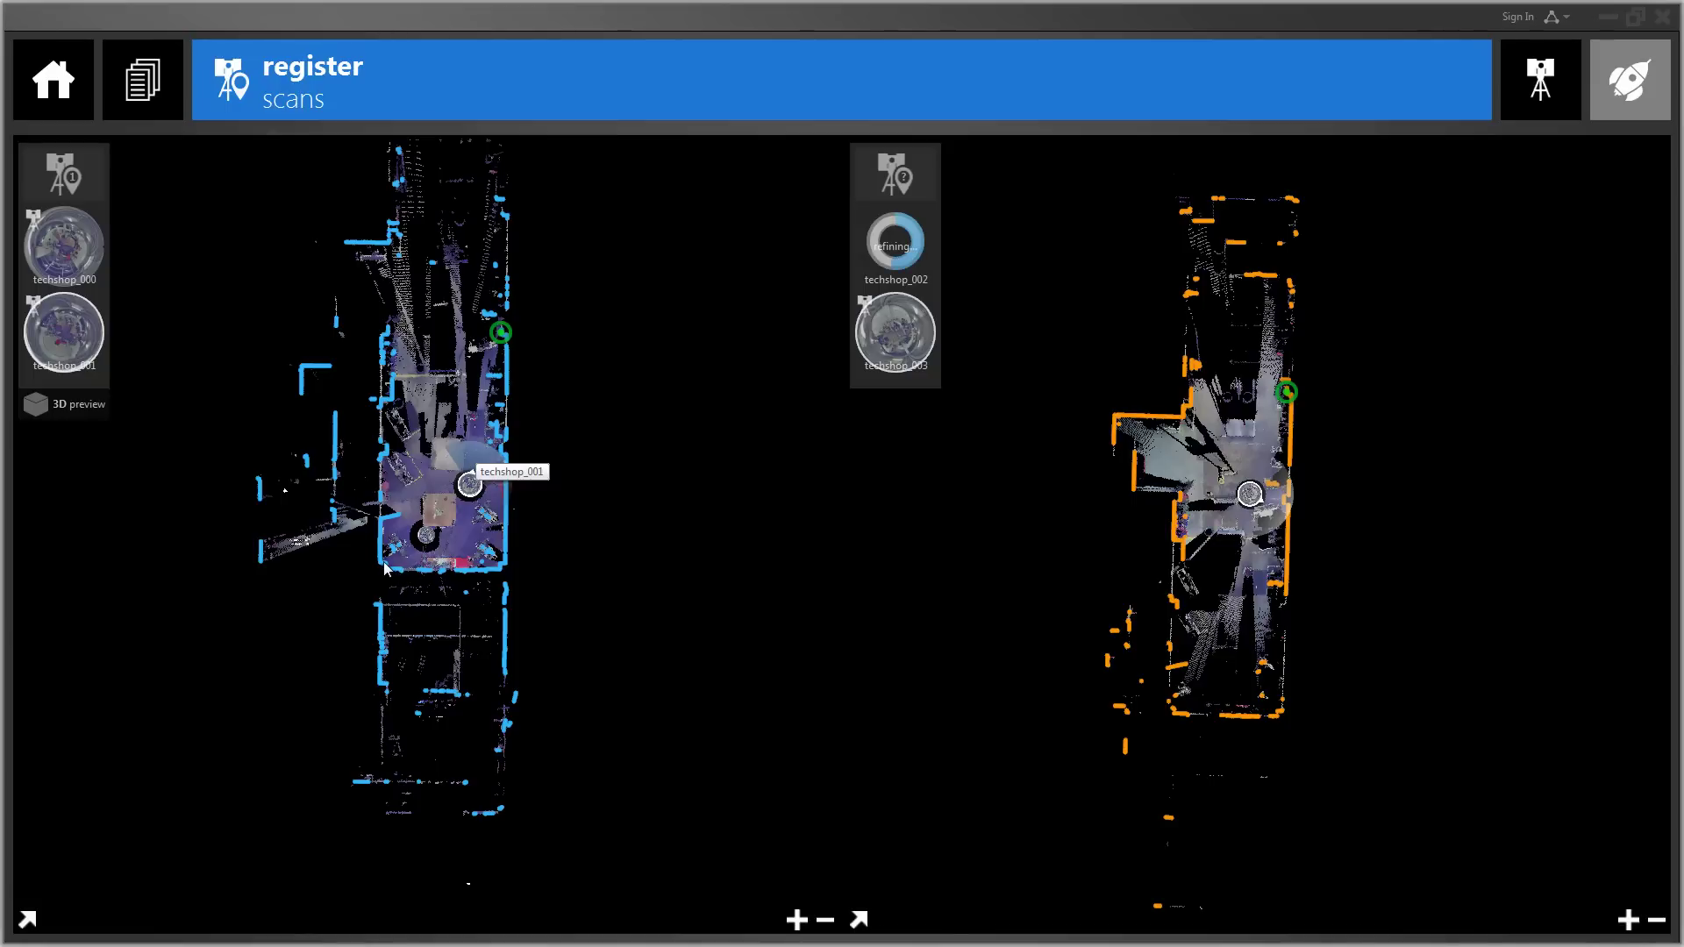
{"action": "left_click", "coordinate": [1174, 710]}
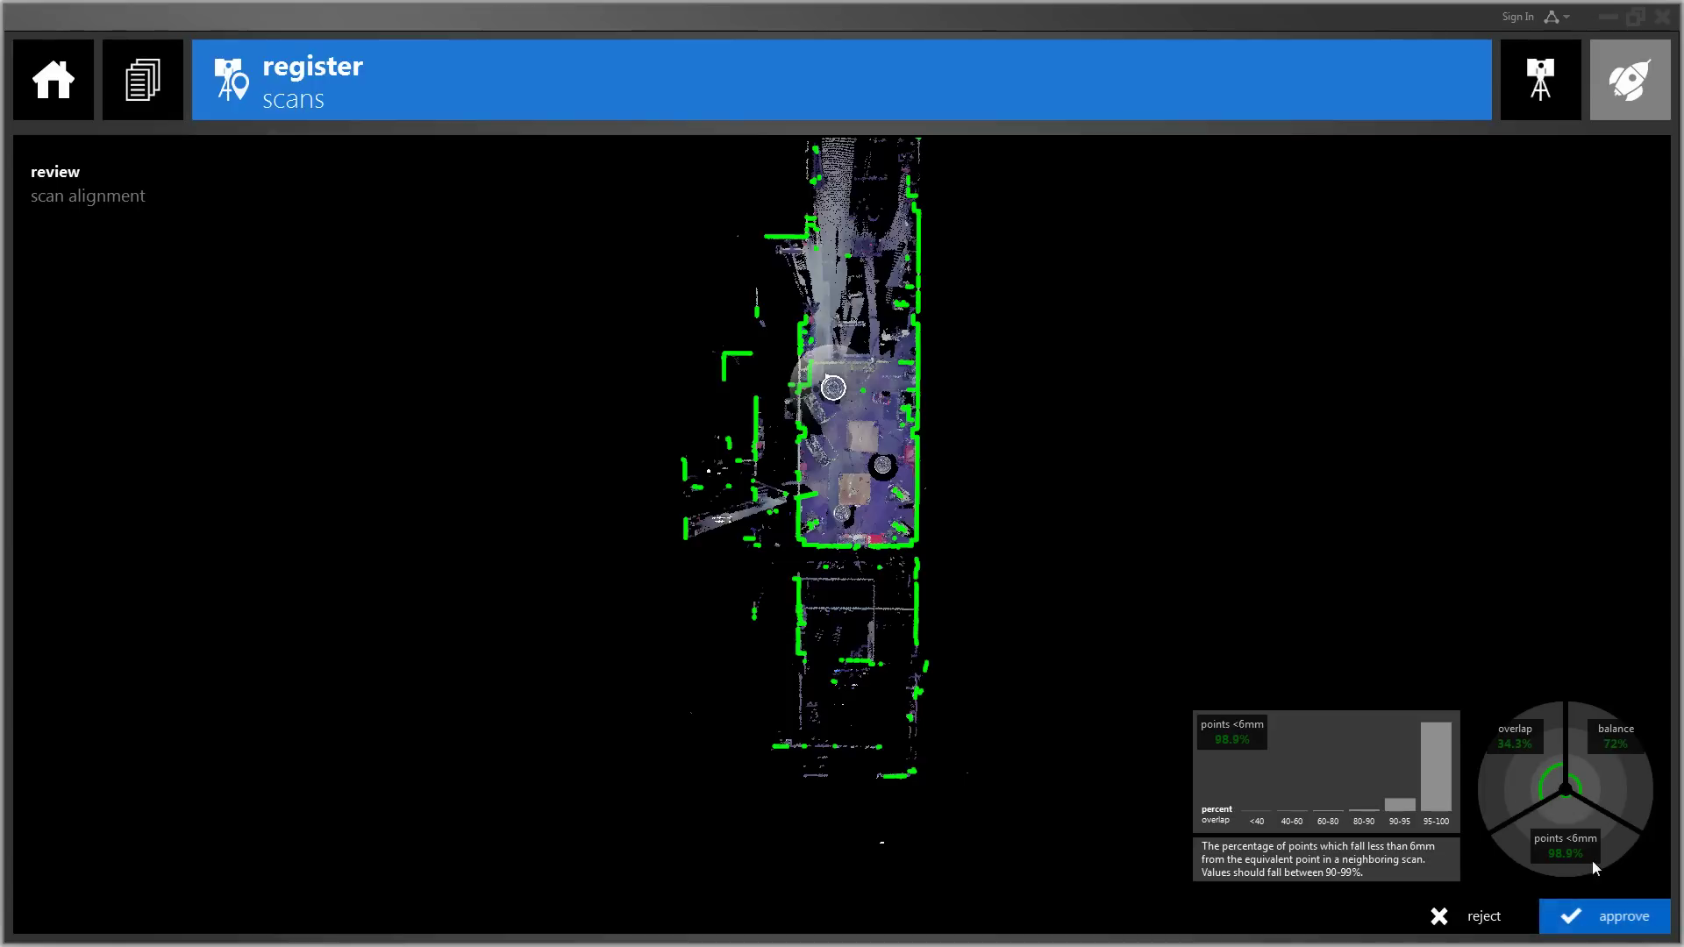
Step: Check the points-under-6mm histogram and approve techshop_002 into the registered group
{"action": "mouse_move", "coordinate": [1571, 846]}
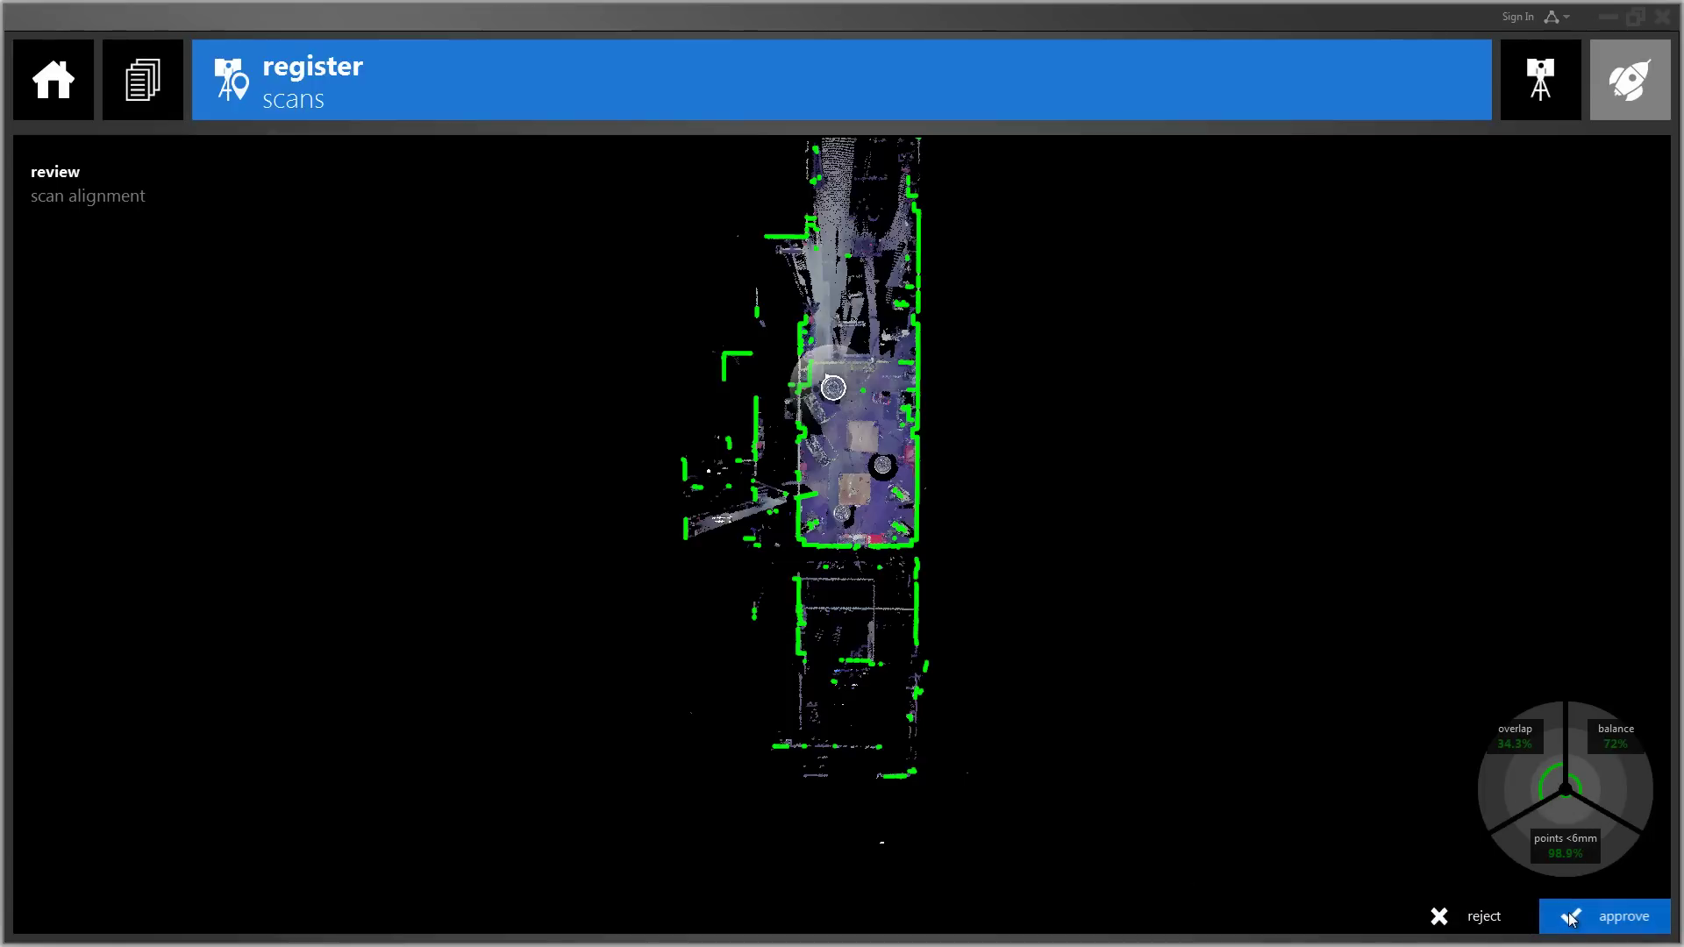
{"action": "left_click", "coordinate": [1570, 918]}
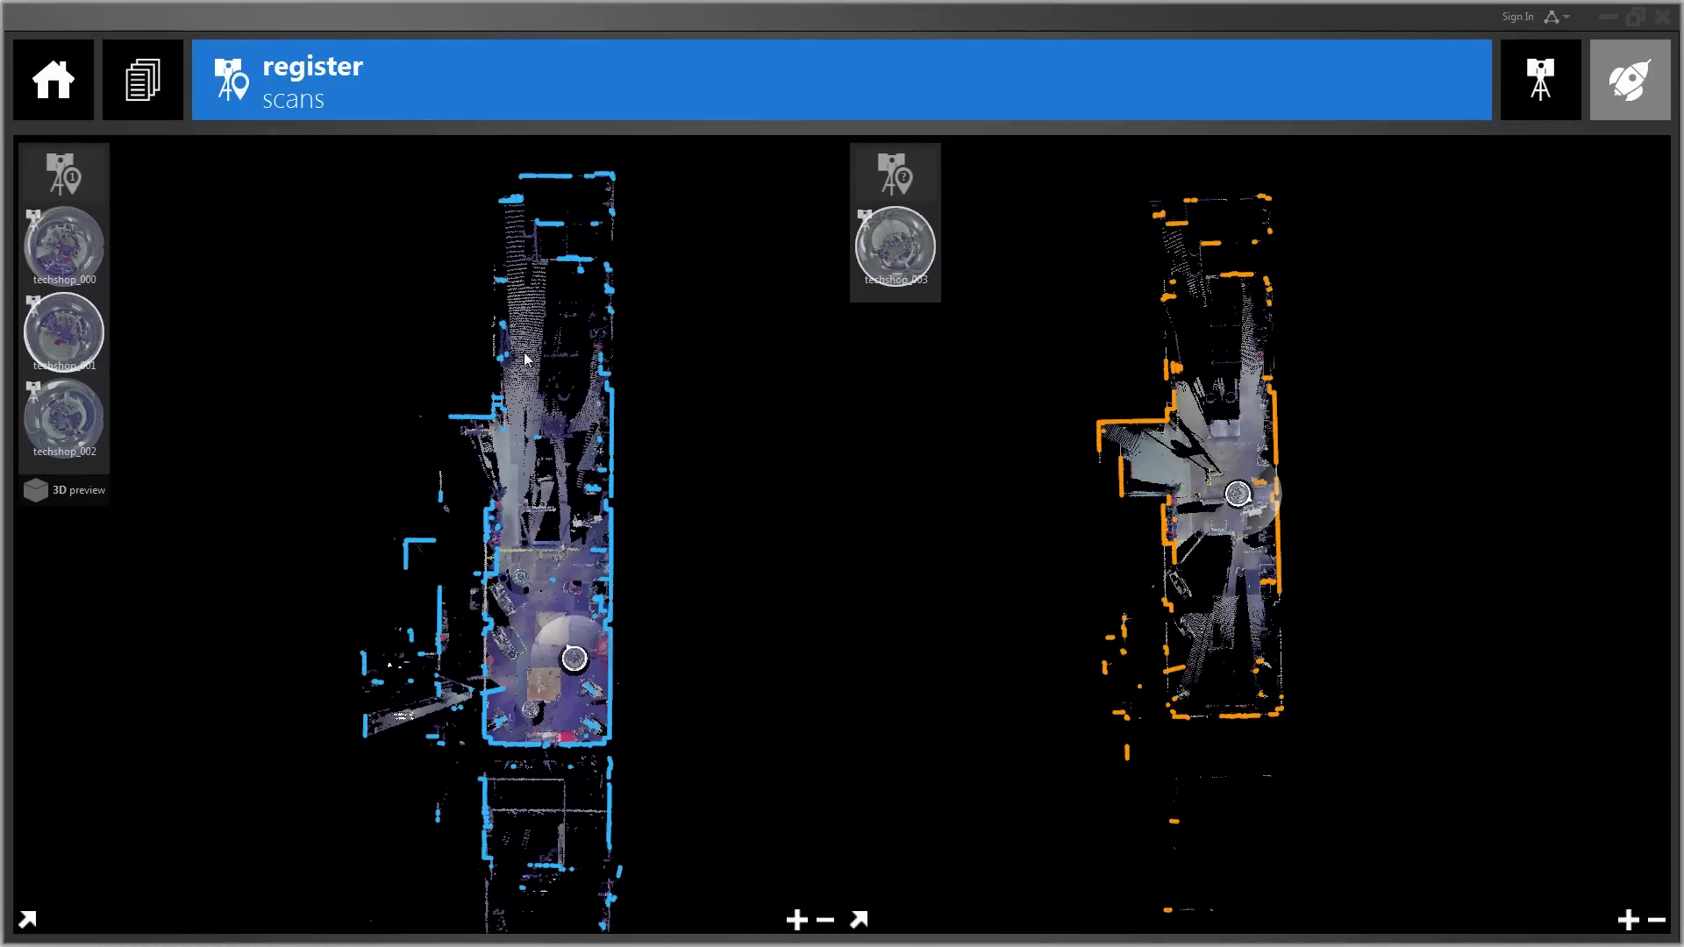
Step: Match points between techshop_003 and the registered scans, including a second pair lower in the hall
{"action": "scroll", "coordinate": [553, 429], "scroll_direction": "up", "scroll_amount": 5}
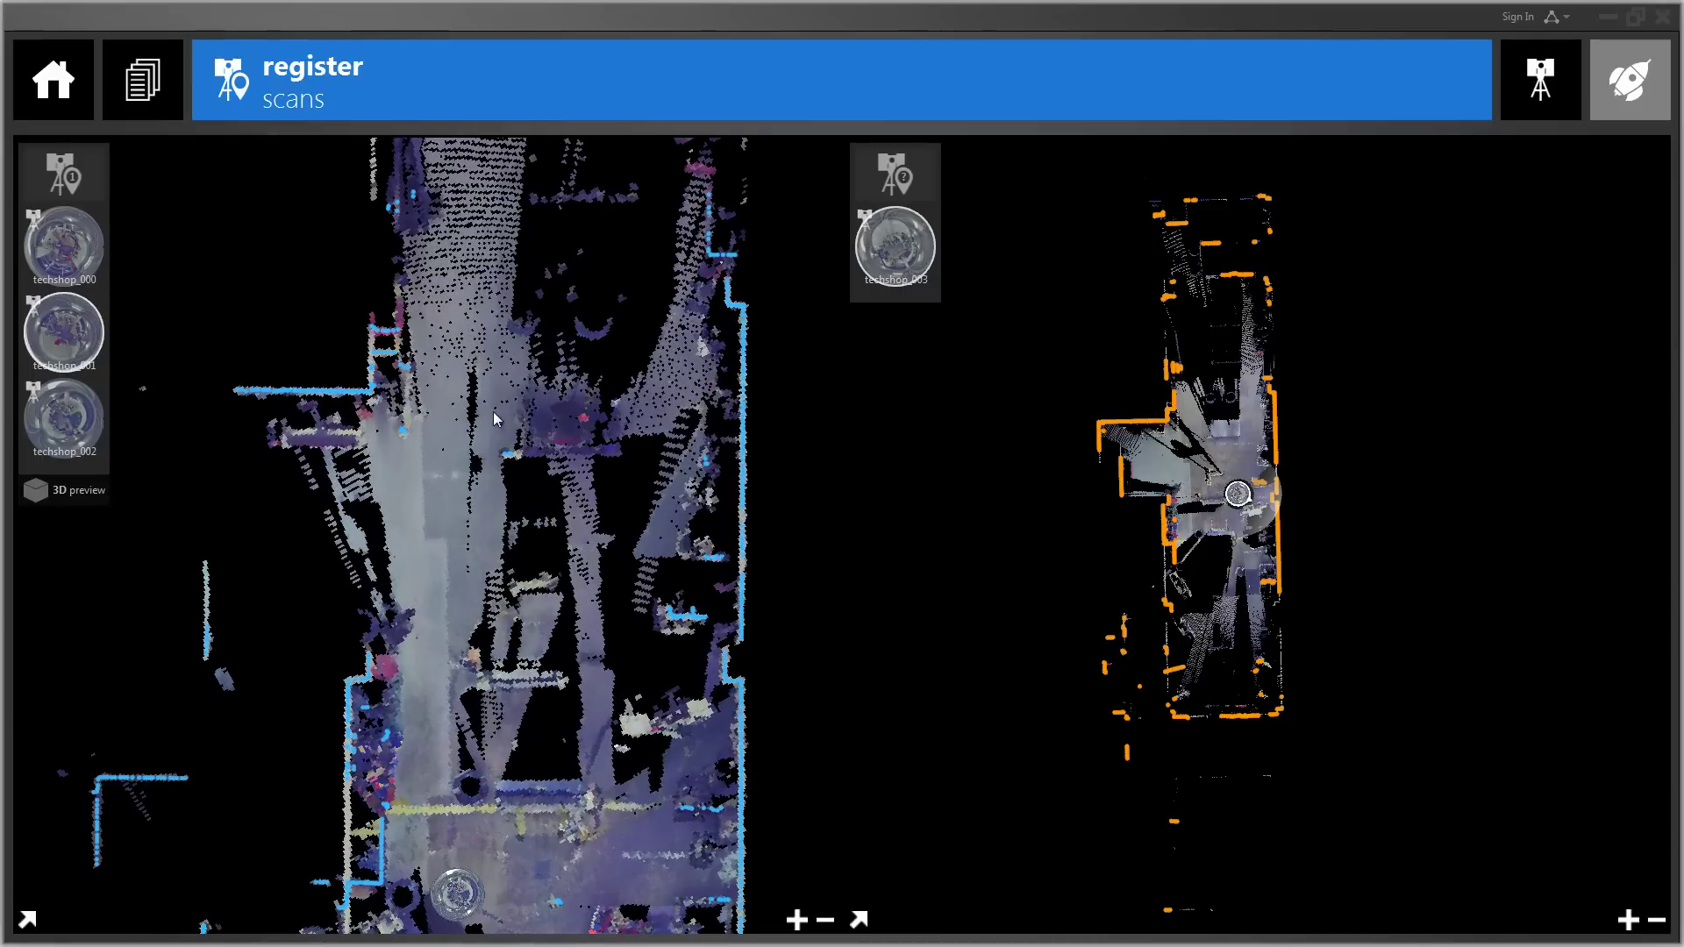
{"action": "scroll", "coordinate": [1263, 441], "scroll_direction": "up", "scroll_amount": 5}
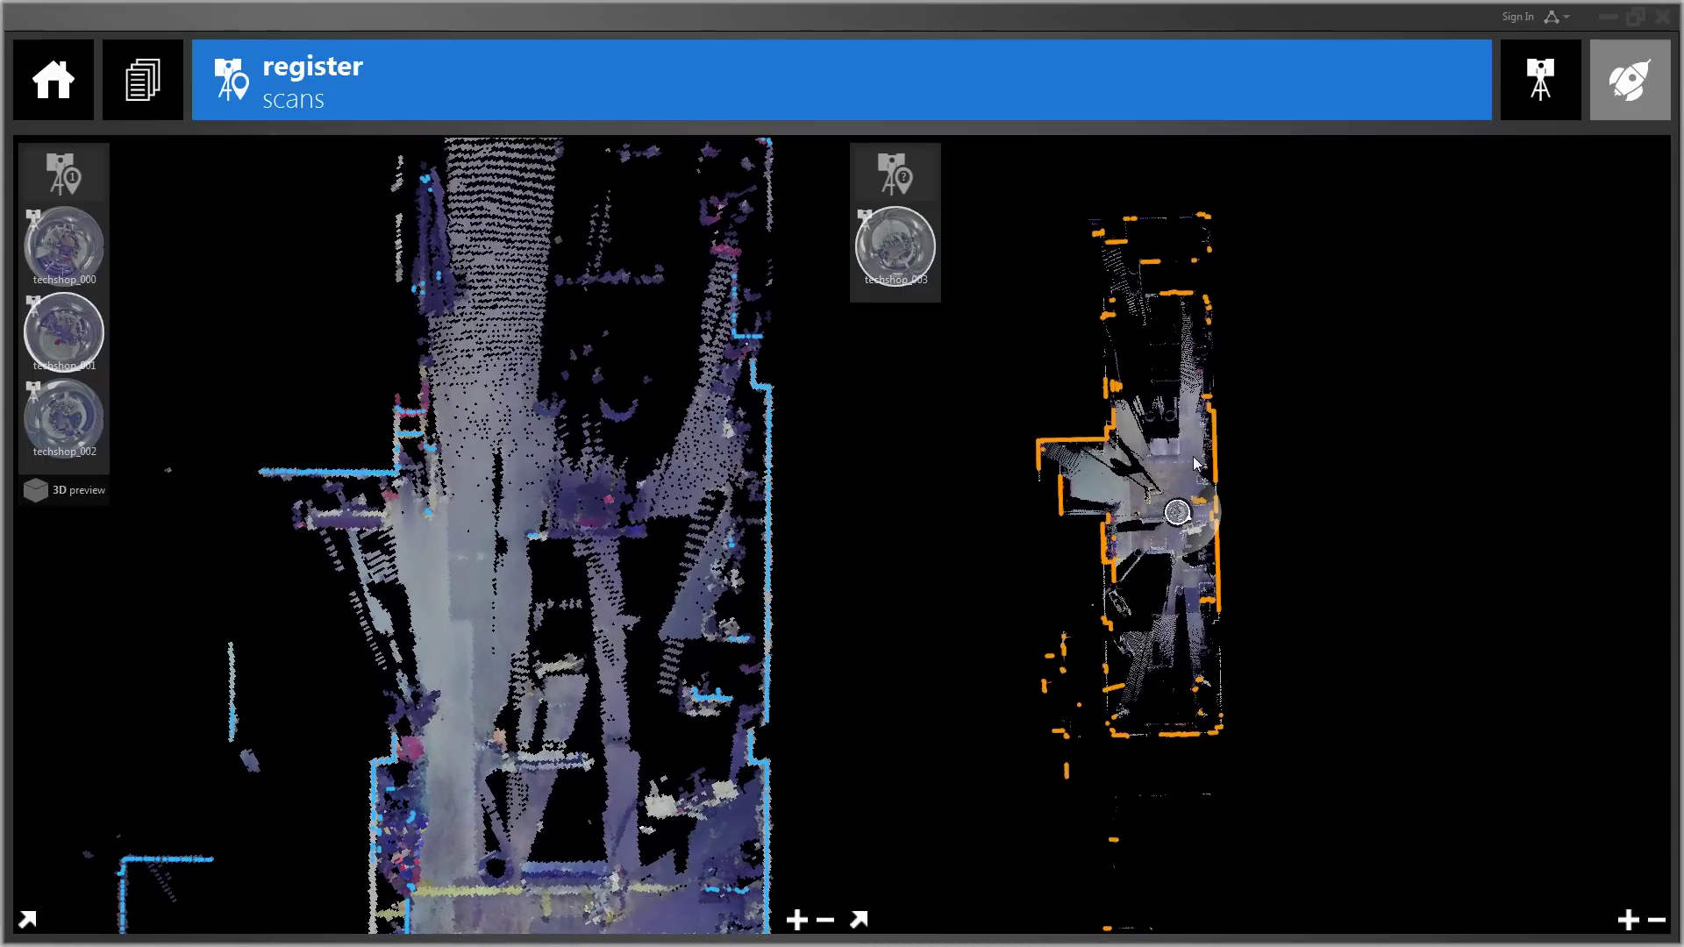
{"action": "scroll", "coordinate": [1152, 416], "scroll_direction": "up", "scroll_amount": 3}
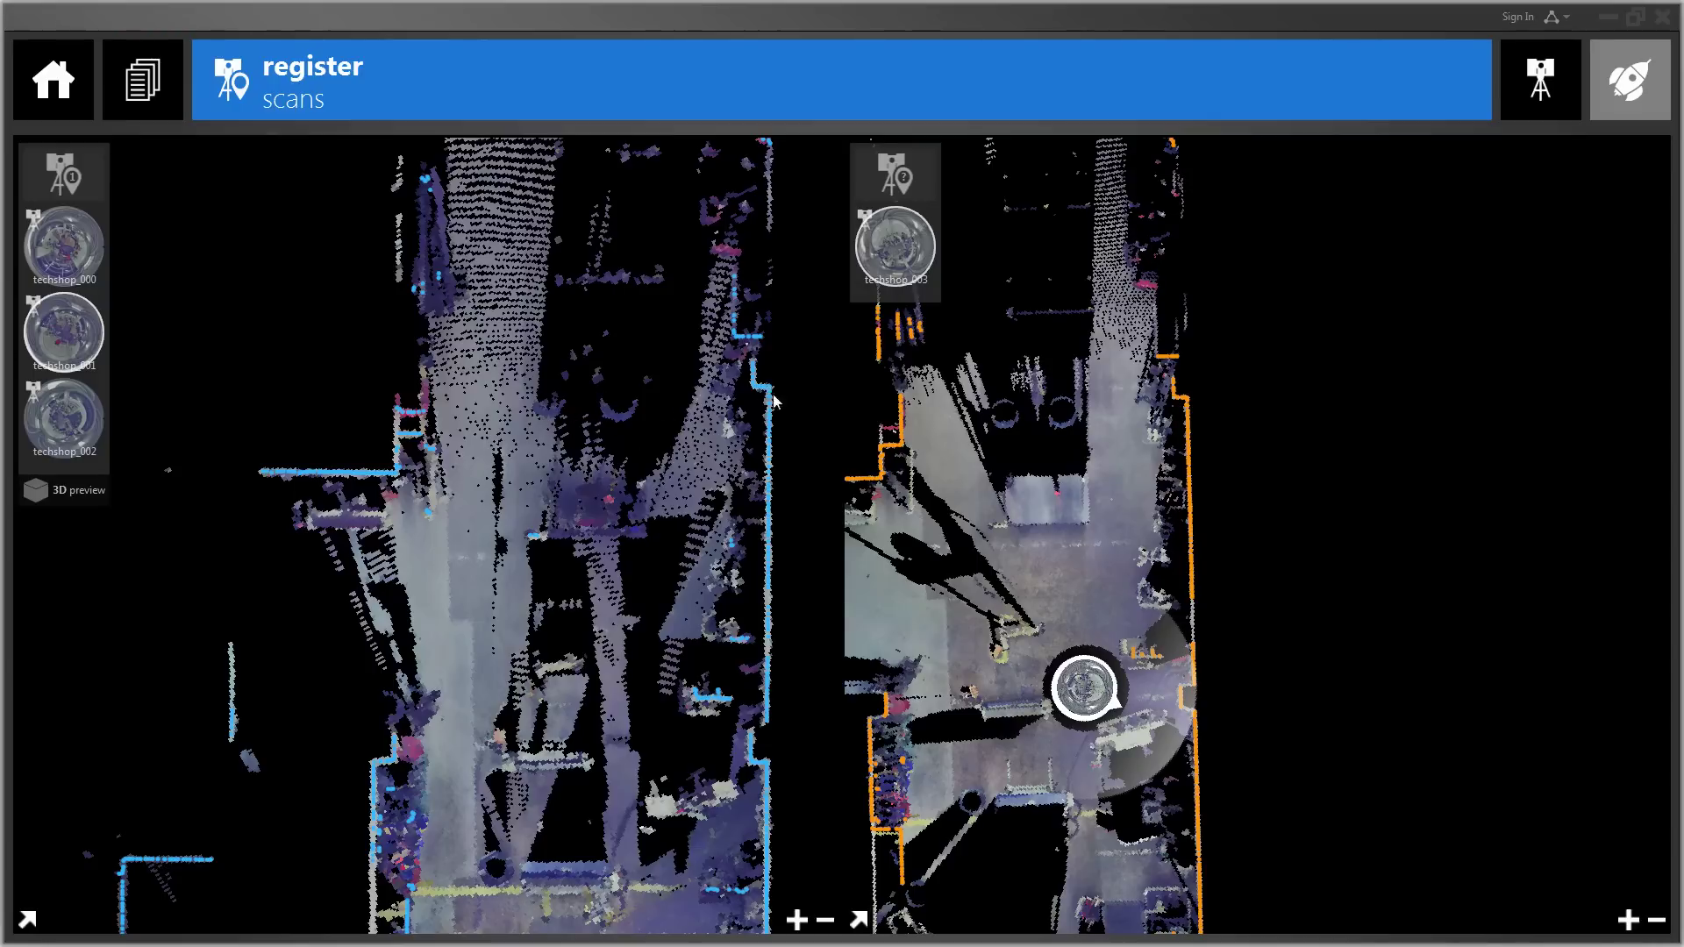
{"action": "left_click", "coordinate": [1176, 399]}
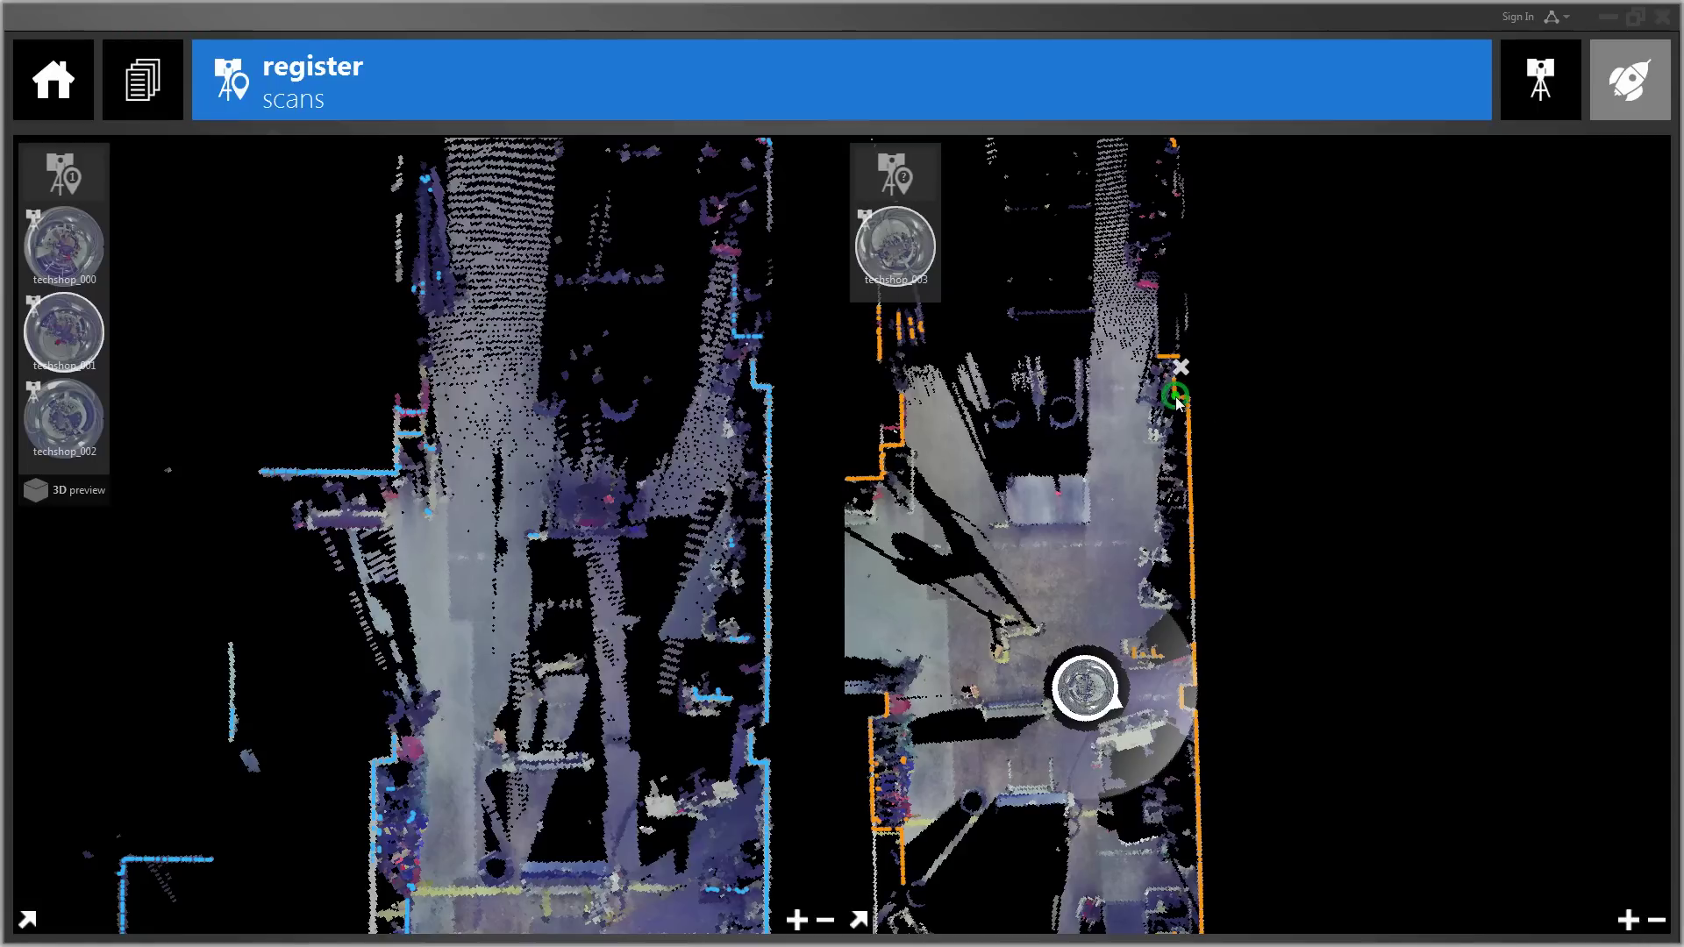
{"action": "left_click", "coordinate": [752, 395]}
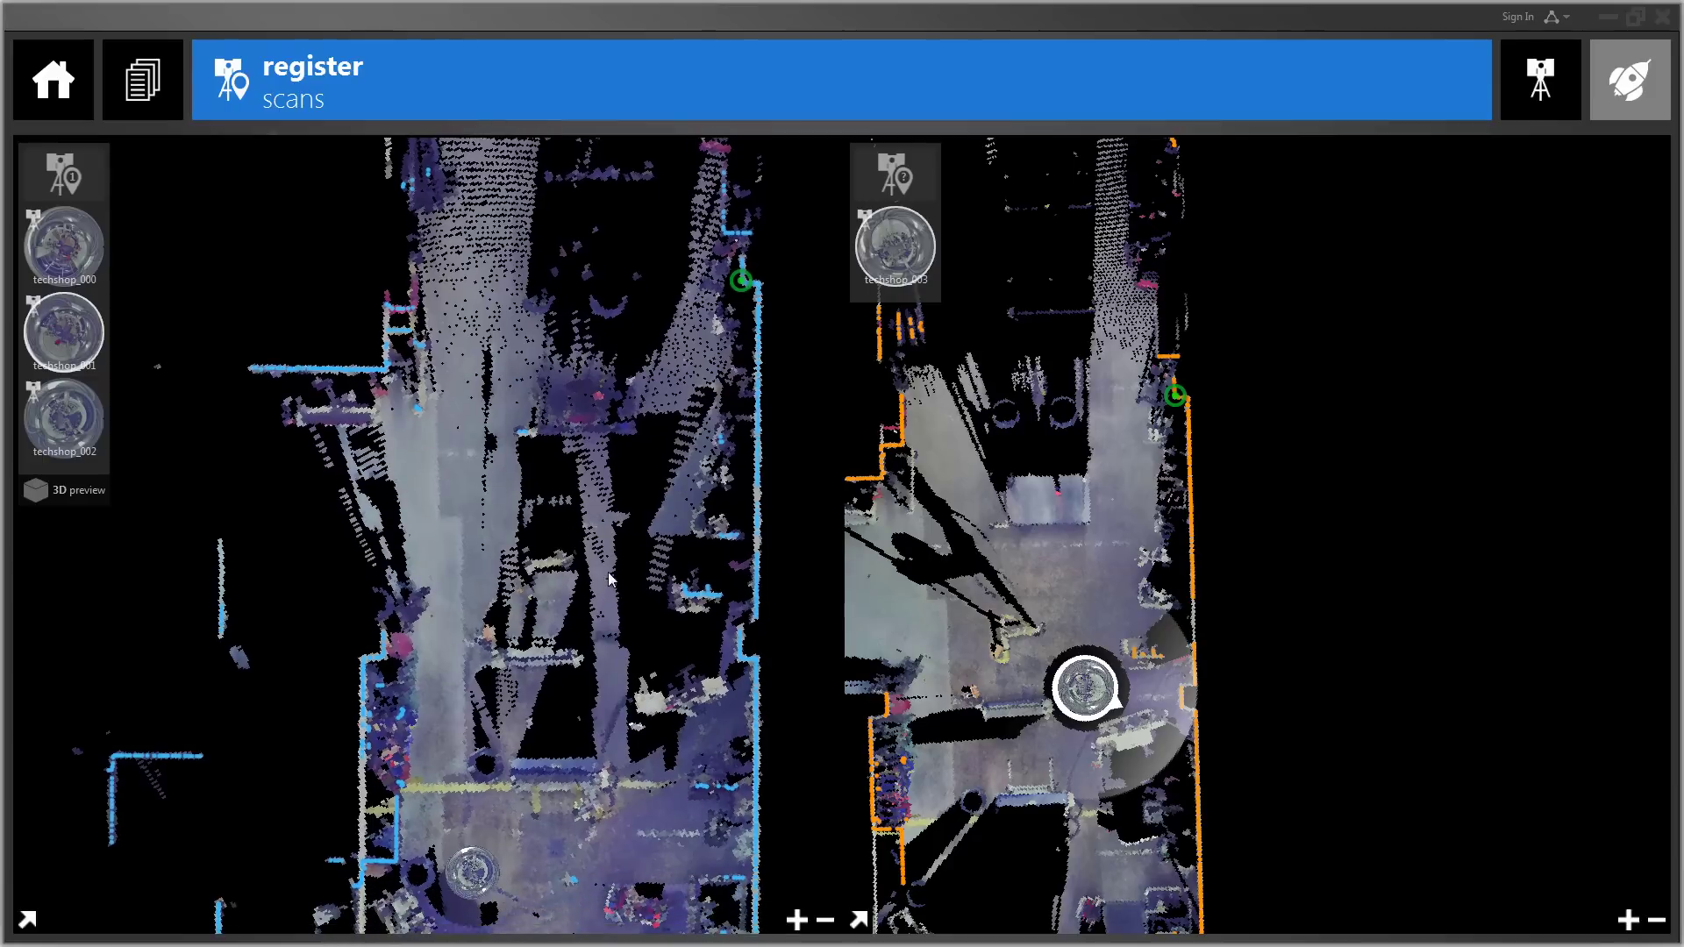
{"action": "left_click_drag", "start_coordinate": [938, 820], "coordinate": [925, 649]}
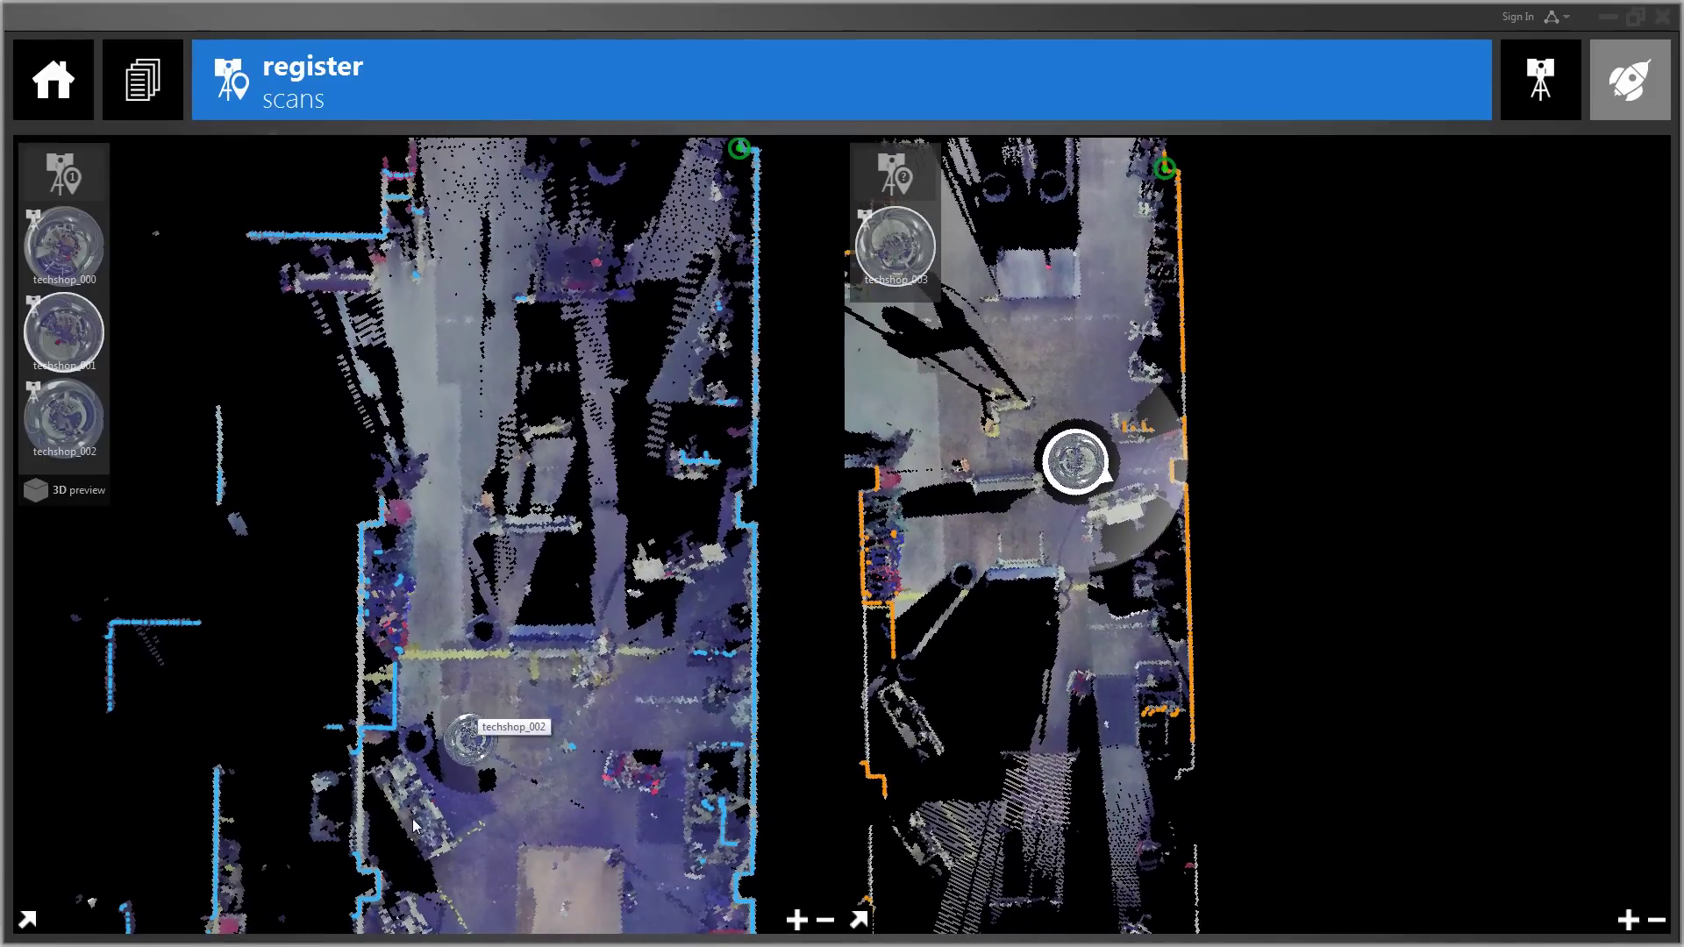
{"action": "left_click_drag", "start_coordinate": [414, 825], "coordinate": [424, 766]}
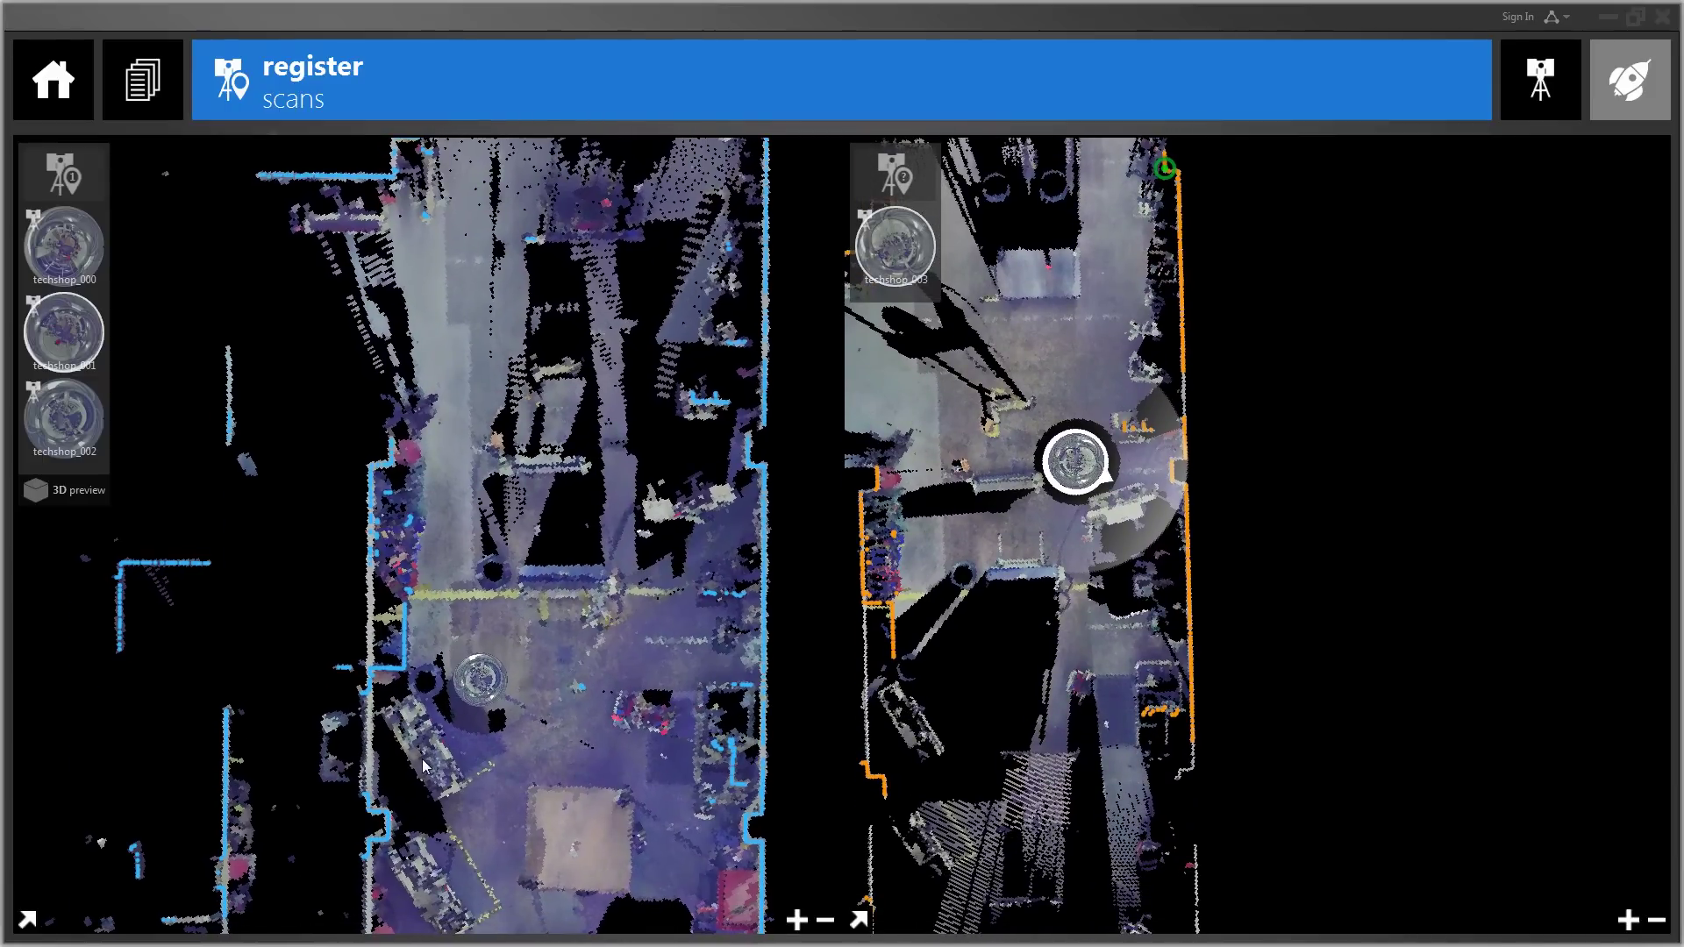
{"action": "left_click", "coordinate": [387, 810]}
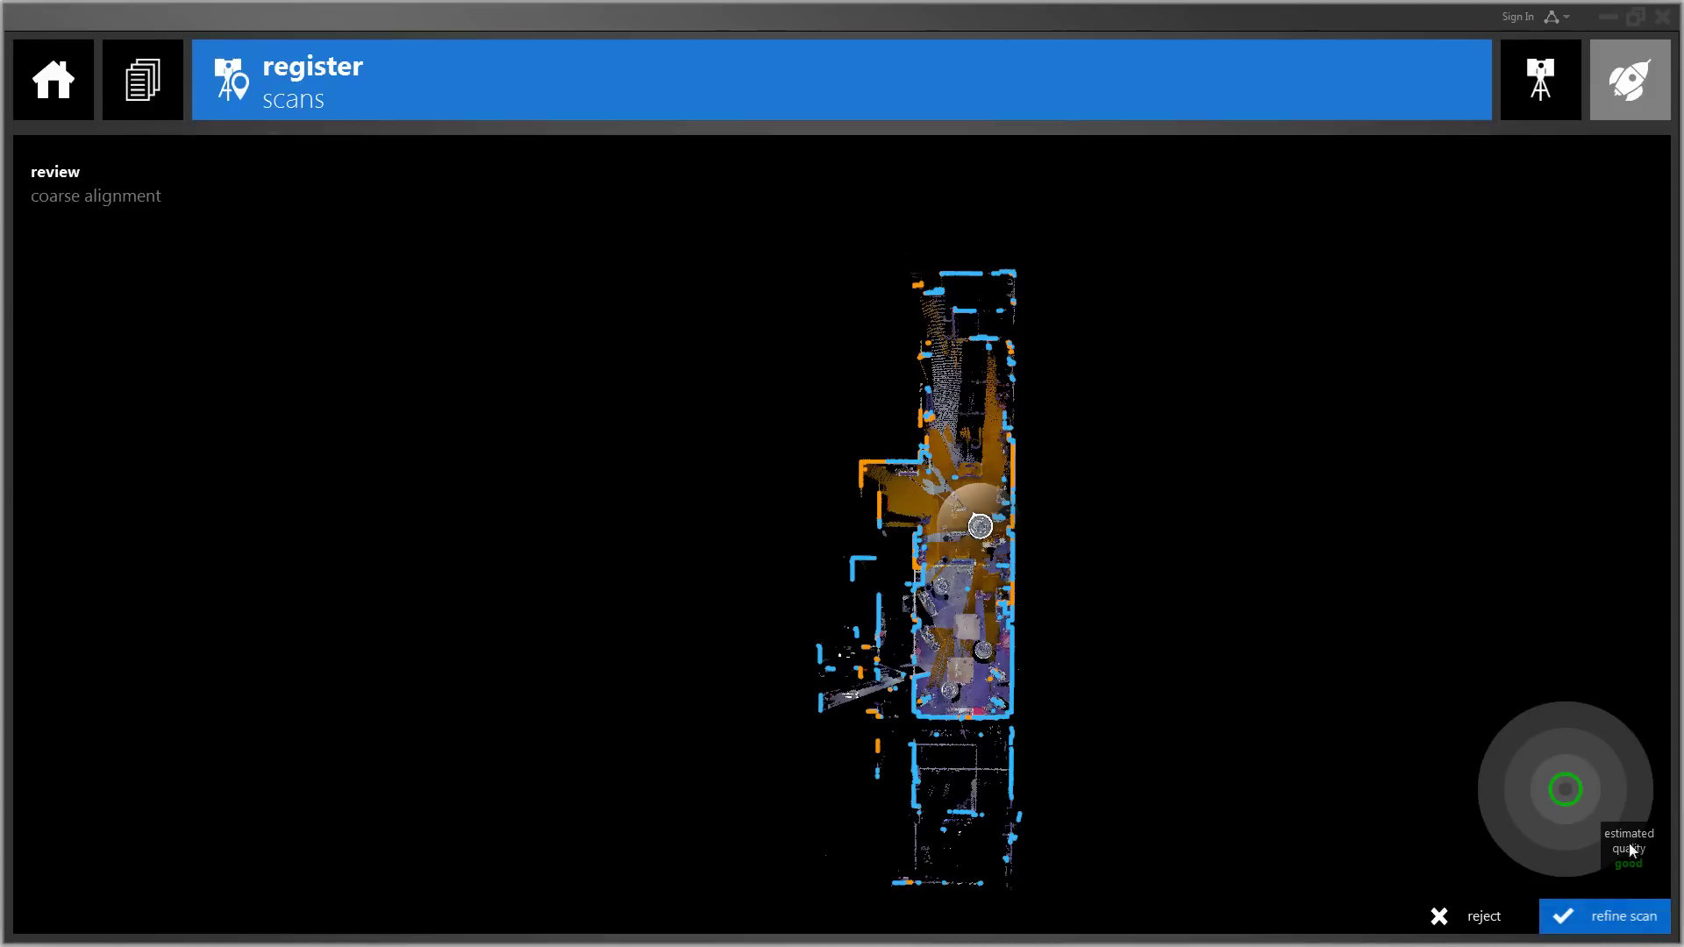
Step: Refine techshop_003's coarse alignment and approve it, registering all four scans
{"action": "left_click", "coordinate": [1576, 918]}
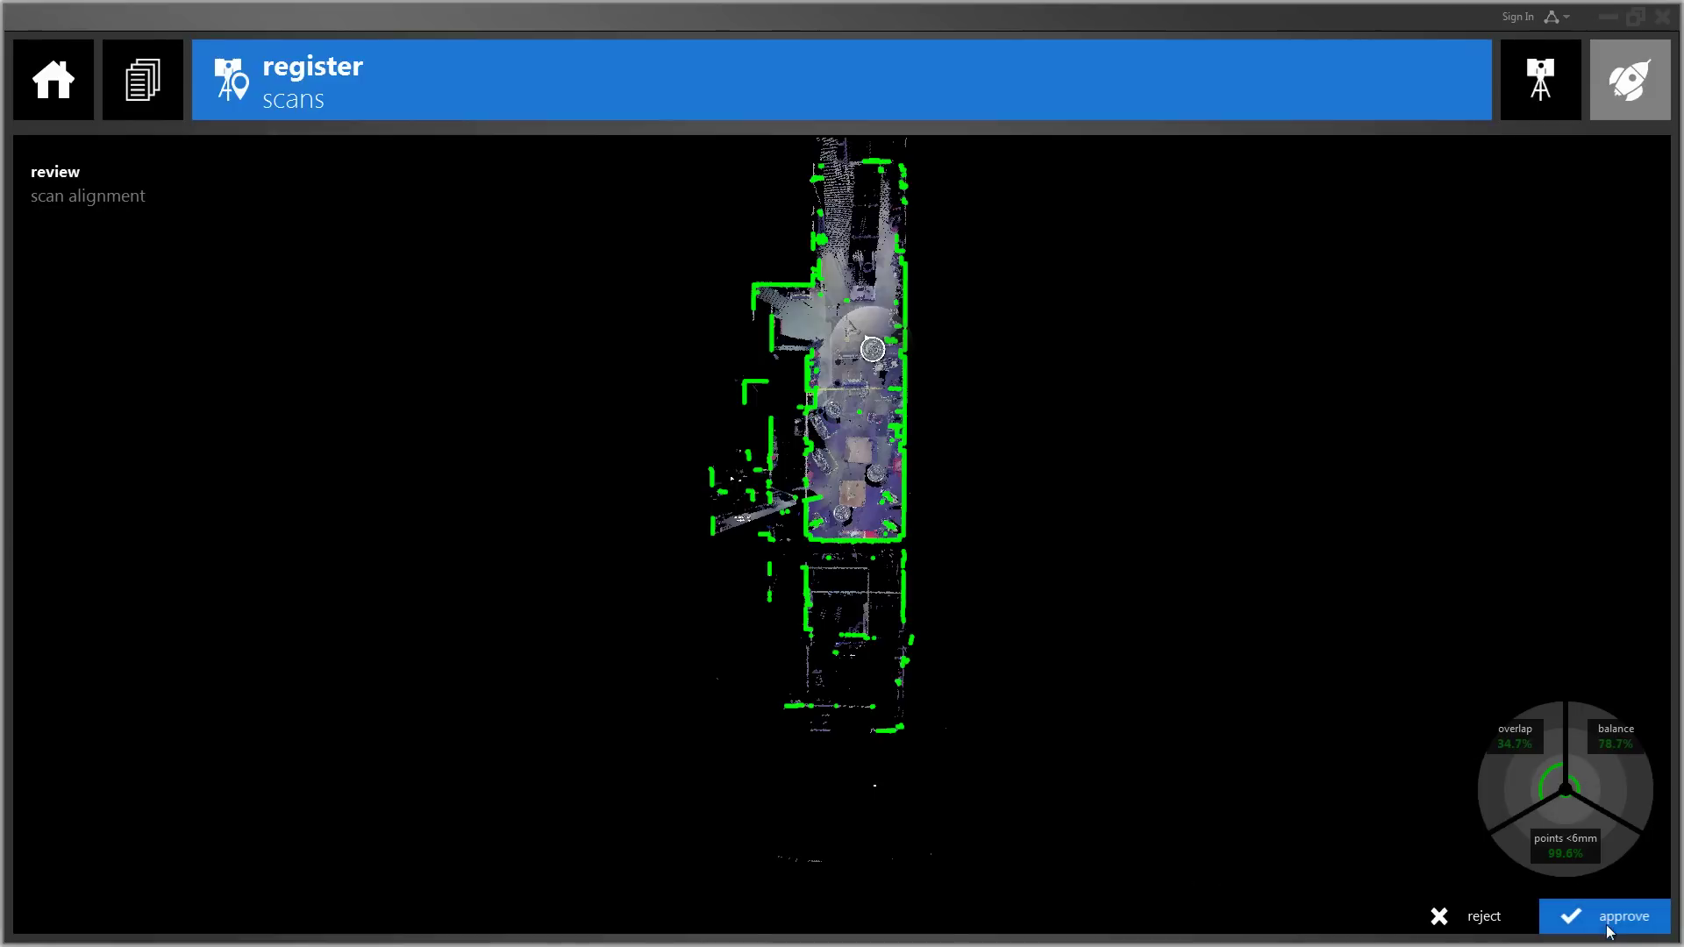
{"action": "left_click", "coordinate": [1570, 918]}
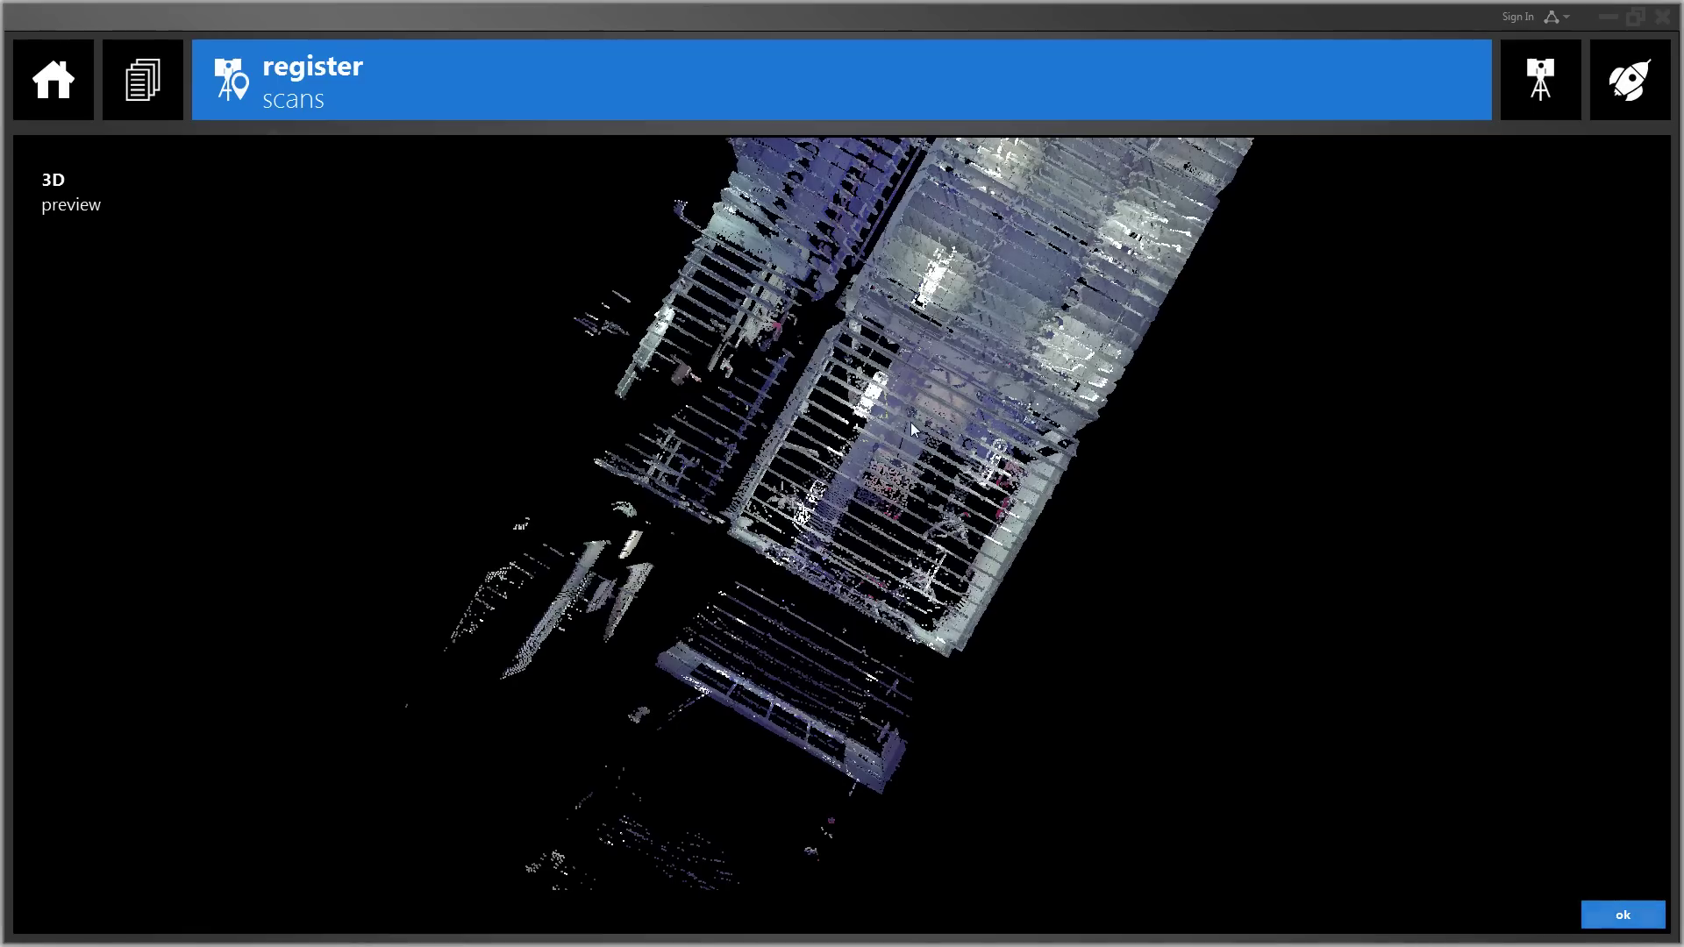
{"action": "left_click_drag", "start_coordinate": [912, 430], "coordinate": [895, 308]}
{"action": "scroll", "coordinate": [866, 543], "scroll_direction": "up", "scroll_amount": 5}
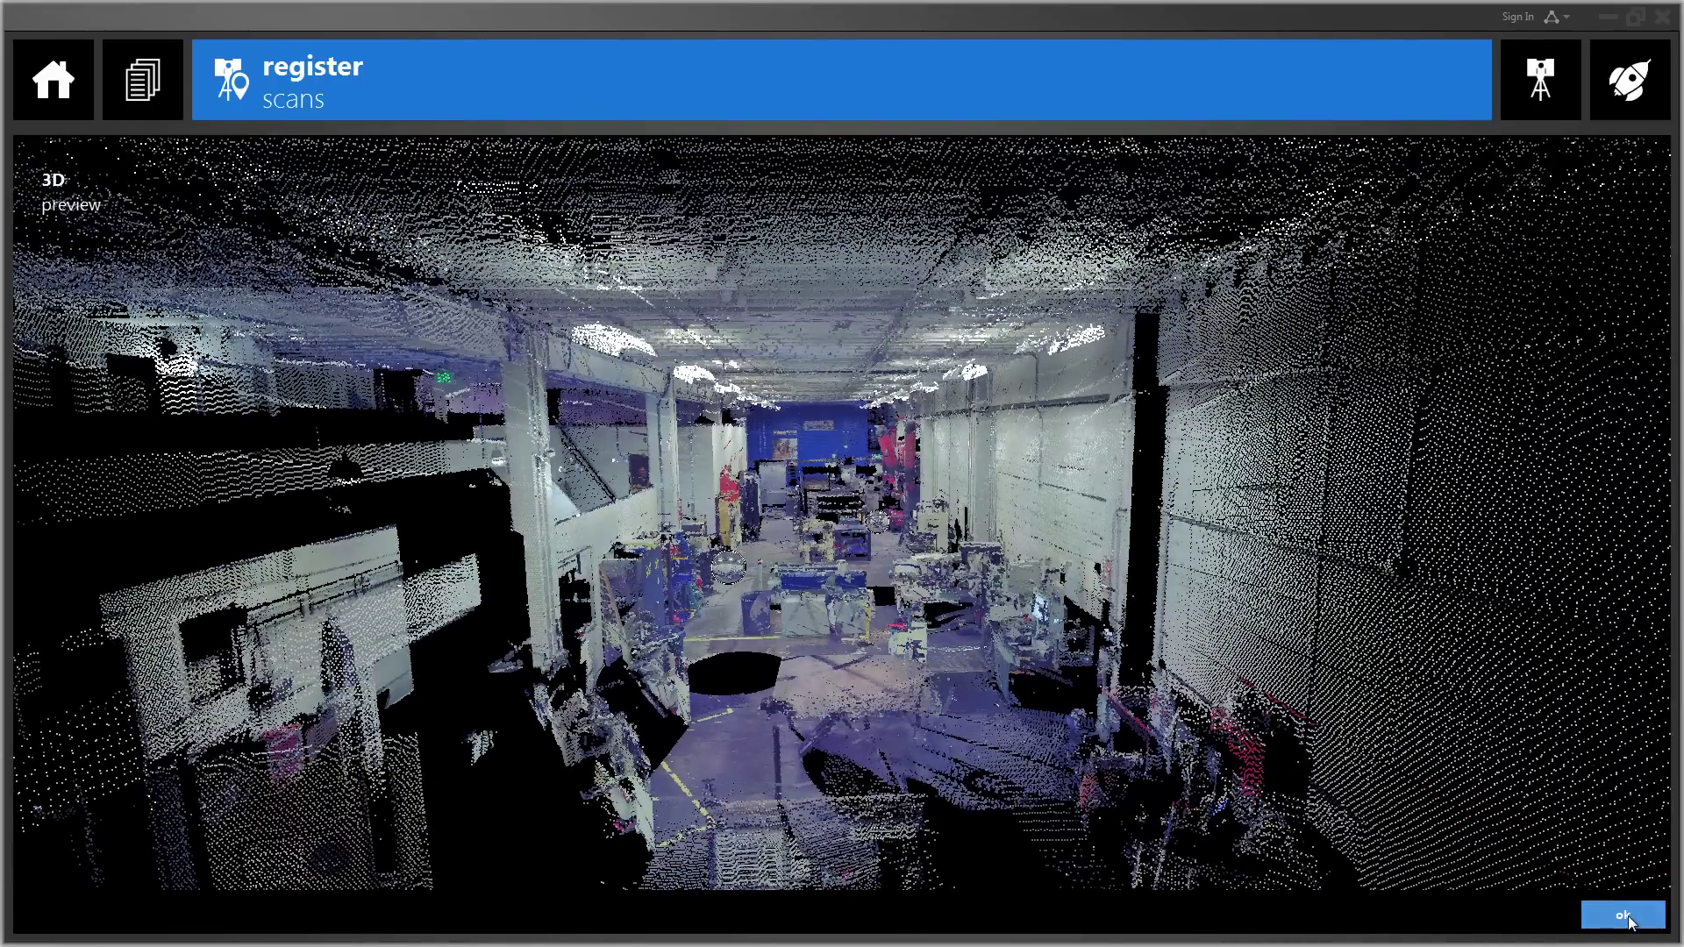
{"action": "left_click", "coordinate": [1623, 916]}
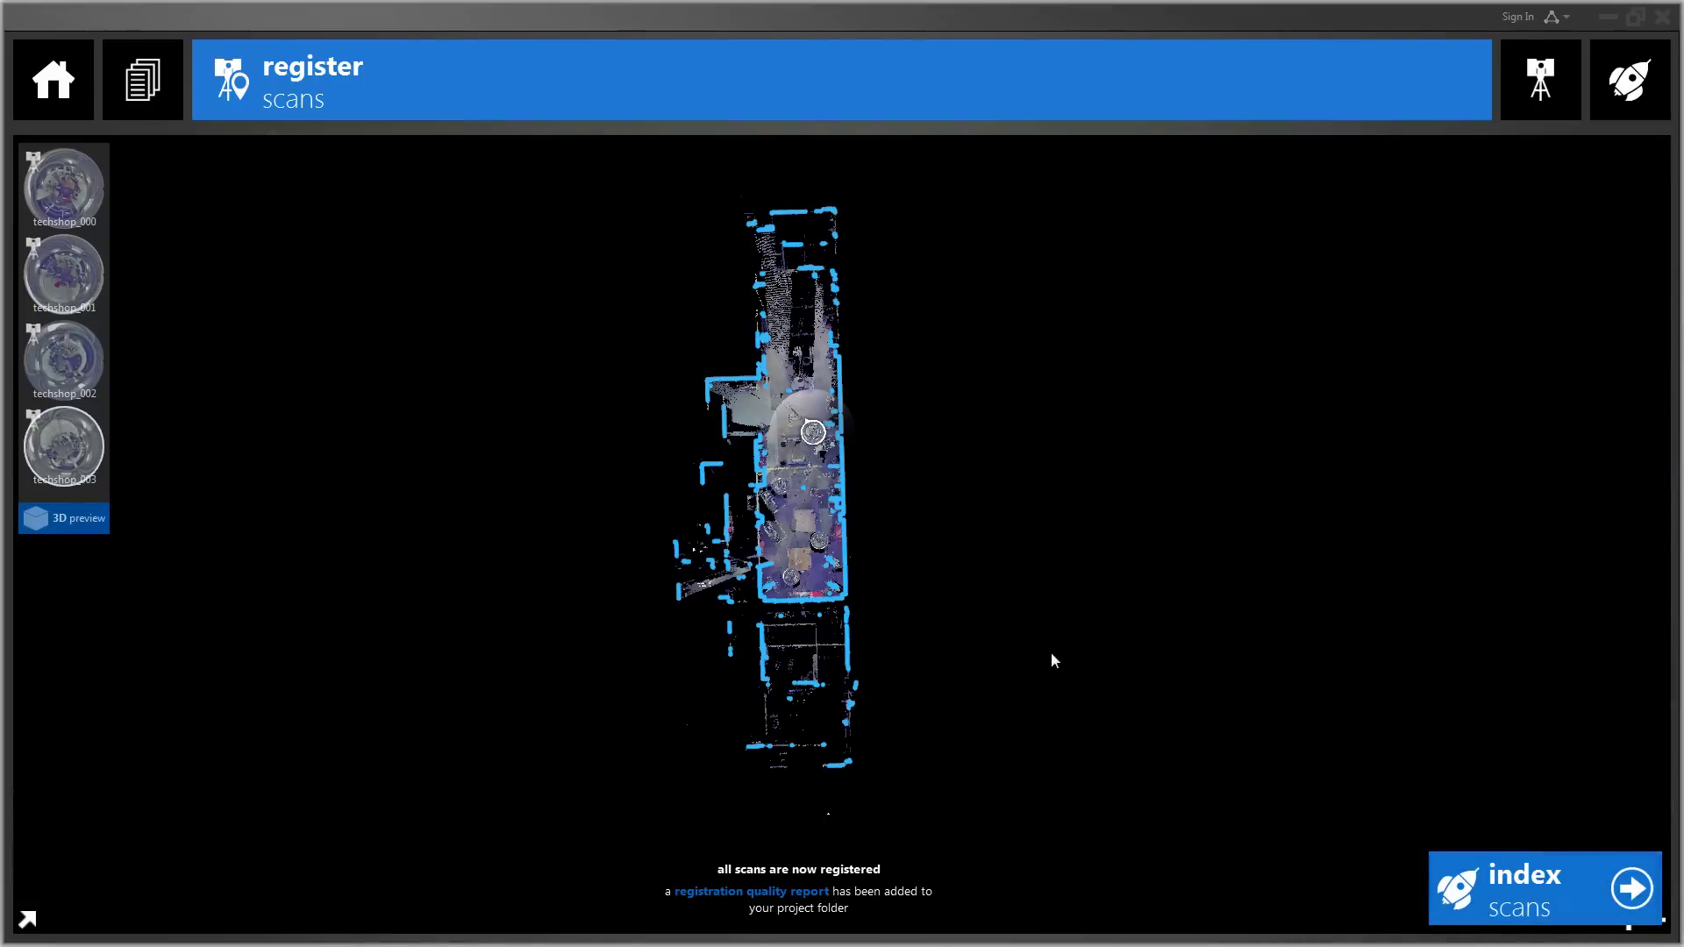
Step: Begin indexing the four registered FLS scans
{"action": "left_click", "coordinate": [1633, 891]}
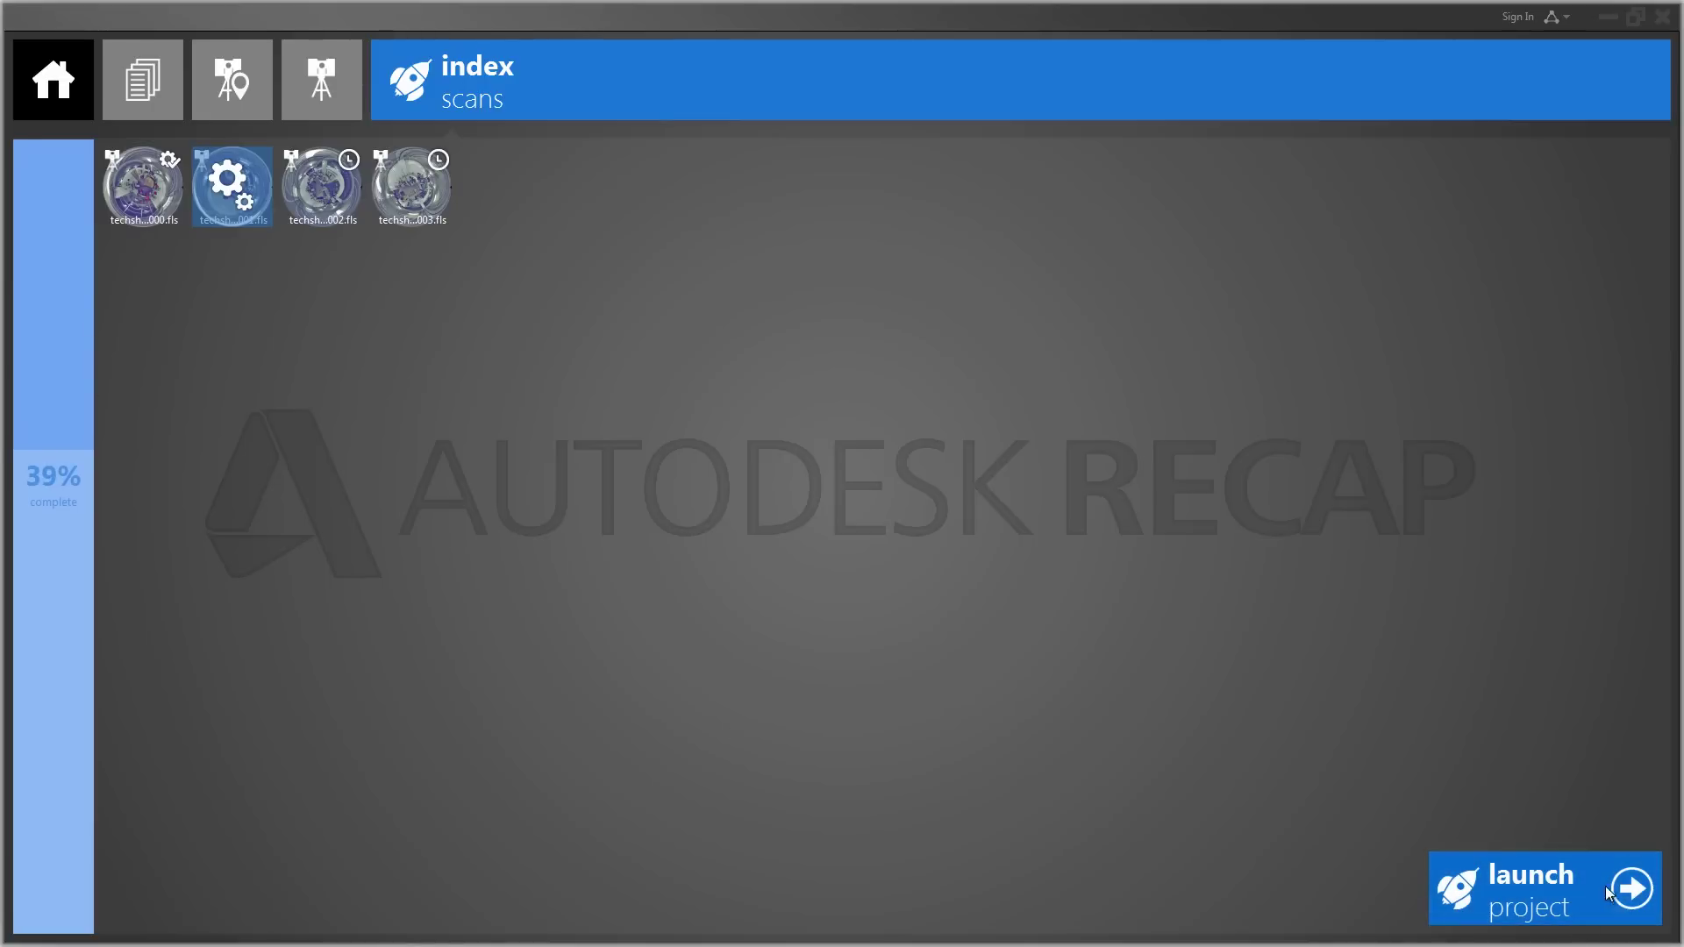
Step: Launch the project and zoom into the combined workshop point cloud
{"action": "left_click", "coordinate": [1633, 891]}
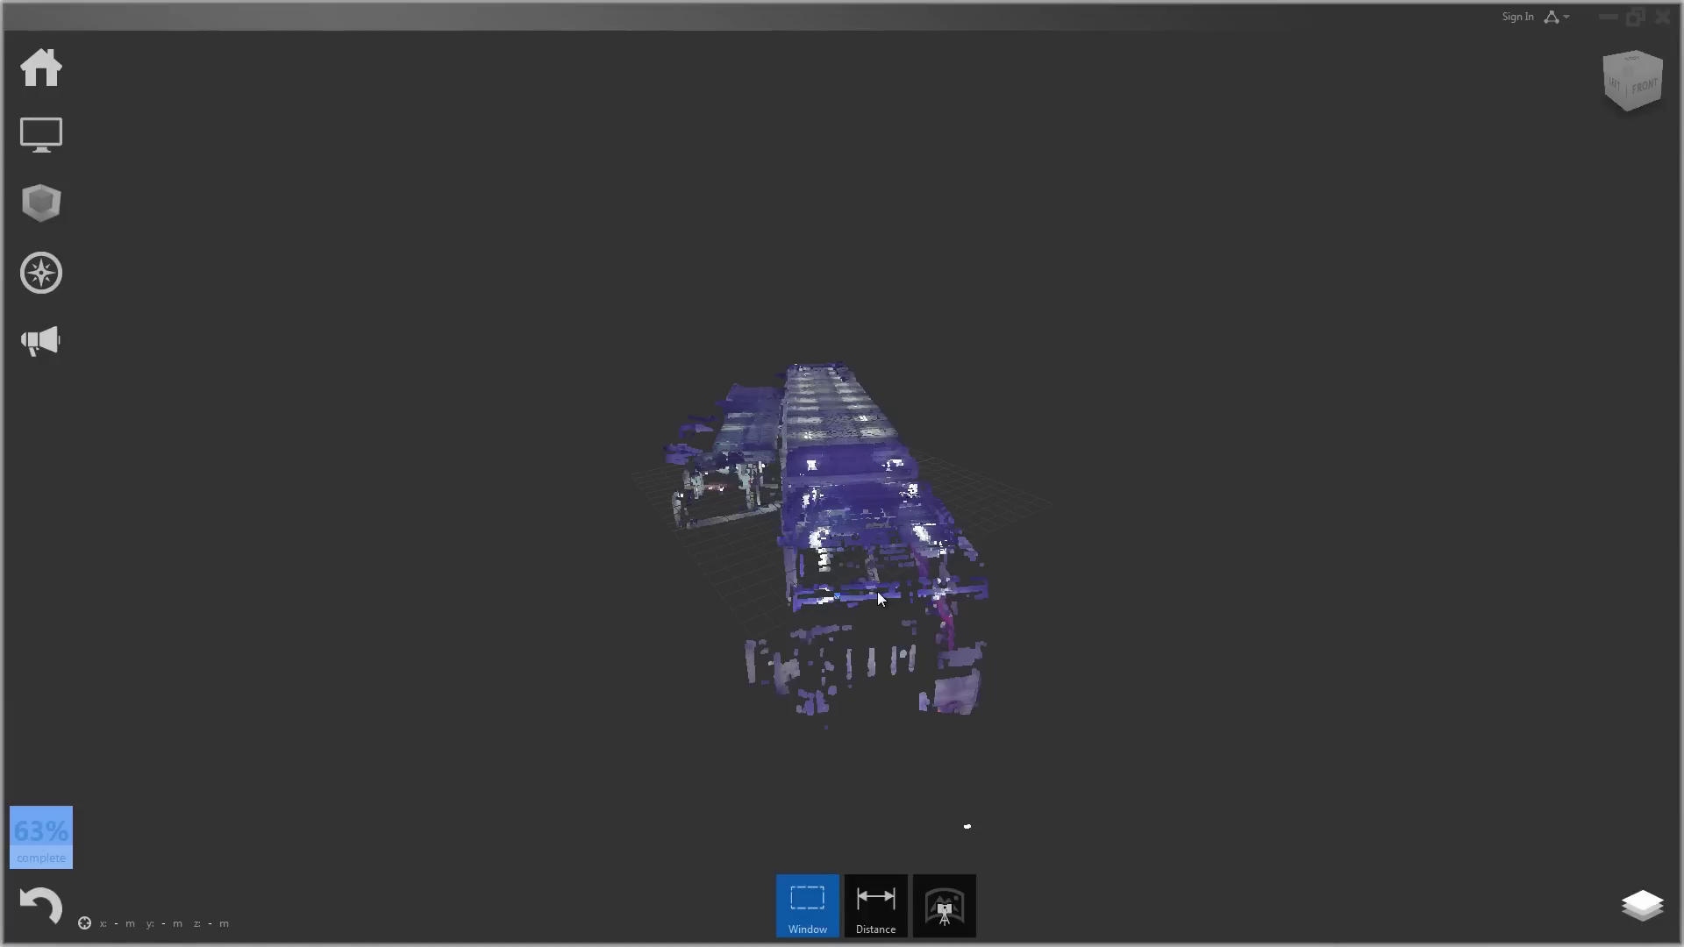
{"action": "scroll", "coordinate": [830, 535], "scroll_direction": "up", "scroll_amount": 1}
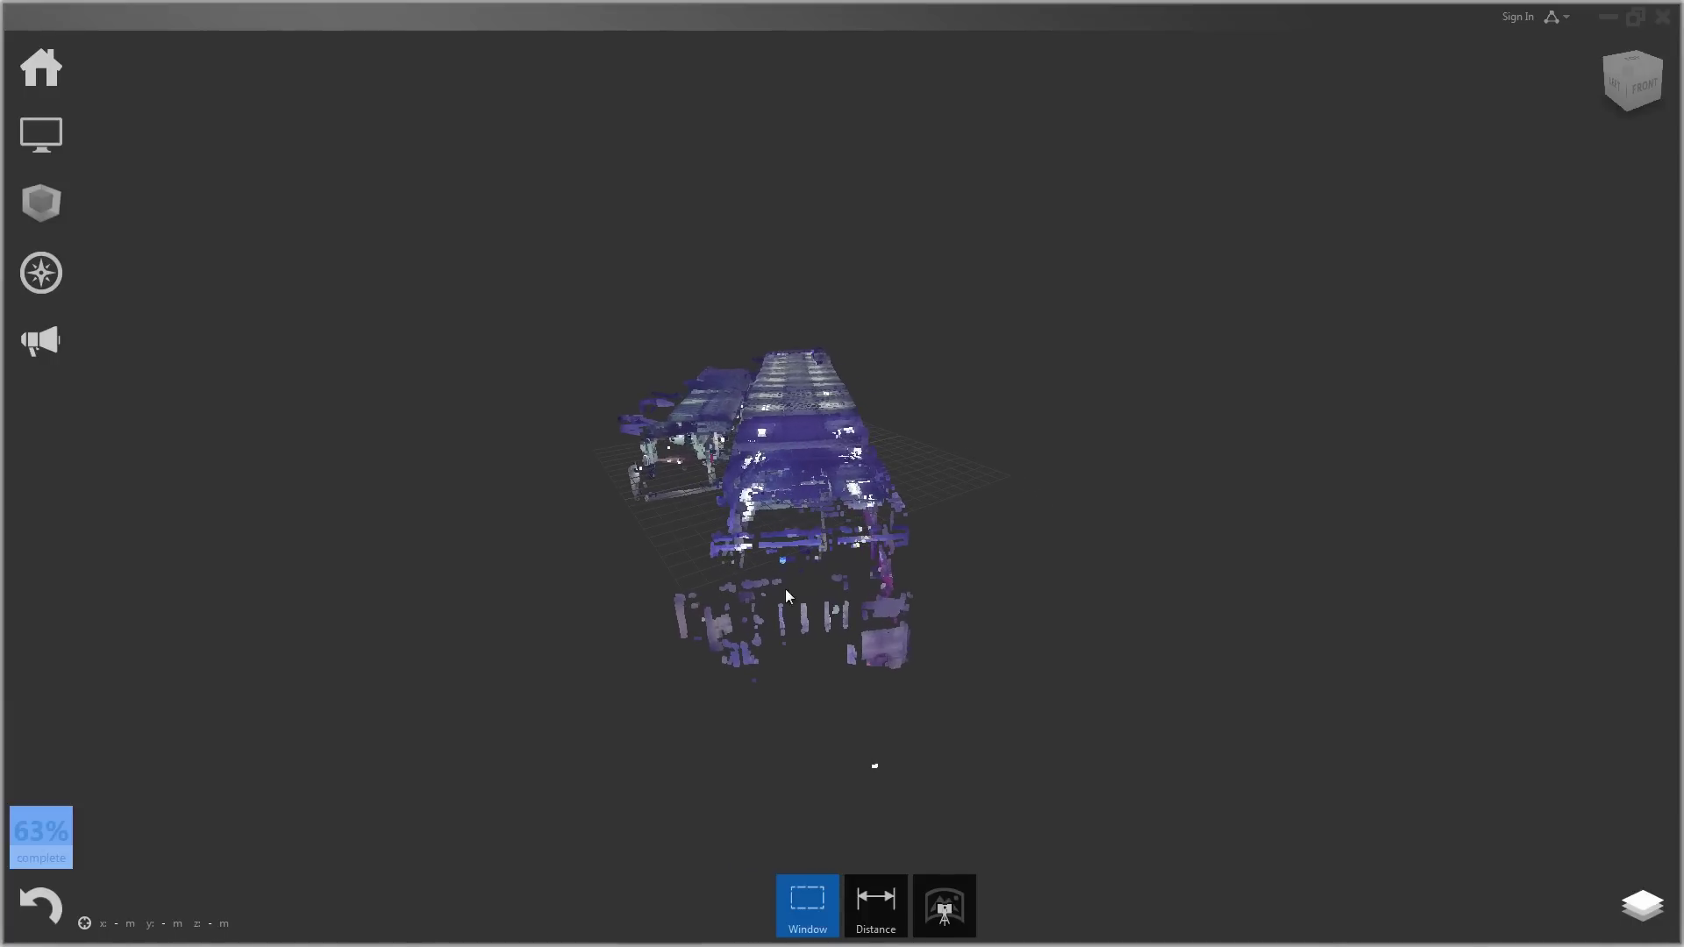
{"action": "scroll", "coordinate": [798, 465], "scroll_direction": "up", "scroll_amount": 1}
{"action": "scroll", "coordinate": [798, 465], "scroll_direction": "up", "scroll_amount": 1}
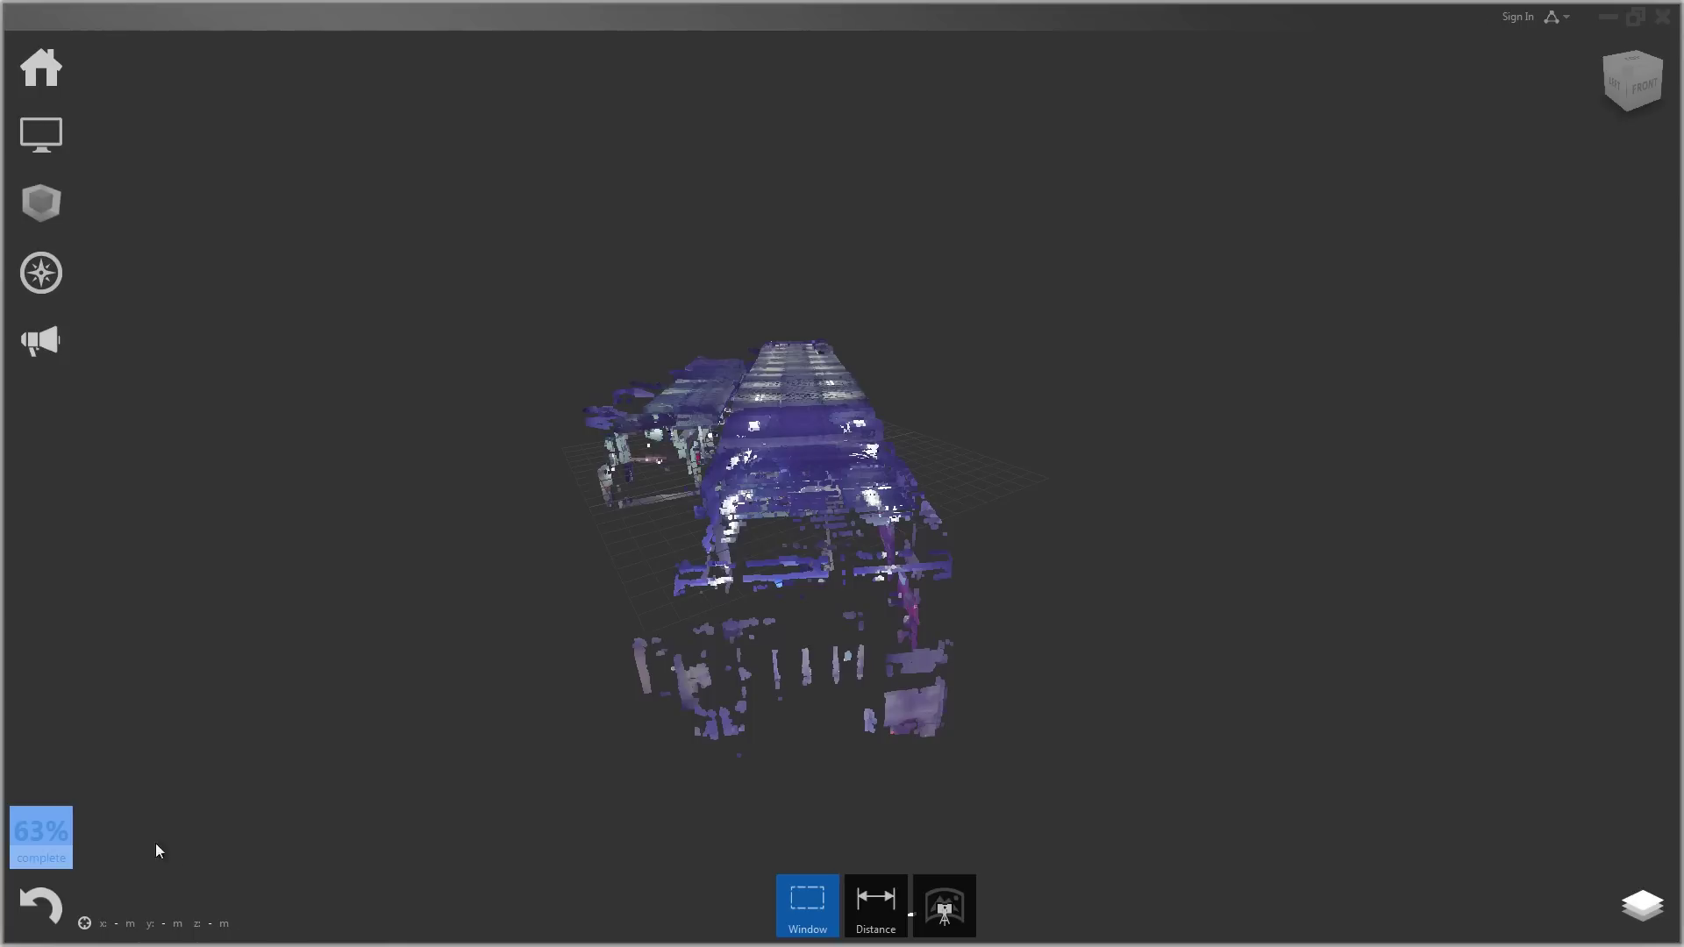